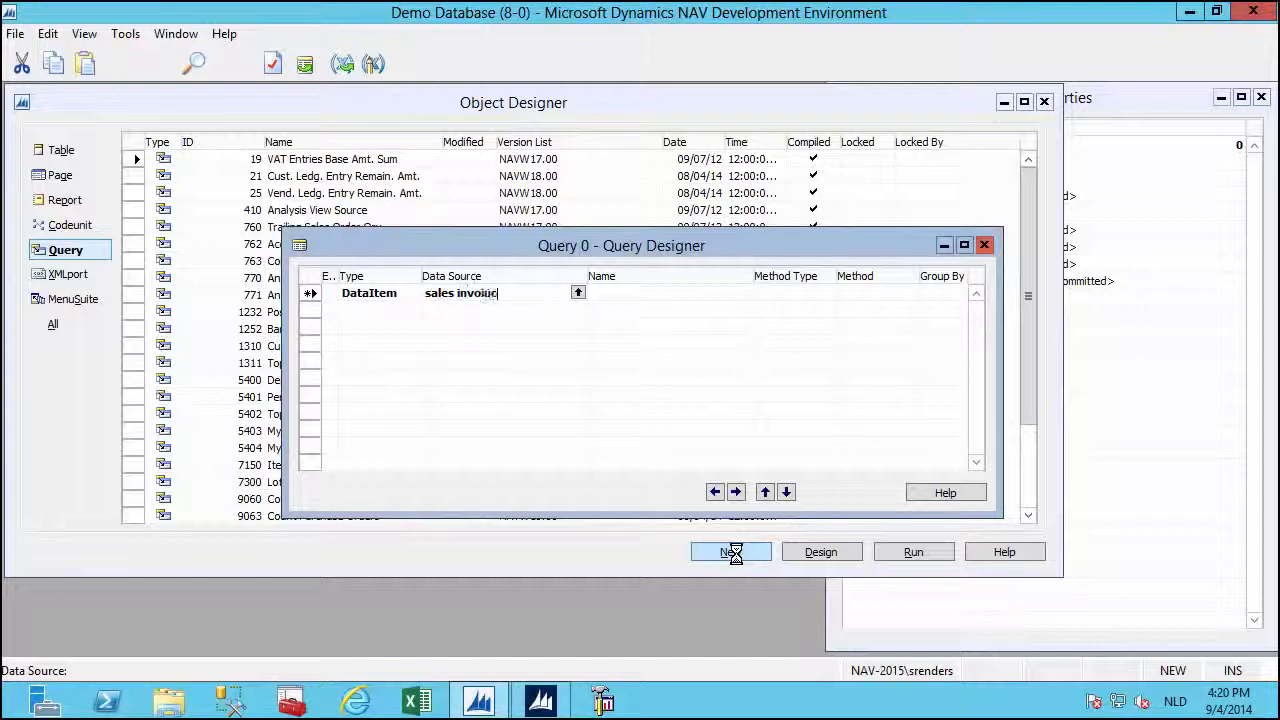
# Set the query's data source to Sales Invoice Line and add all its fields as columns.
pyautogui.press('BackSpace')
pyautogui.press('Tab')
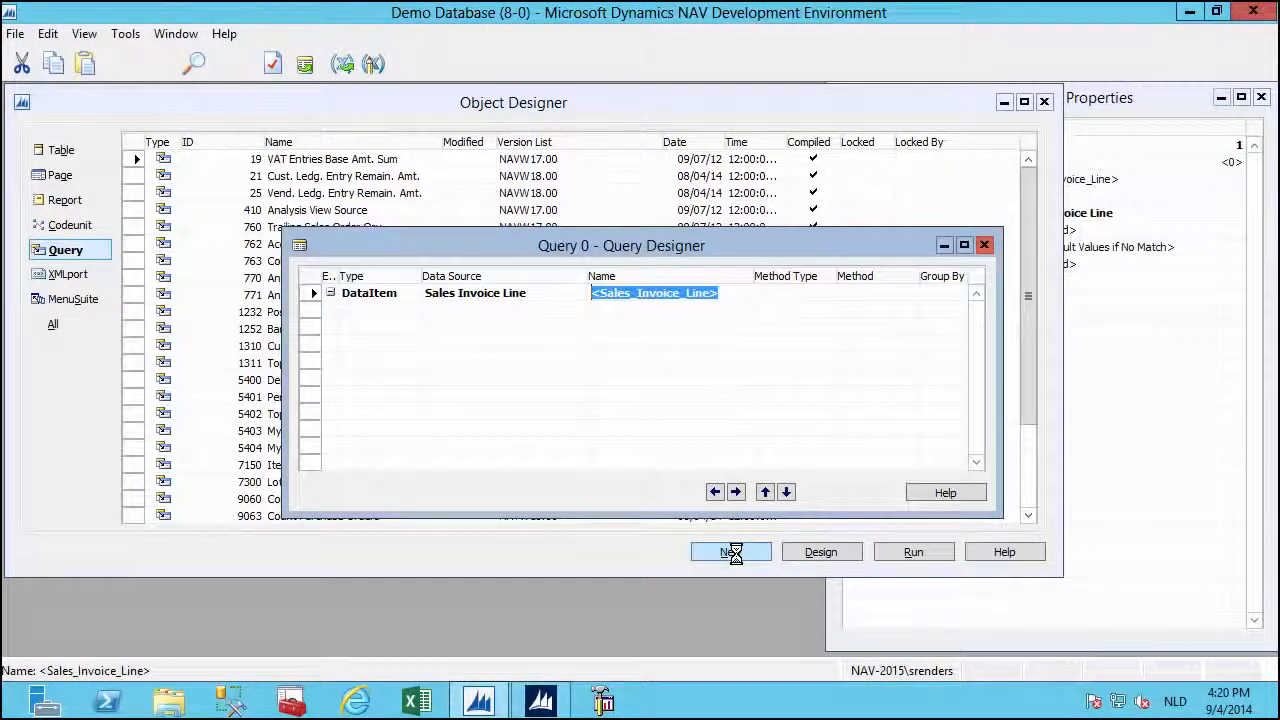
pyautogui.click(305, 65)
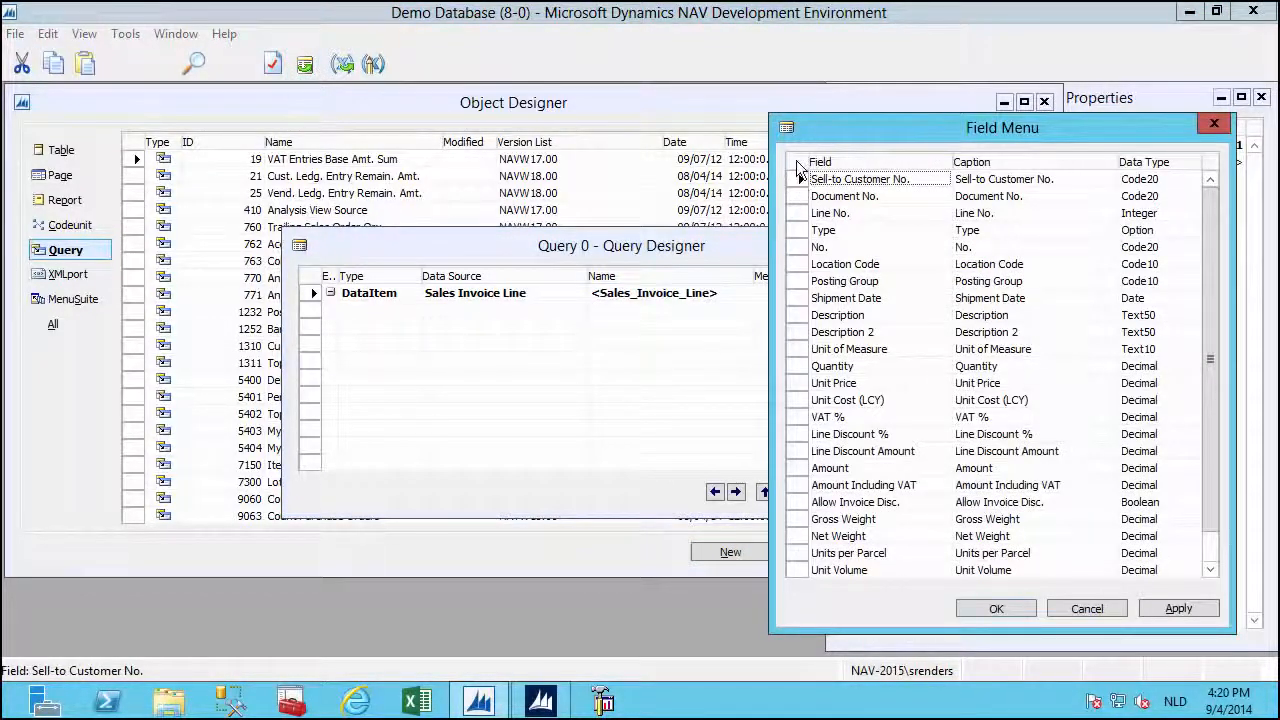
pyautogui.click(796, 162)
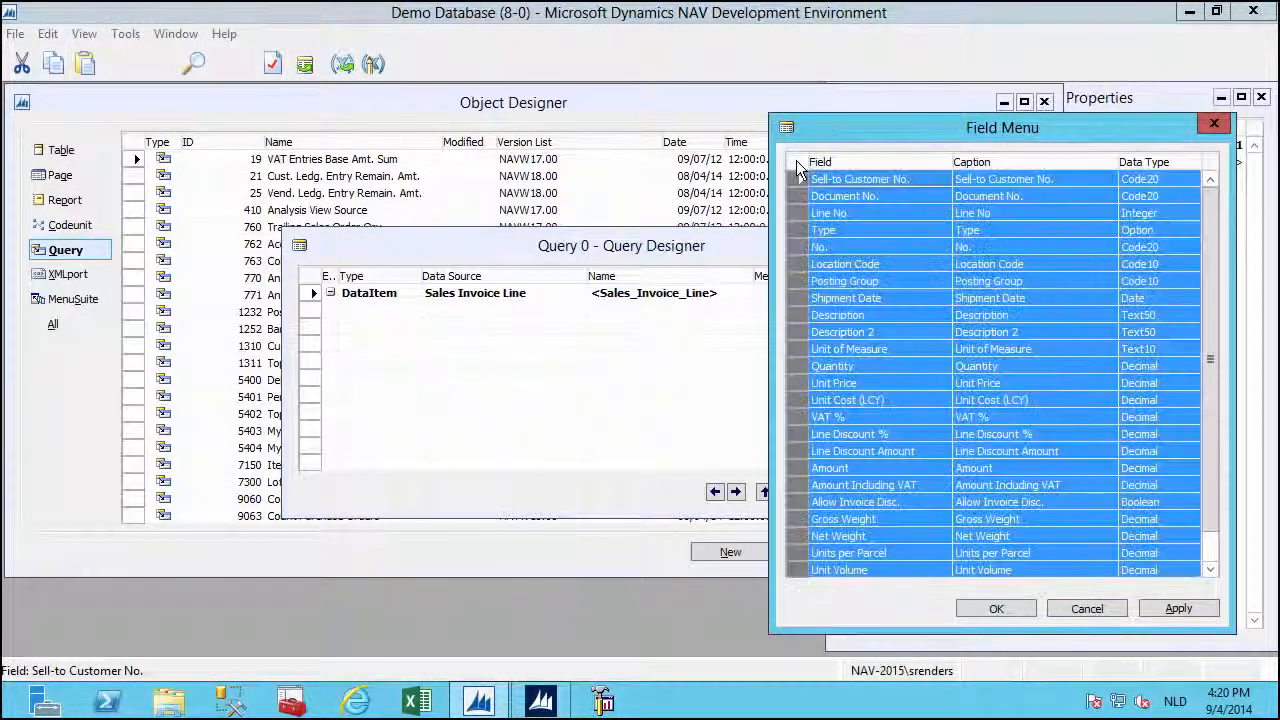
pyautogui.click(992, 609)
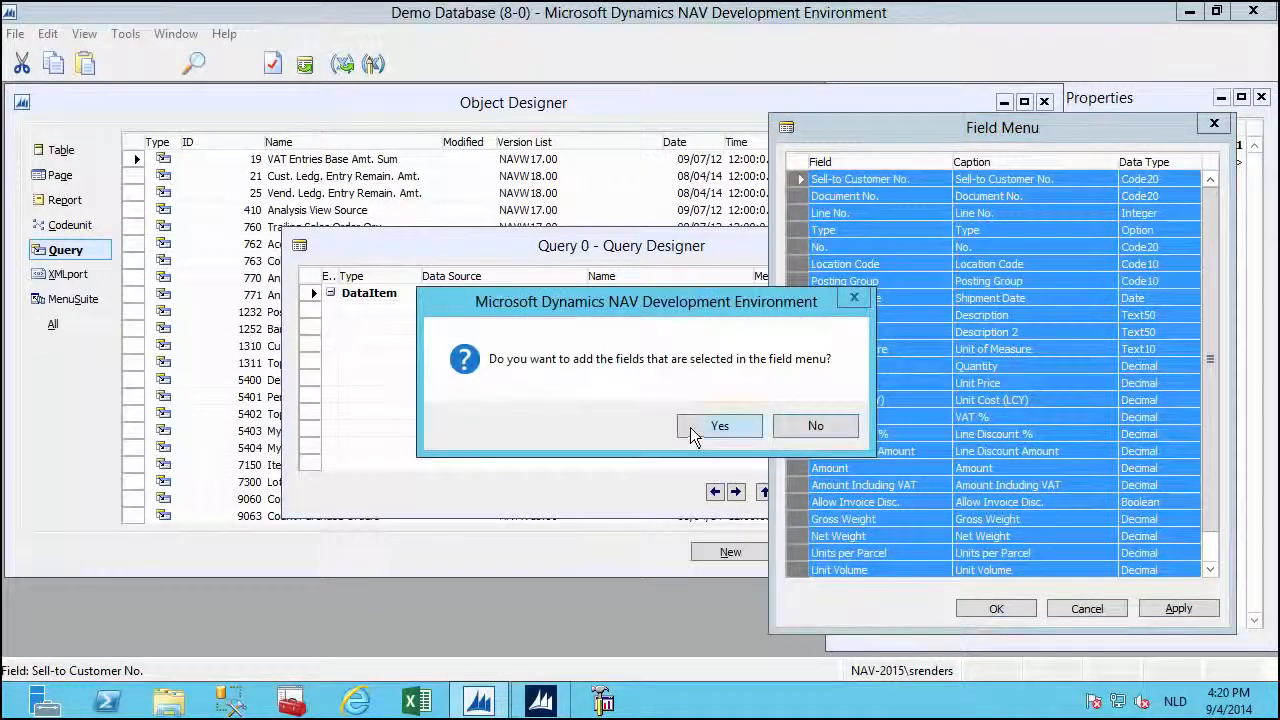
pyautogui.click(692, 426)
# Save the query with ID 50000 and name SalesInv.
pyautogui.hotkey('ctrl', 's')
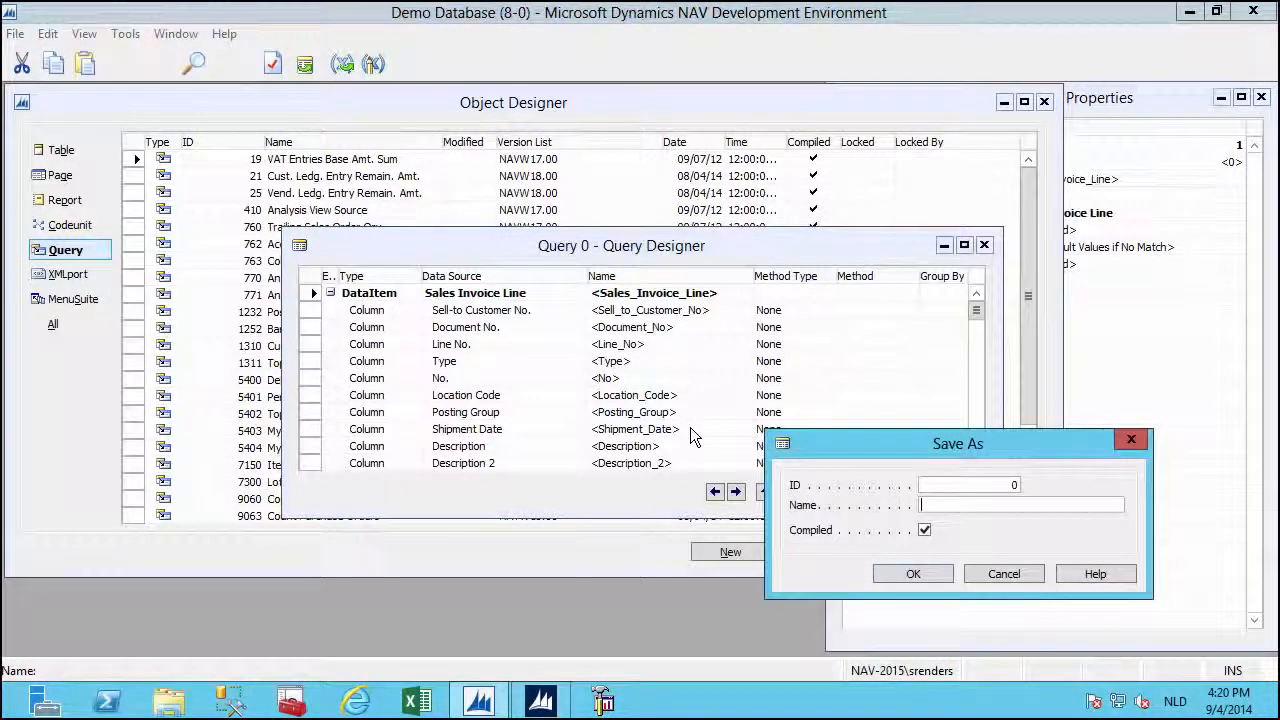
pyautogui.write('50000')
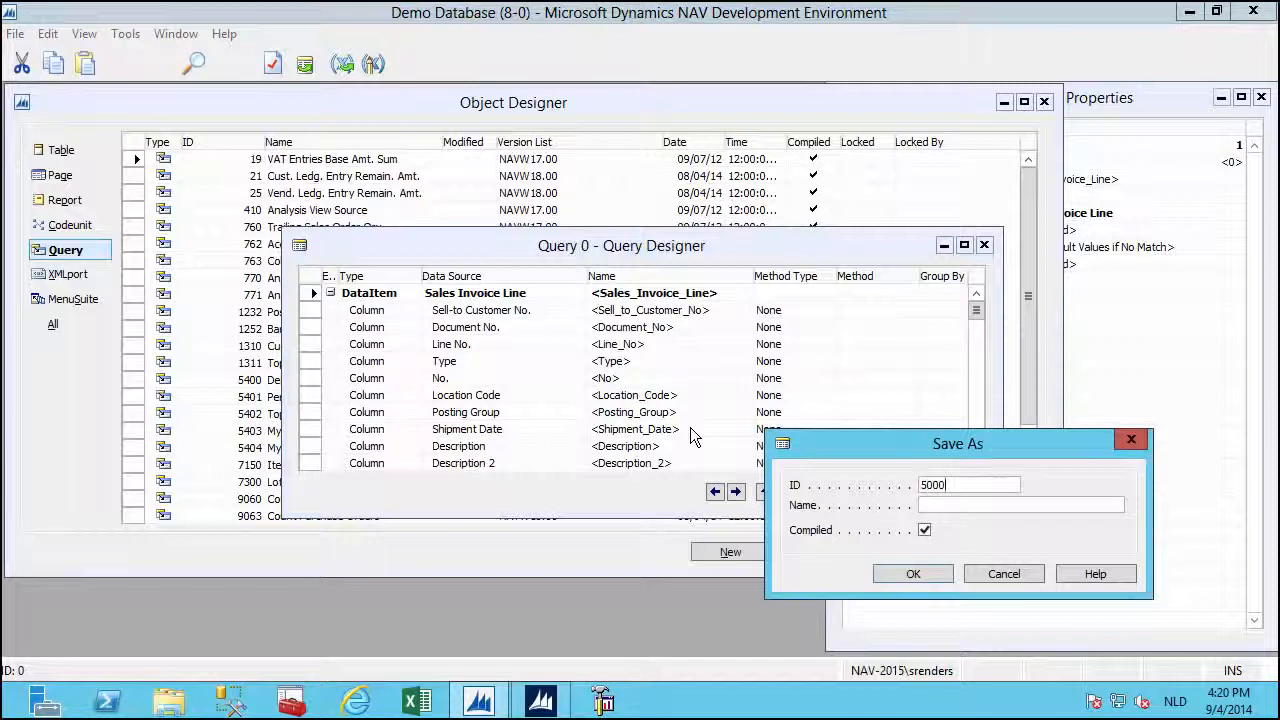
pyautogui.press('Tab')
pyautogui.write('SalesInv')
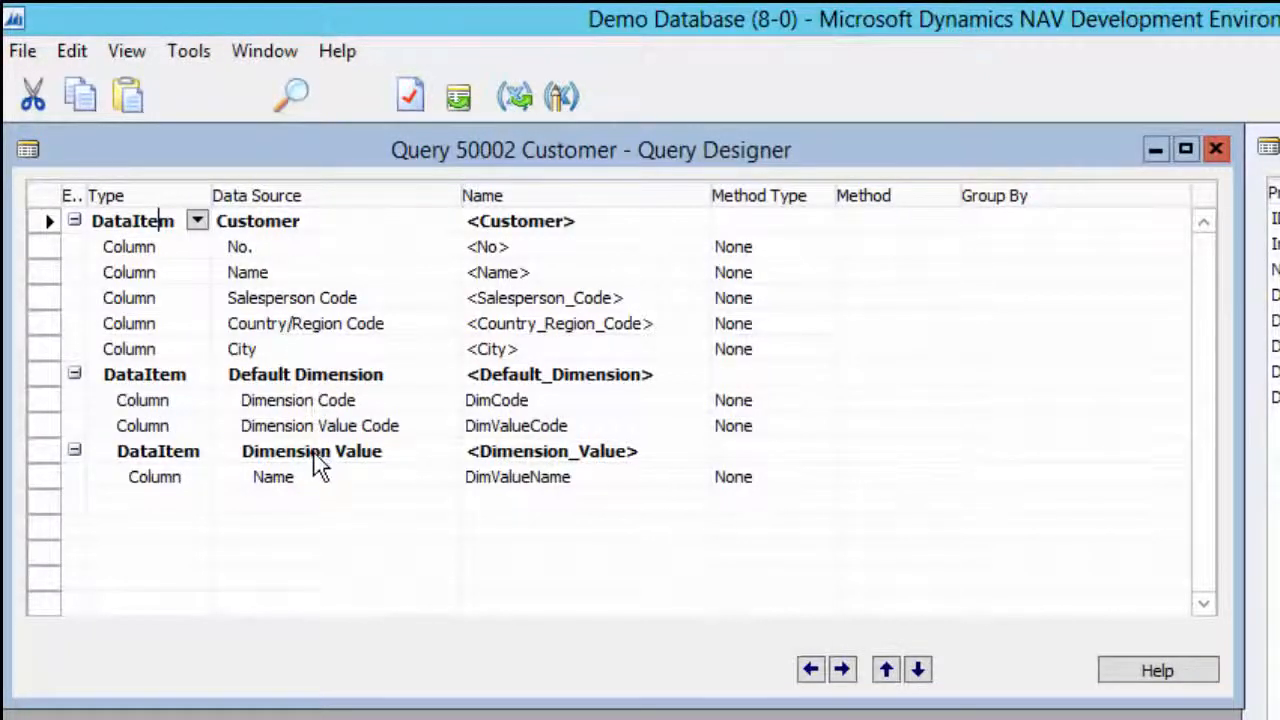
# Review the Default Dimension and Dimension Value data item properties, then close the Customer query designer.
pyautogui.click(310, 368)
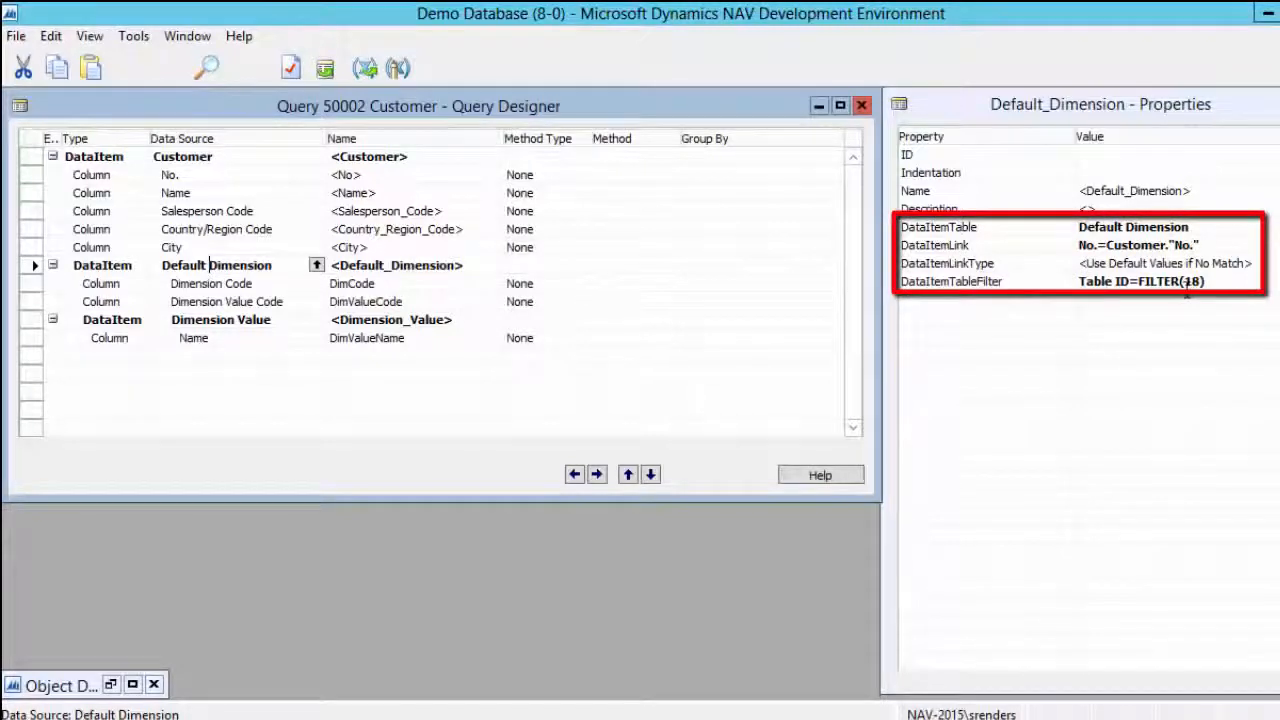
pyautogui.click(233, 322)
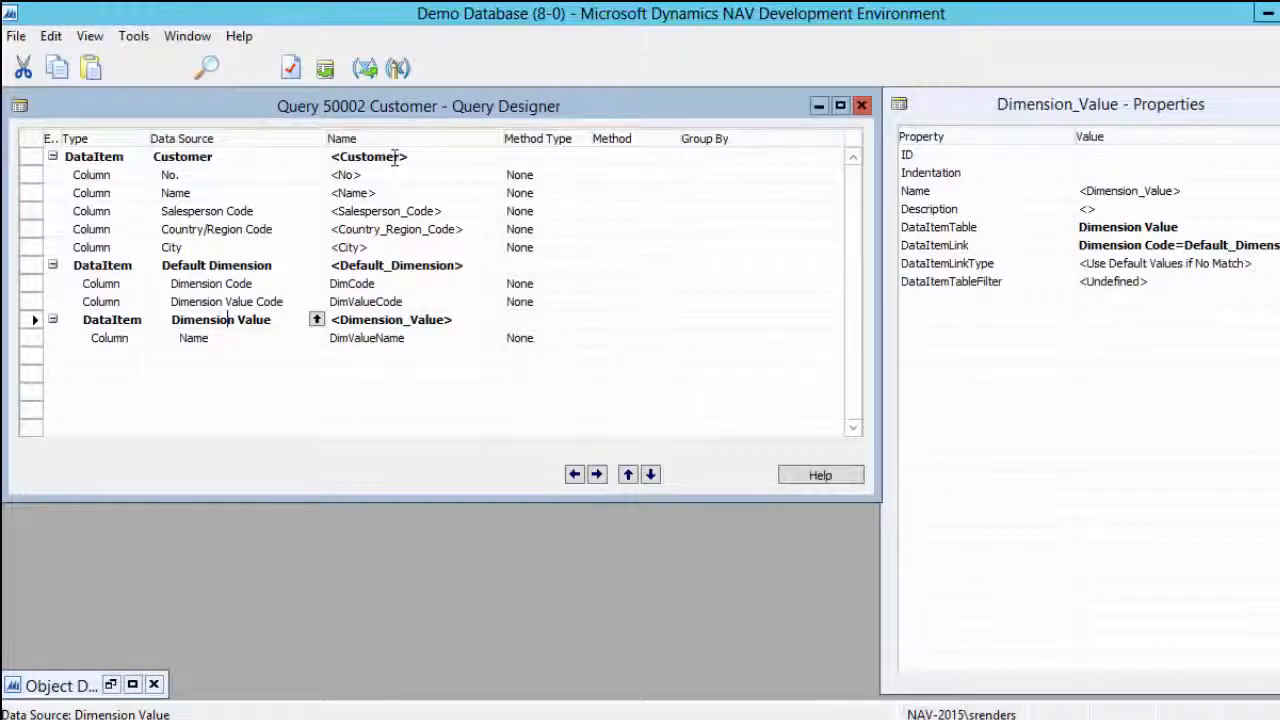
pyautogui.click(862, 106)
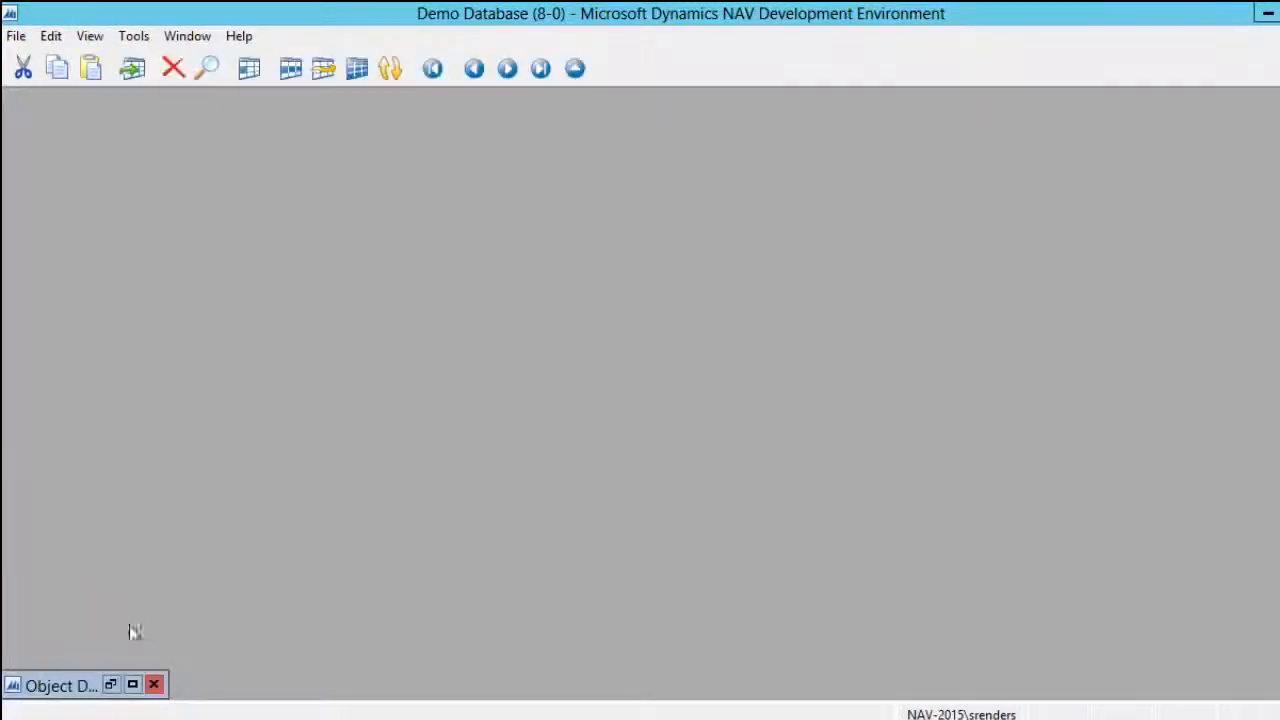
# Restore Object Designer and bring the Product and SalesInvoiceLine query previews forward.
pyautogui.click(111, 685)
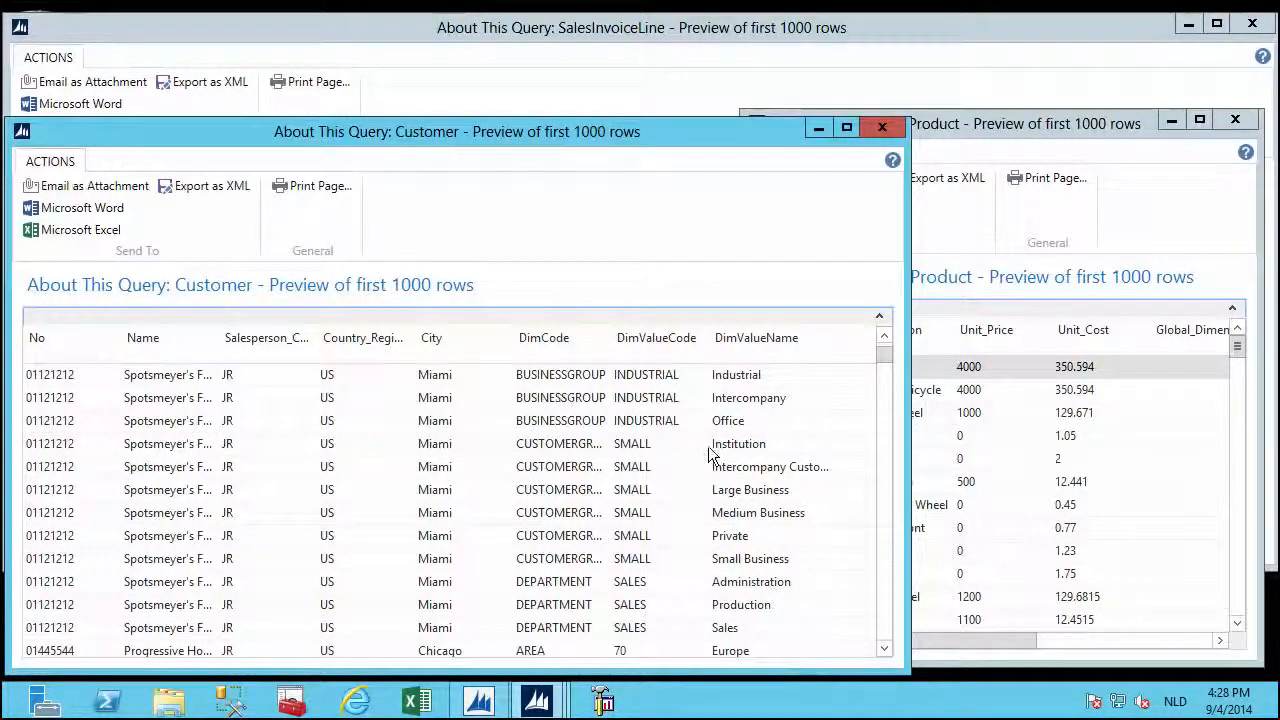
pyautogui.click(1016, 120)
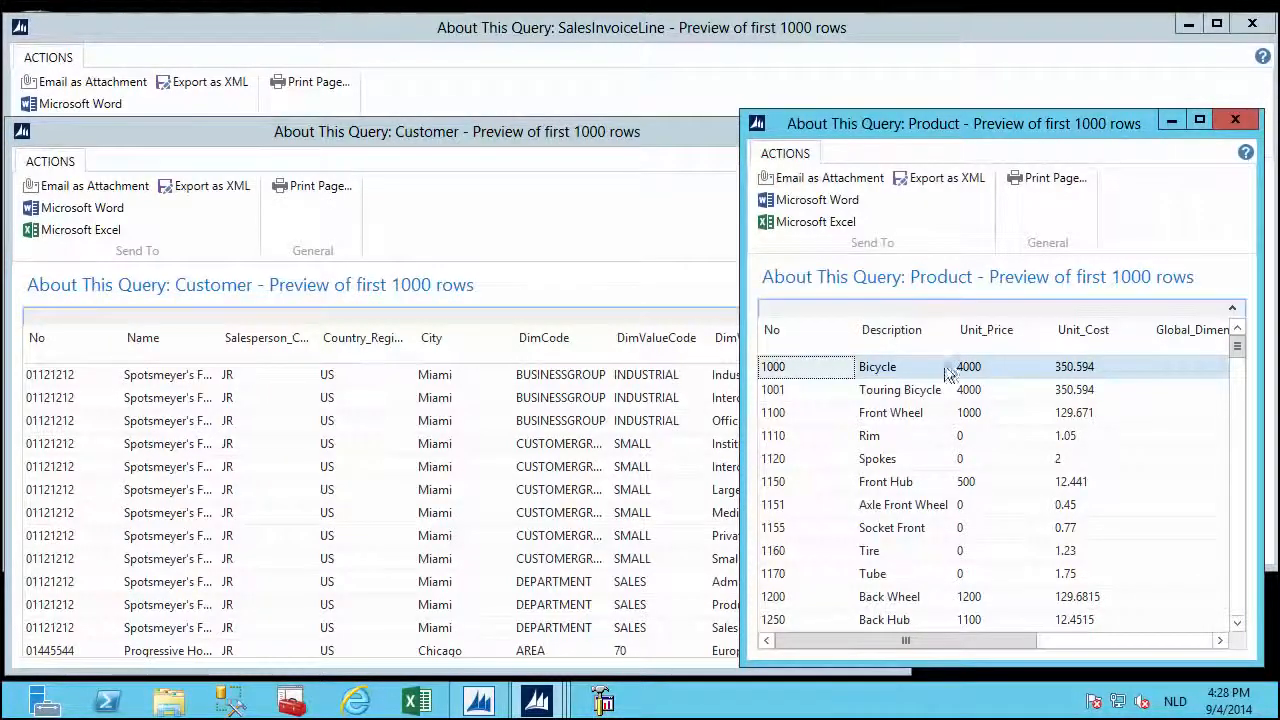
pyautogui.click(621, 62)
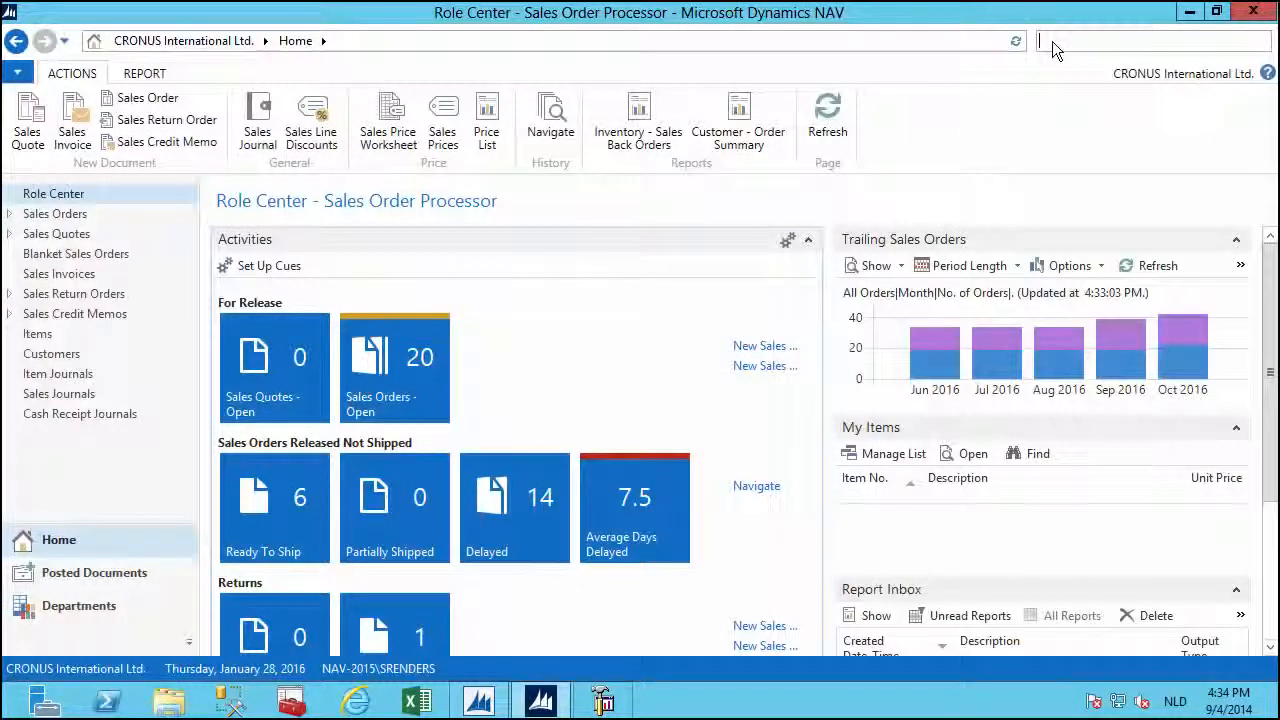
# Search 'web ser' in the Role Center and open the Web Services page.
pyautogui.click(1053, 41)
pyautogui.write('web ser')
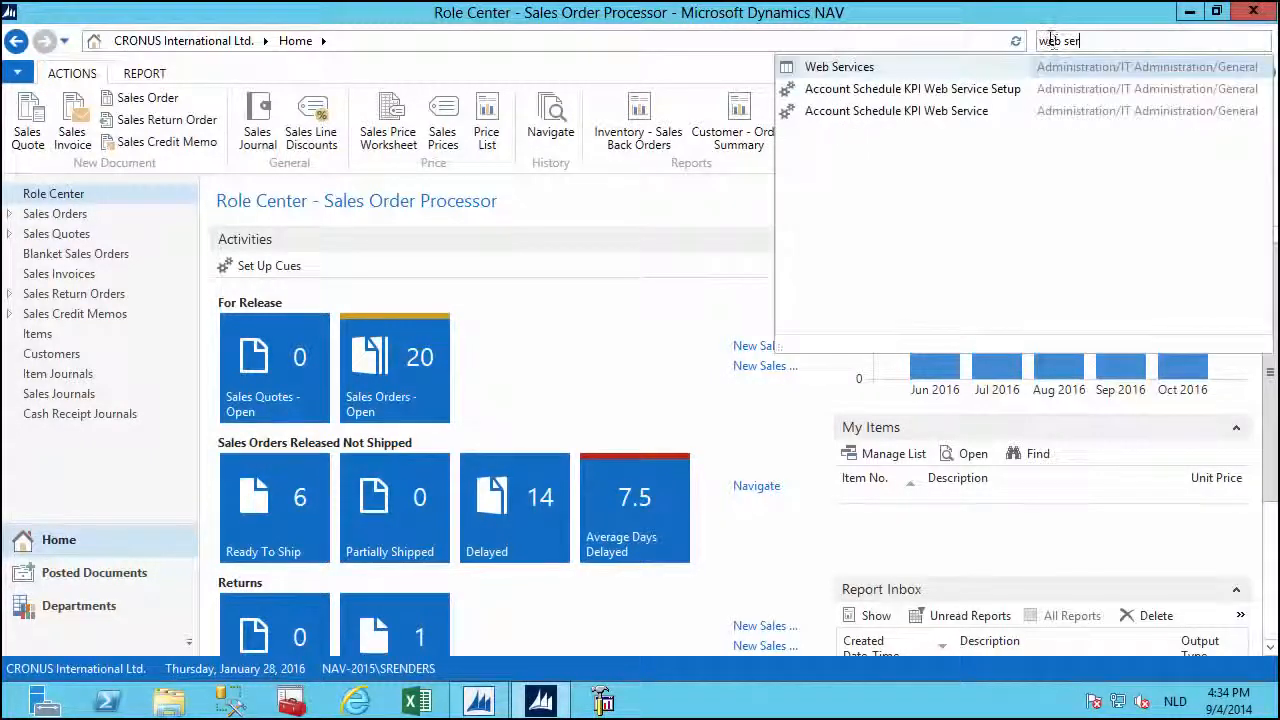
pyautogui.click(848, 58)
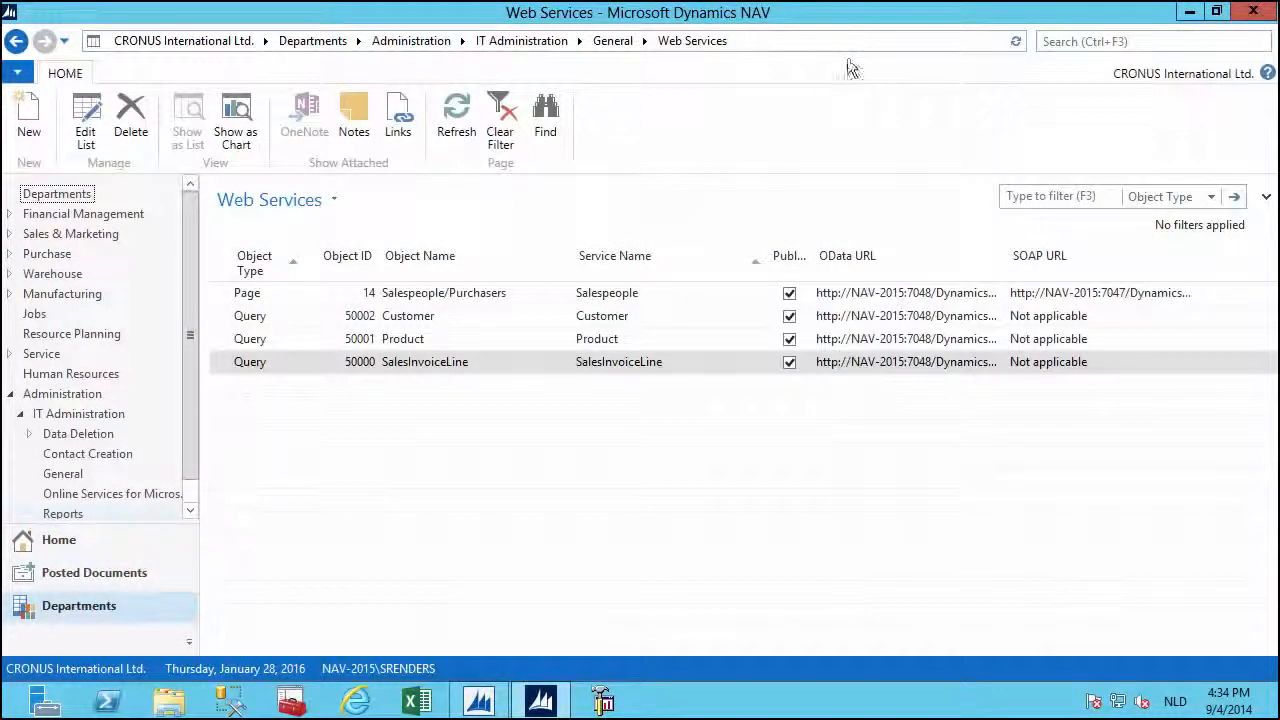
# Add a trial Query web service line for object 410 Analysis View Source.
pyautogui.hotkey('ctrl', 'n')
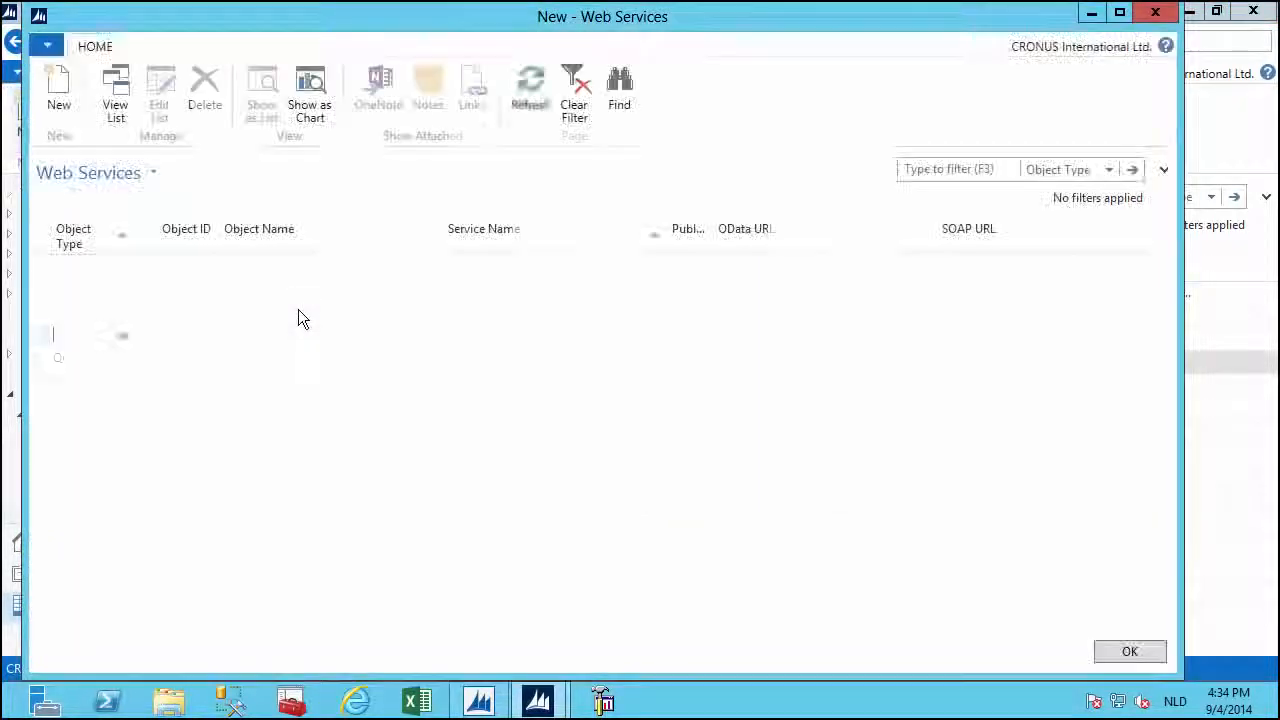
pyautogui.click(124, 335)
pyautogui.click(106, 406)
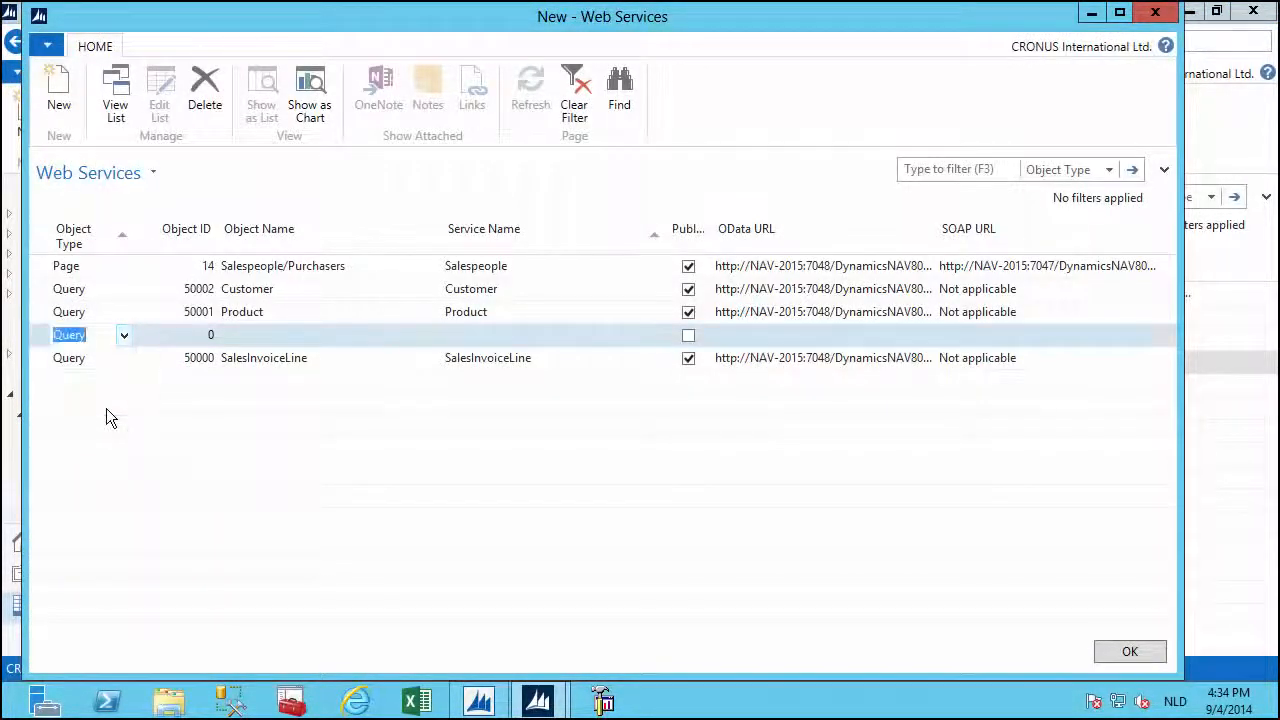
pyautogui.click(206, 334)
pyautogui.click(207, 335)
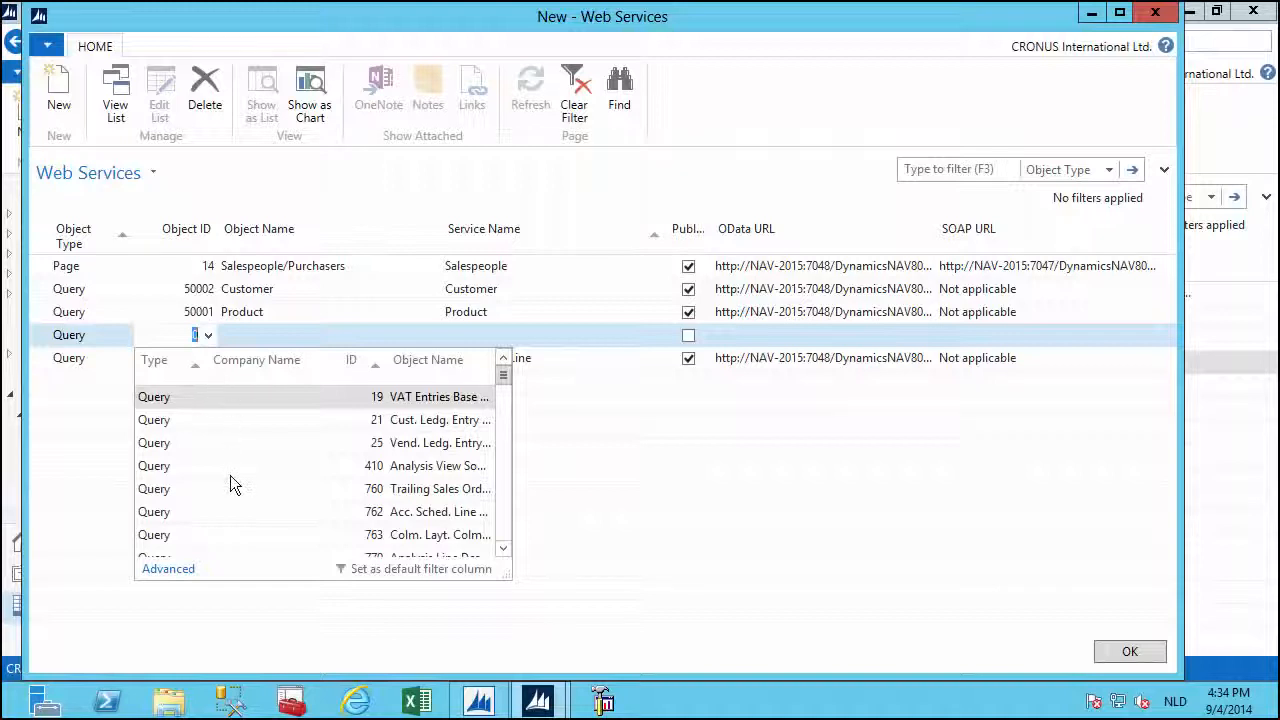
pyautogui.click(230, 476)
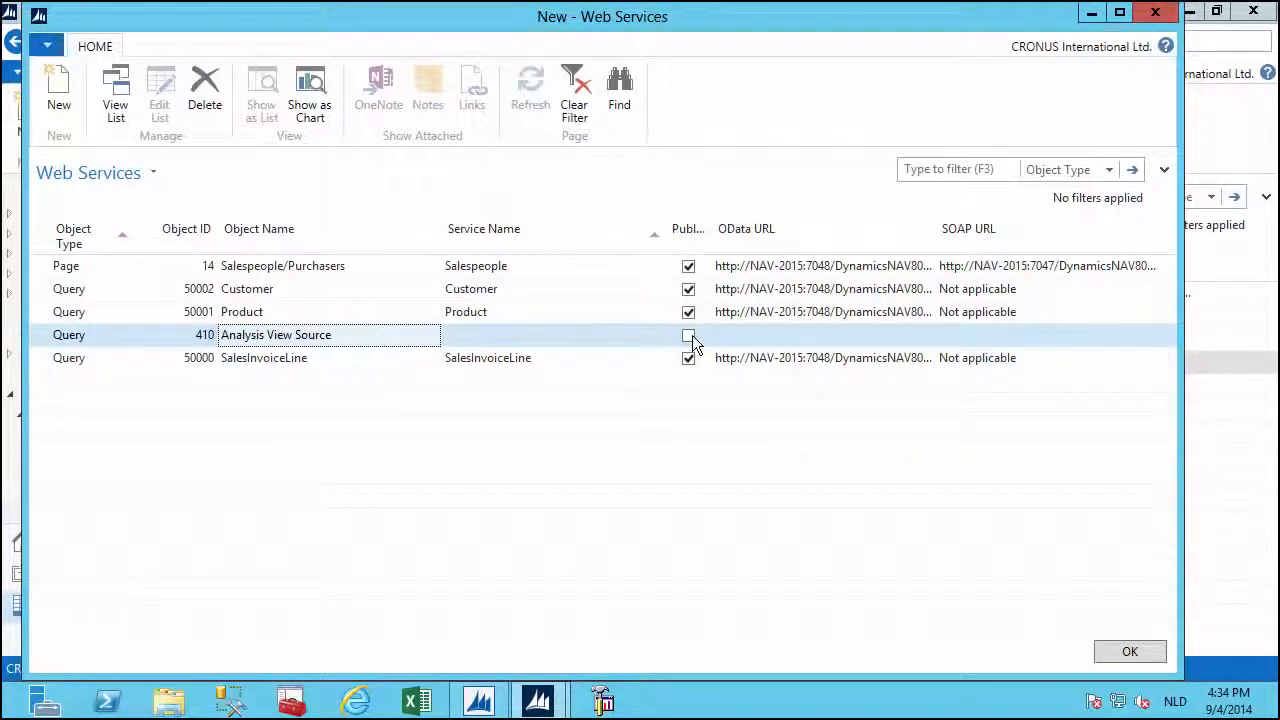
# Delete the trial Analysis View Source row.
pyautogui.rightClick(159, 336)
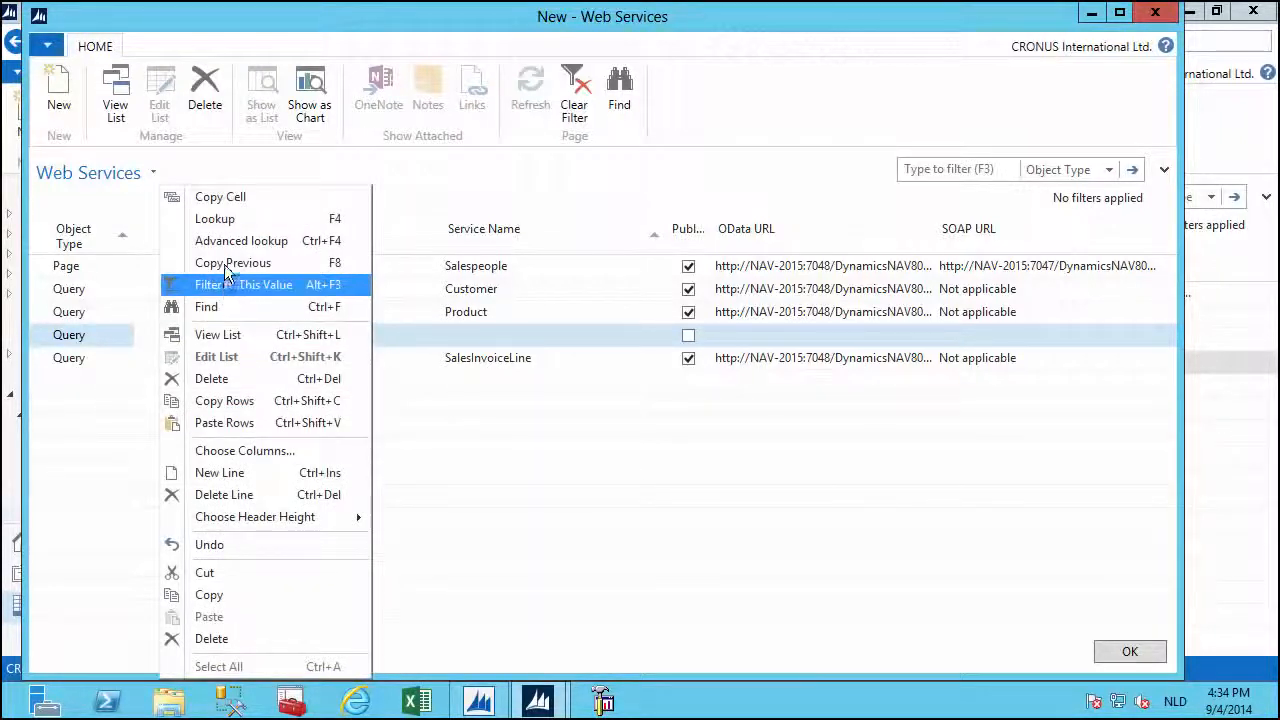
pyautogui.click(240, 494)
pyautogui.click(631, 376)
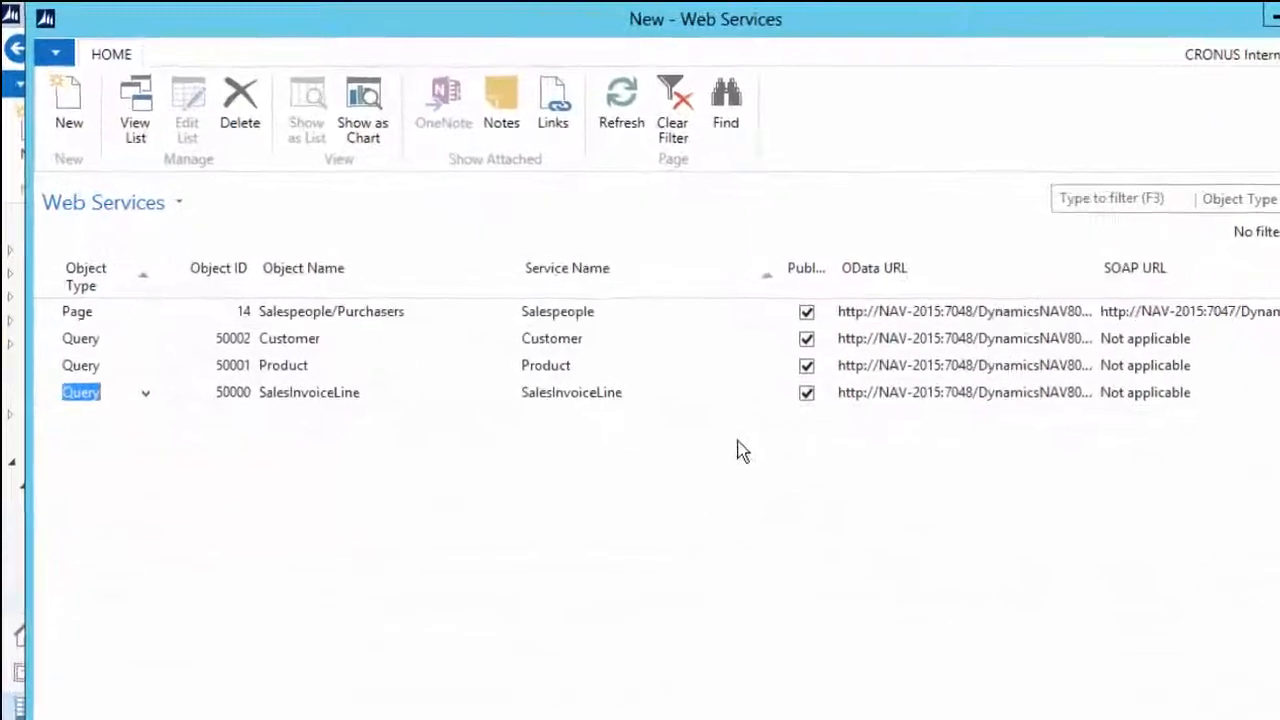
# Open the Salespeople and SalesInvoiceLine OData feeds in the browser from the Web Services list.
pyautogui.click(363, 390)
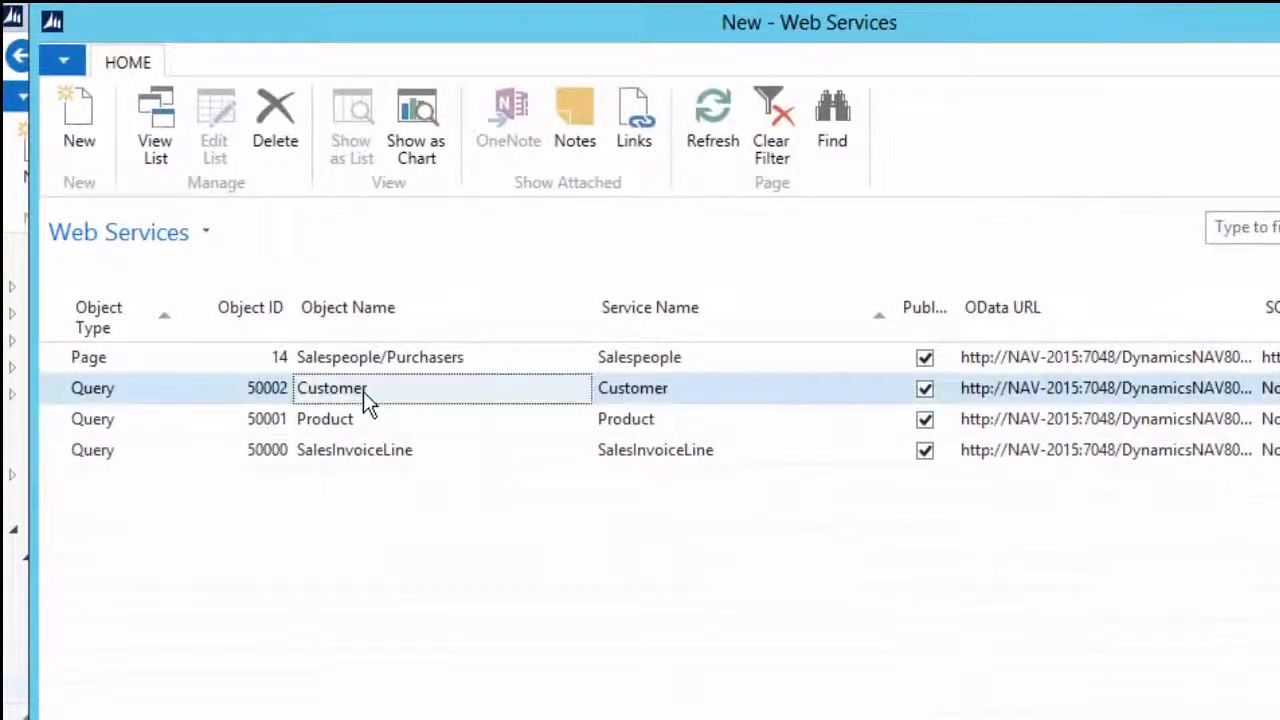
pyautogui.click(363, 420)
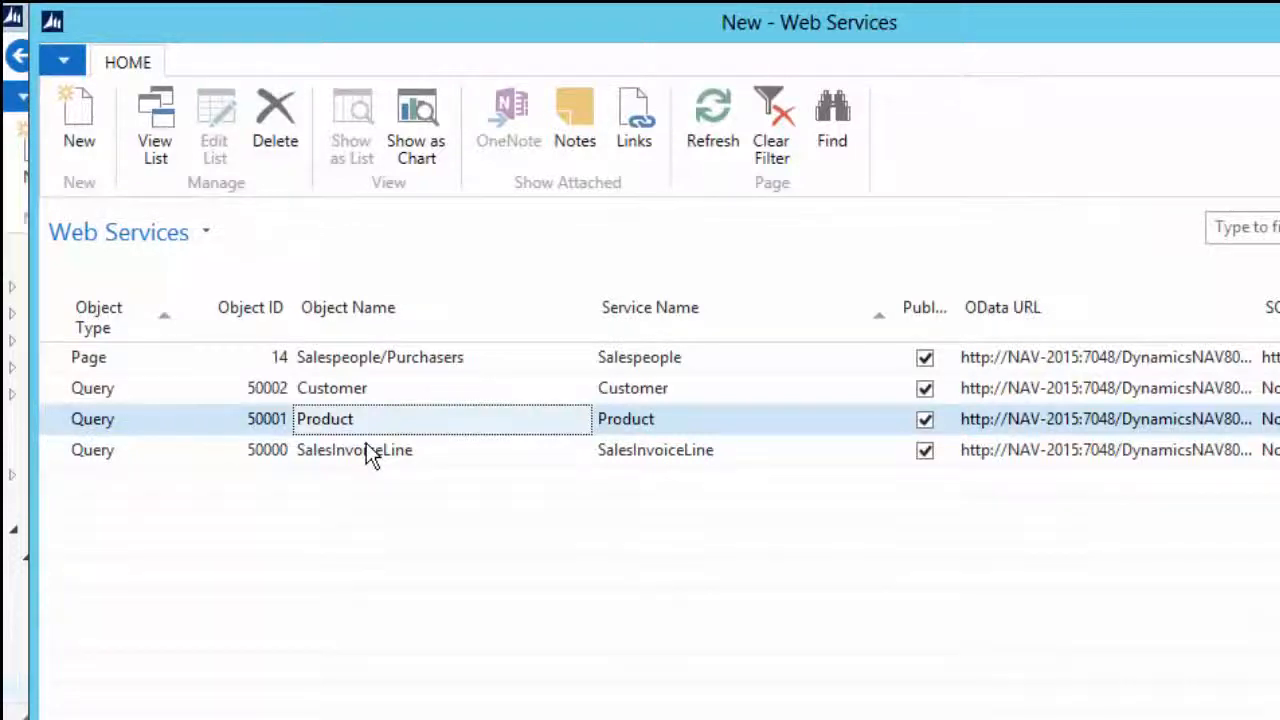
pyautogui.click(500, 368)
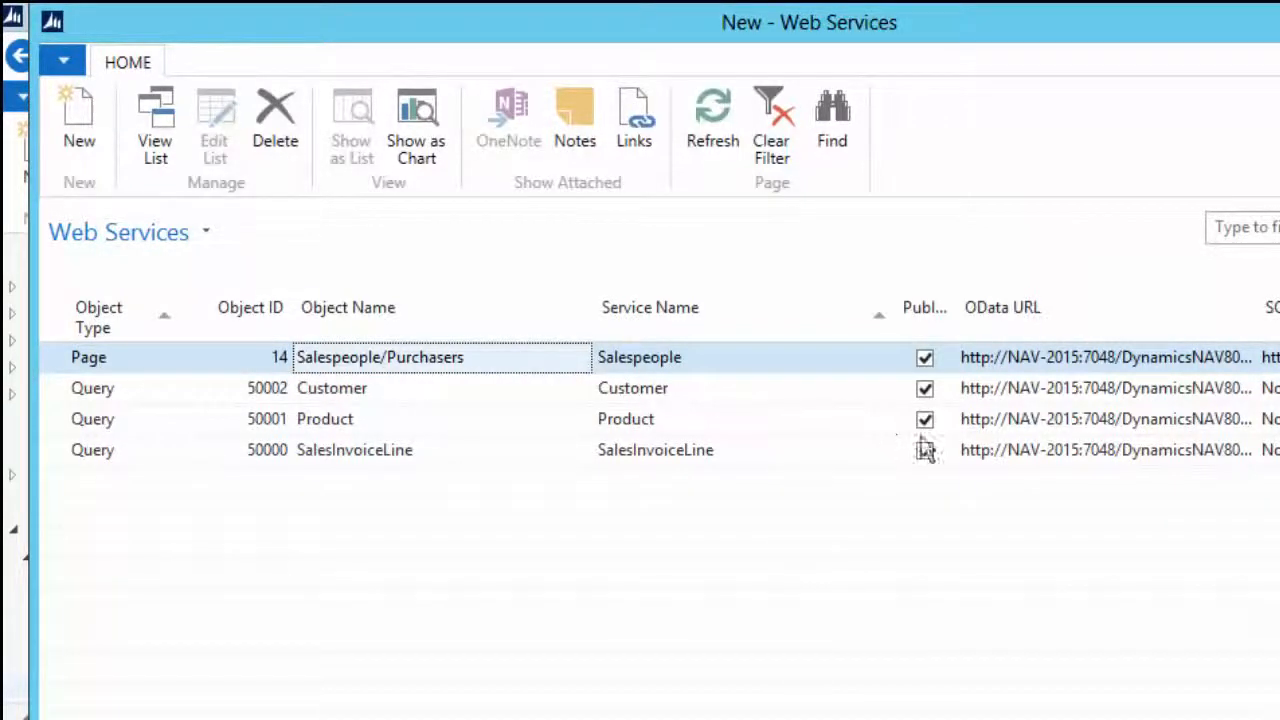
pyautogui.rightClick(1089, 366)
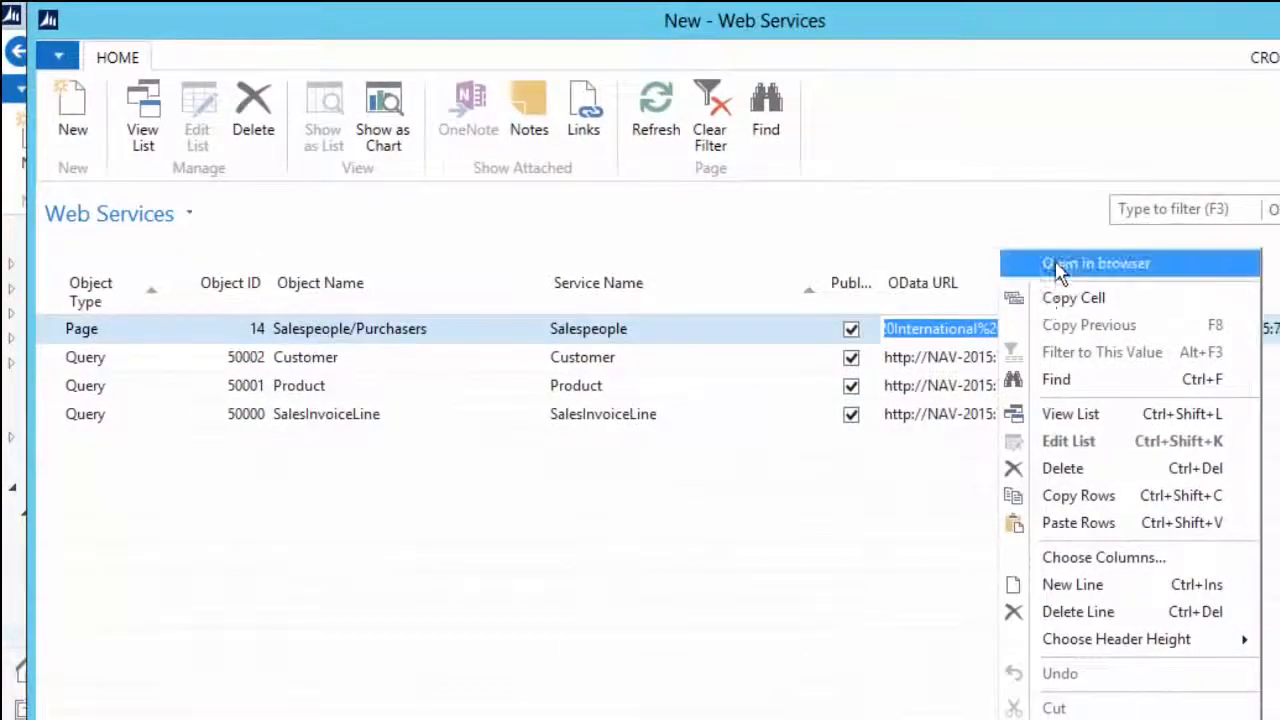
pyautogui.click(1062, 267)
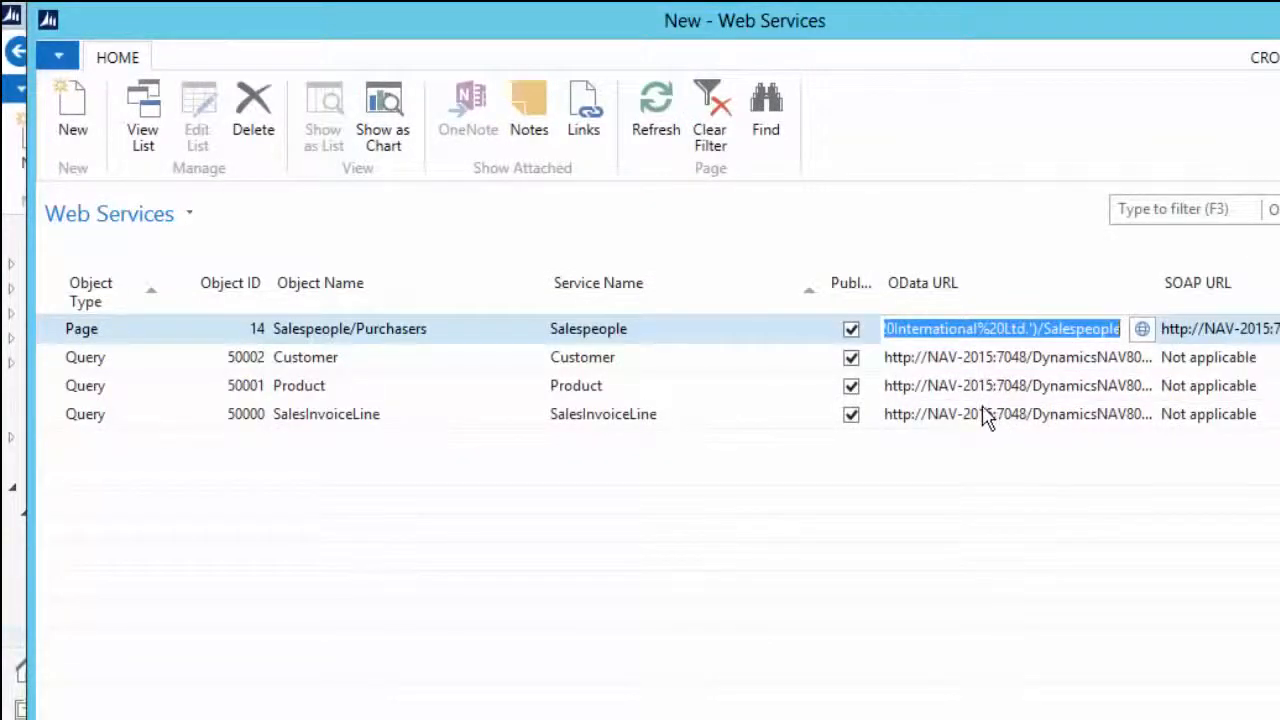
pyautogui.rightClick(990, 414)
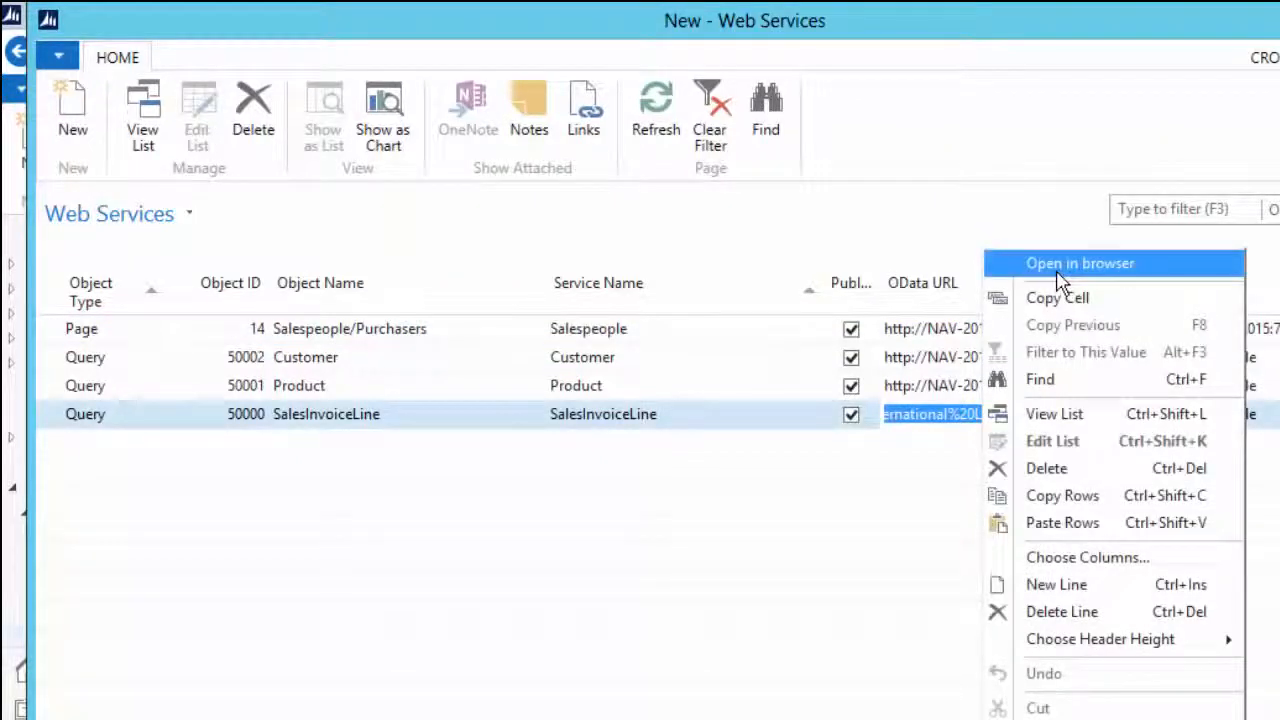
pyautogui.click(1058, 268)
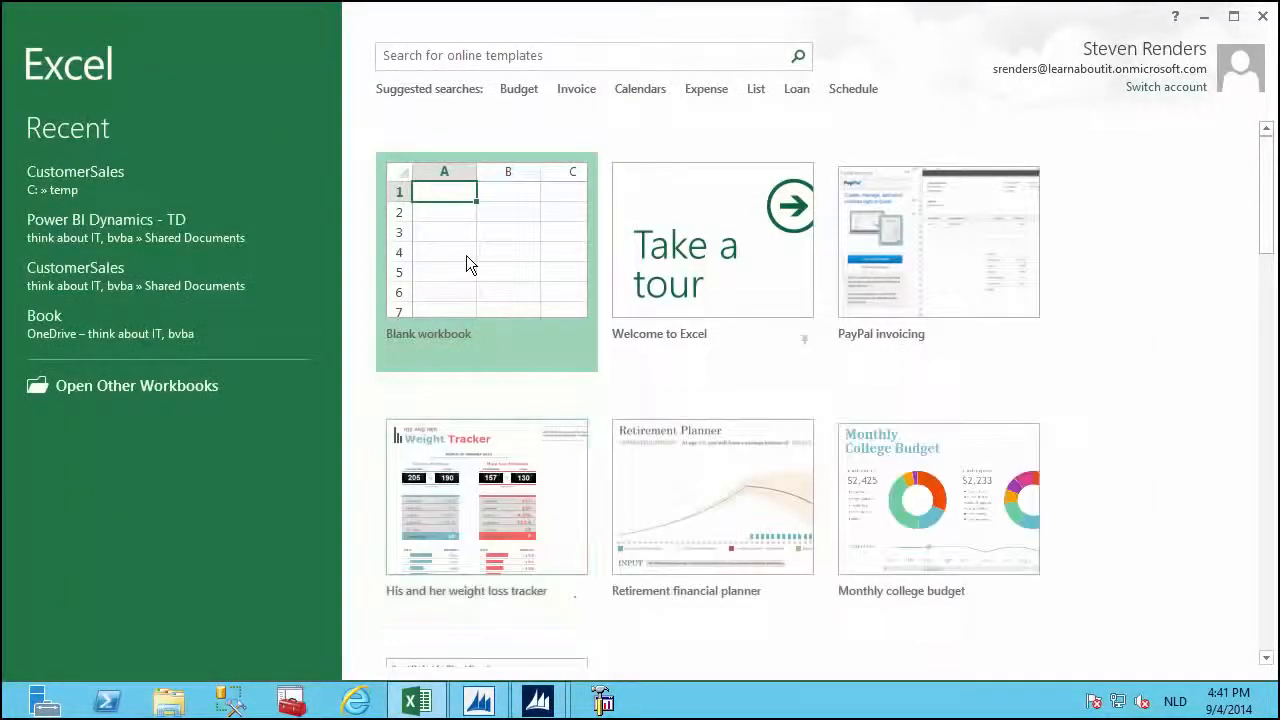
# Create a blank workbook, open the PowerPivot window, and list the From Data Service sources.
pyautogui.click(467, 257)
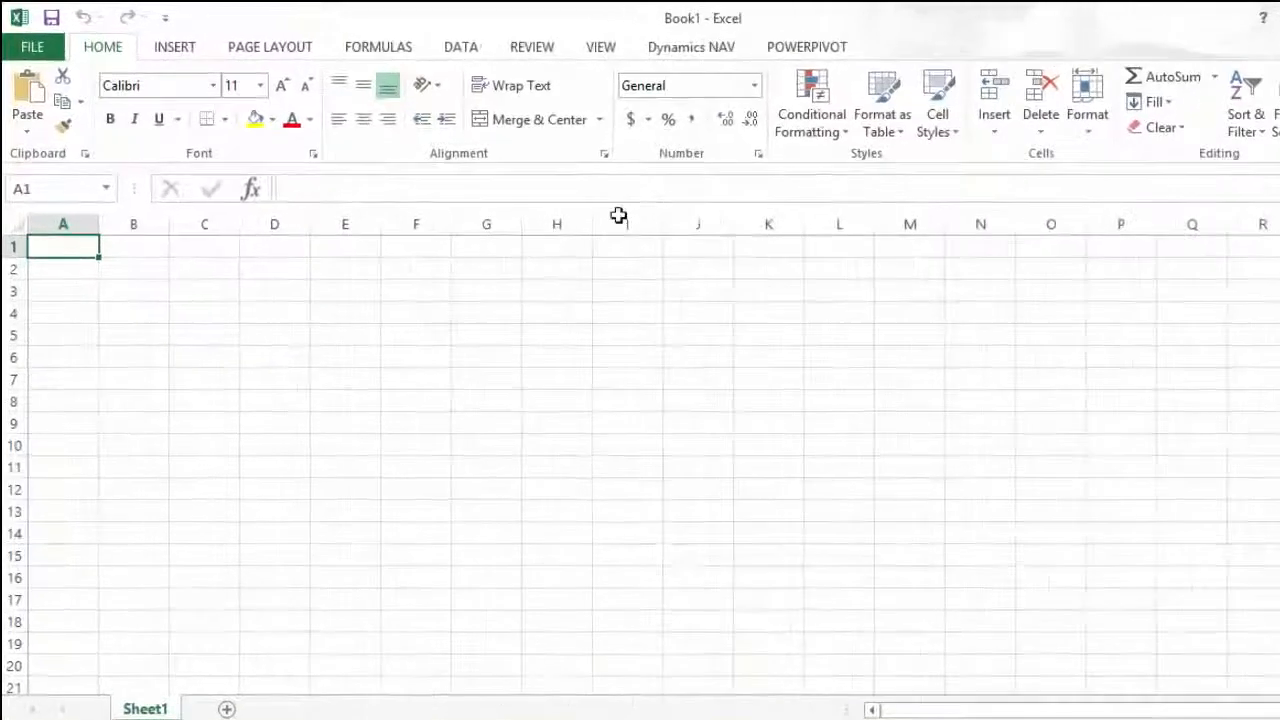
pyautogui.click(730, 44)
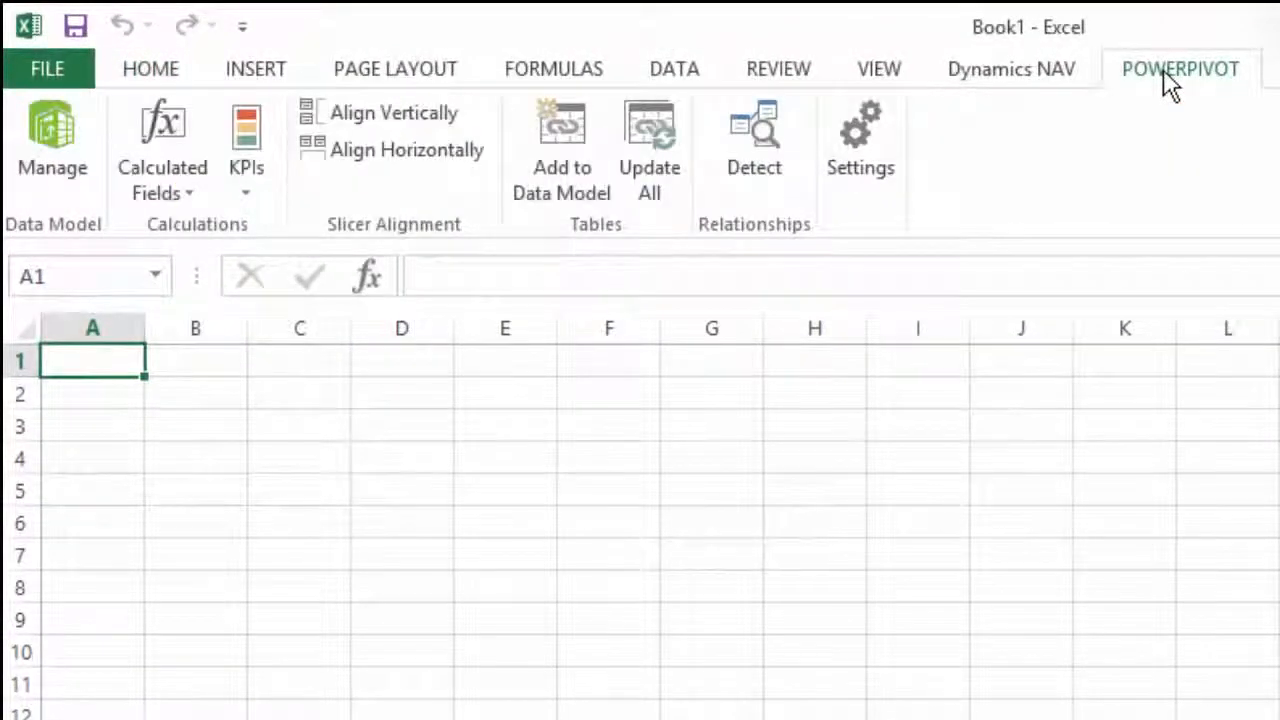
pyautogui.click(28, 155)
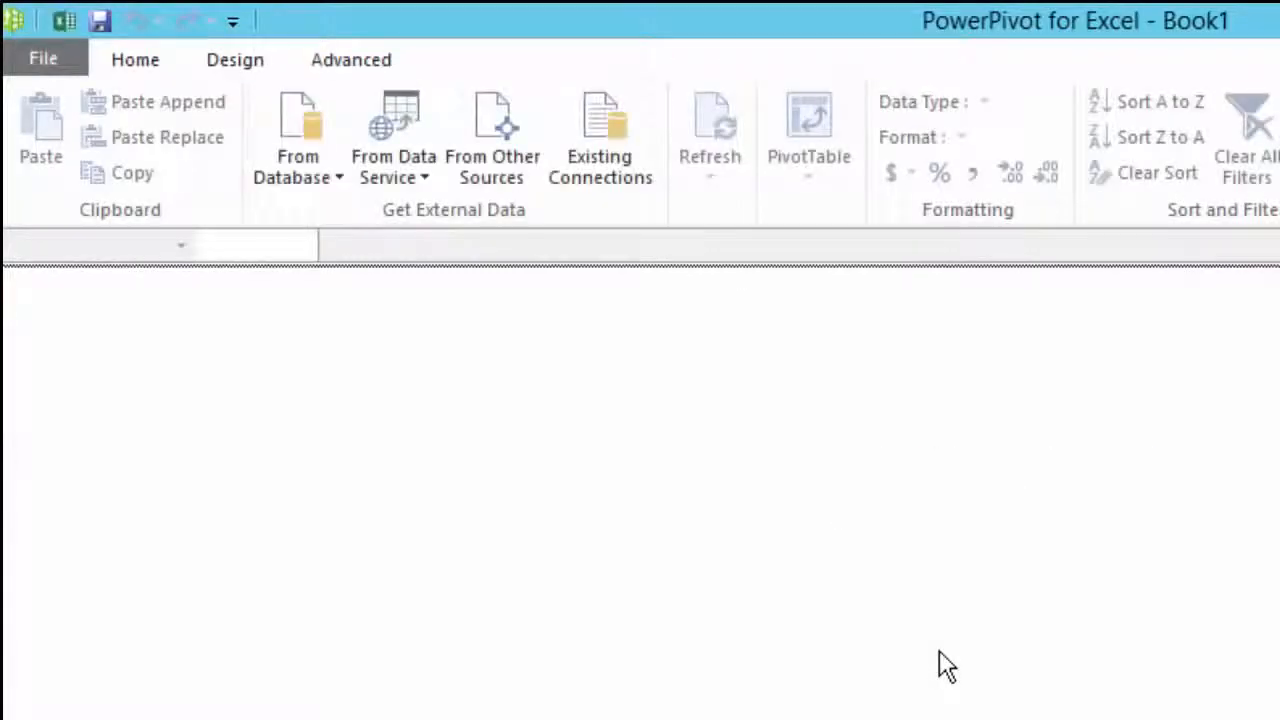
pyautogui.click(394, 165)
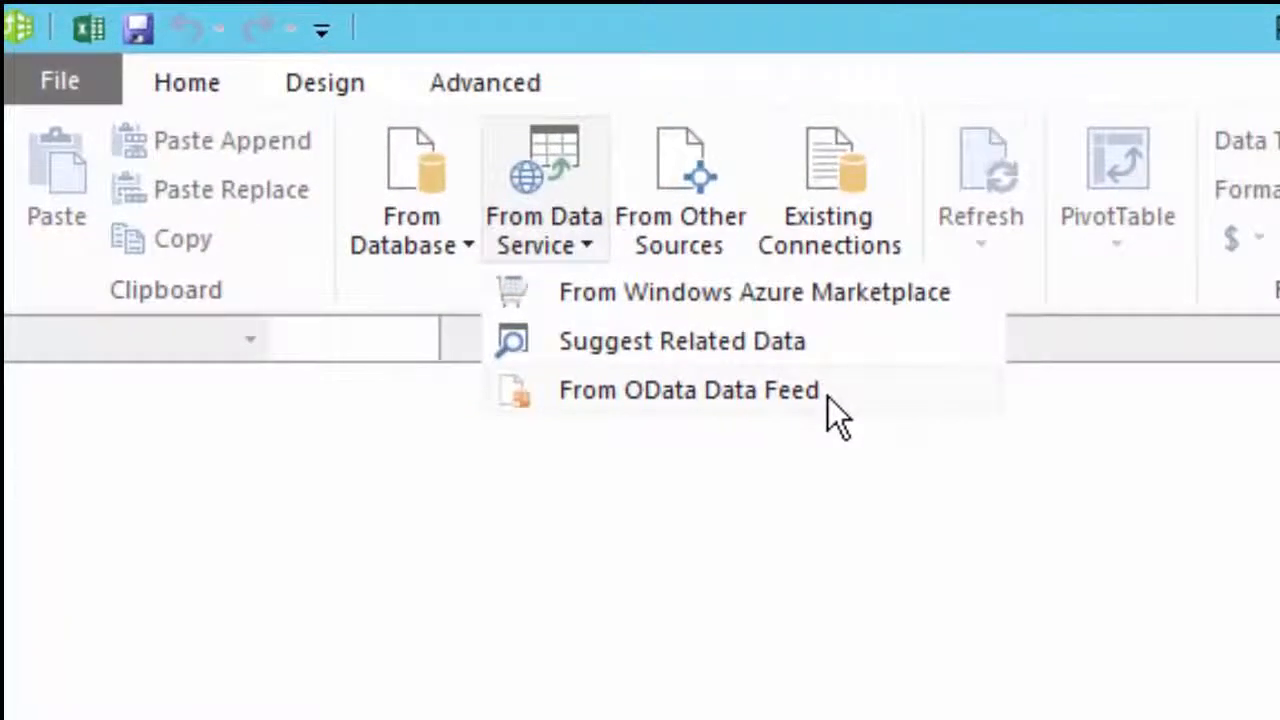
# Import the Customer table from an OData feed using the URL copied from NAV Web Services.
pyautogui.click(835, 396)
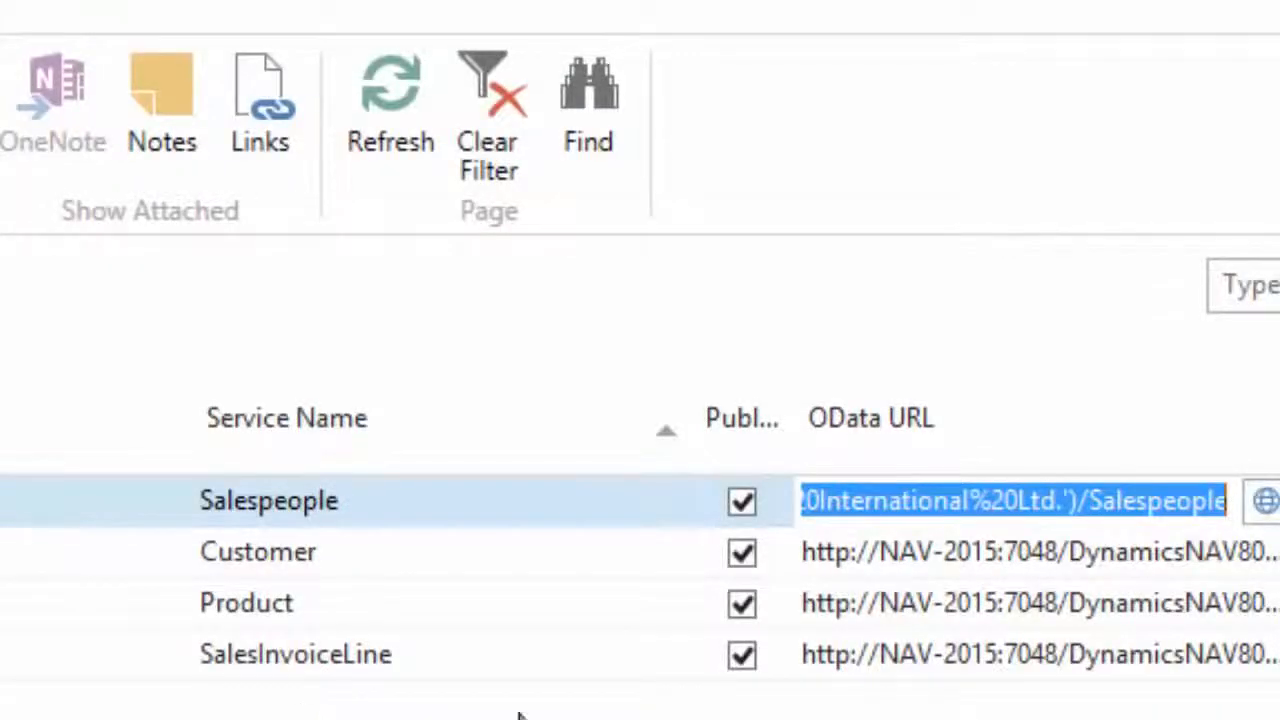
pyautogui.click(932, 556)
pyautogui.rightClick(936, 556)
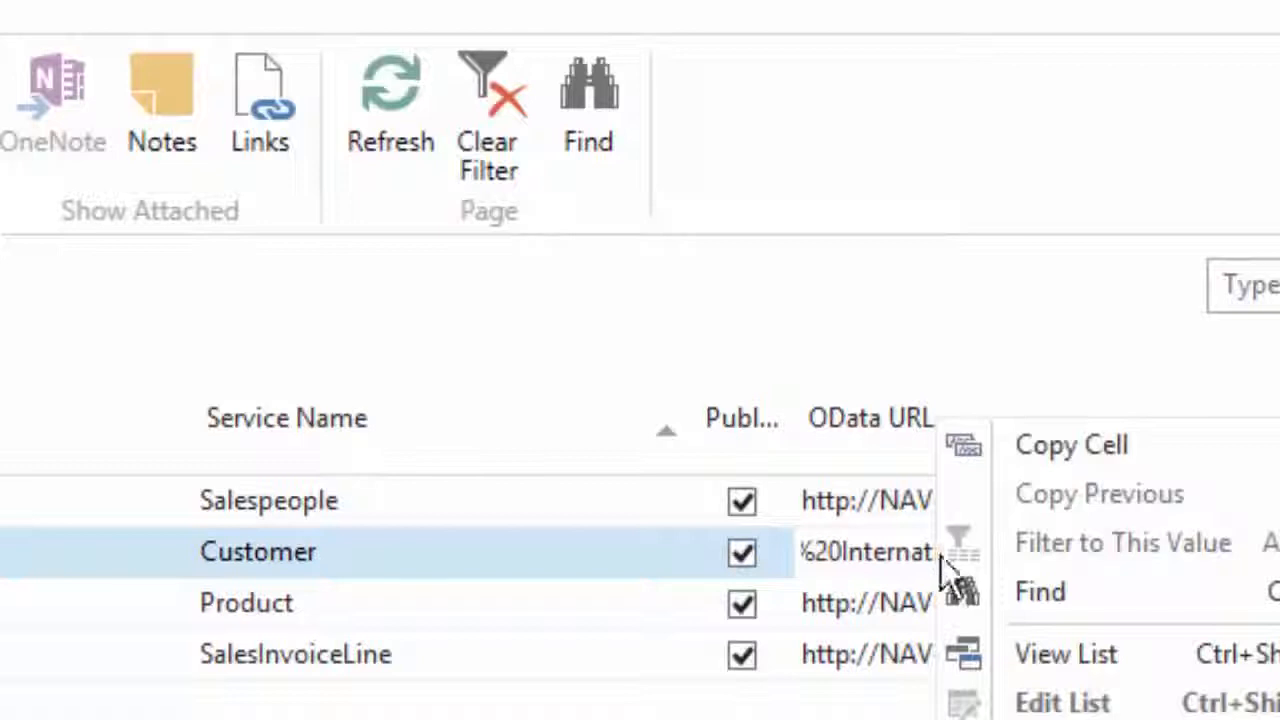
pyautogui.click(1083, 450)
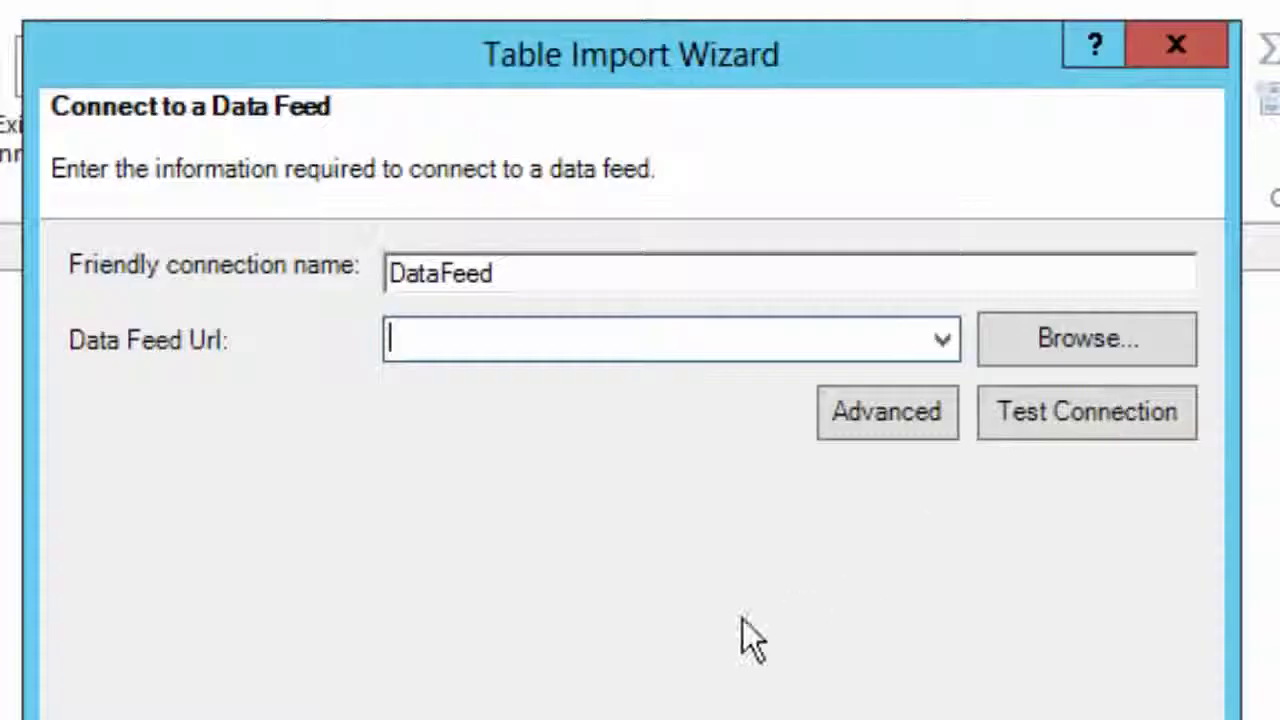
pyautogui.rightClick(589, 338)
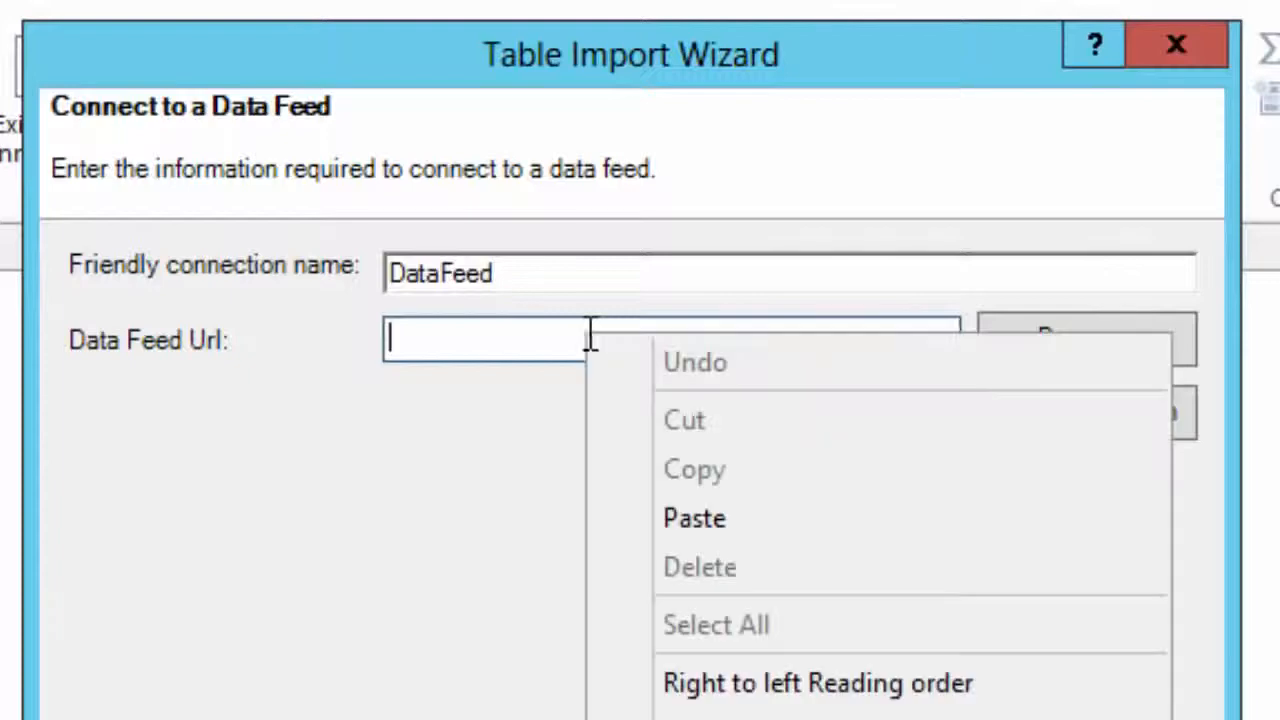
pyautogui.click(682, 522)
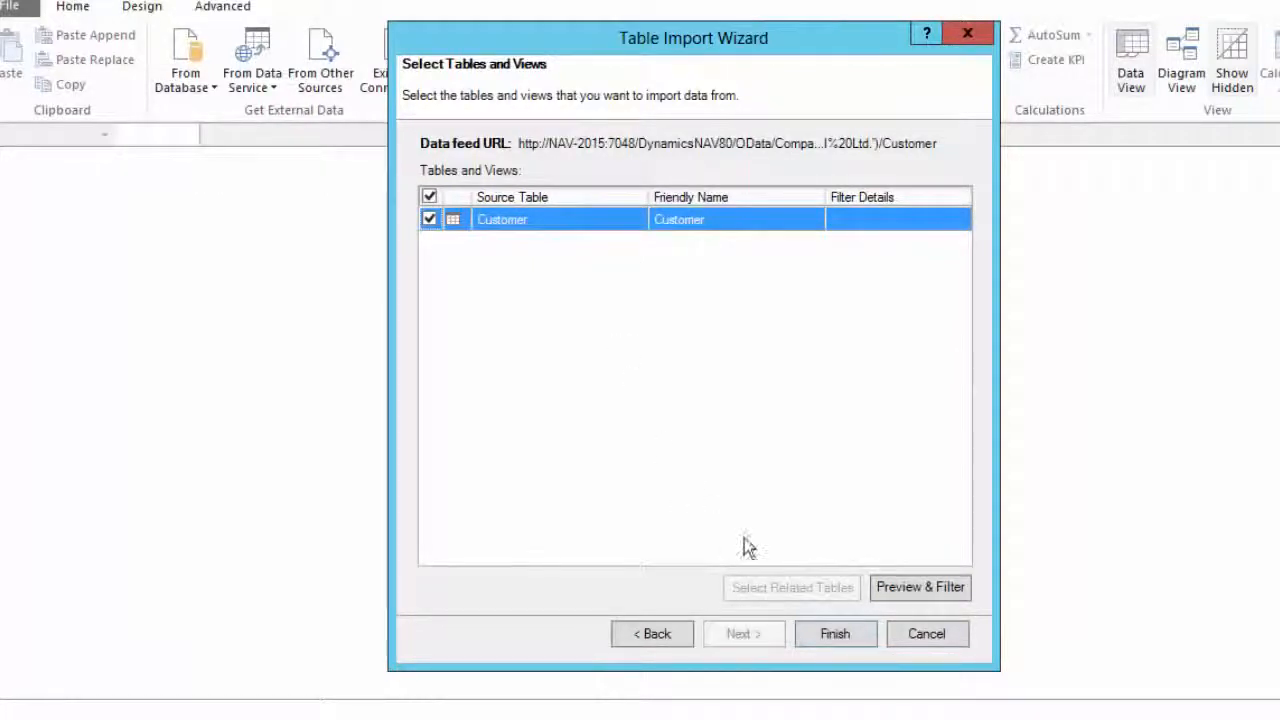
pyautogui.click(826, 642)
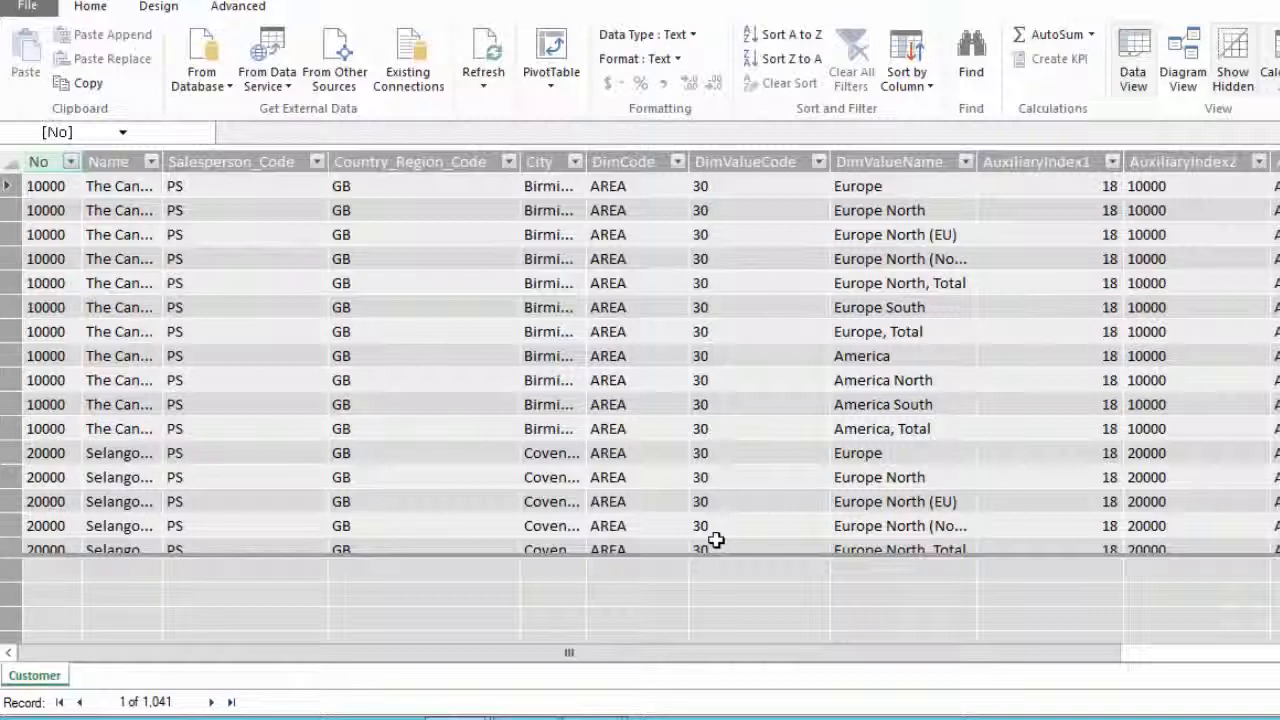
# Import the Product table by pasting its OData feed URL into a new data feed import.
pyautogui.click(267, 62)
pyautogui.click(302, 166)
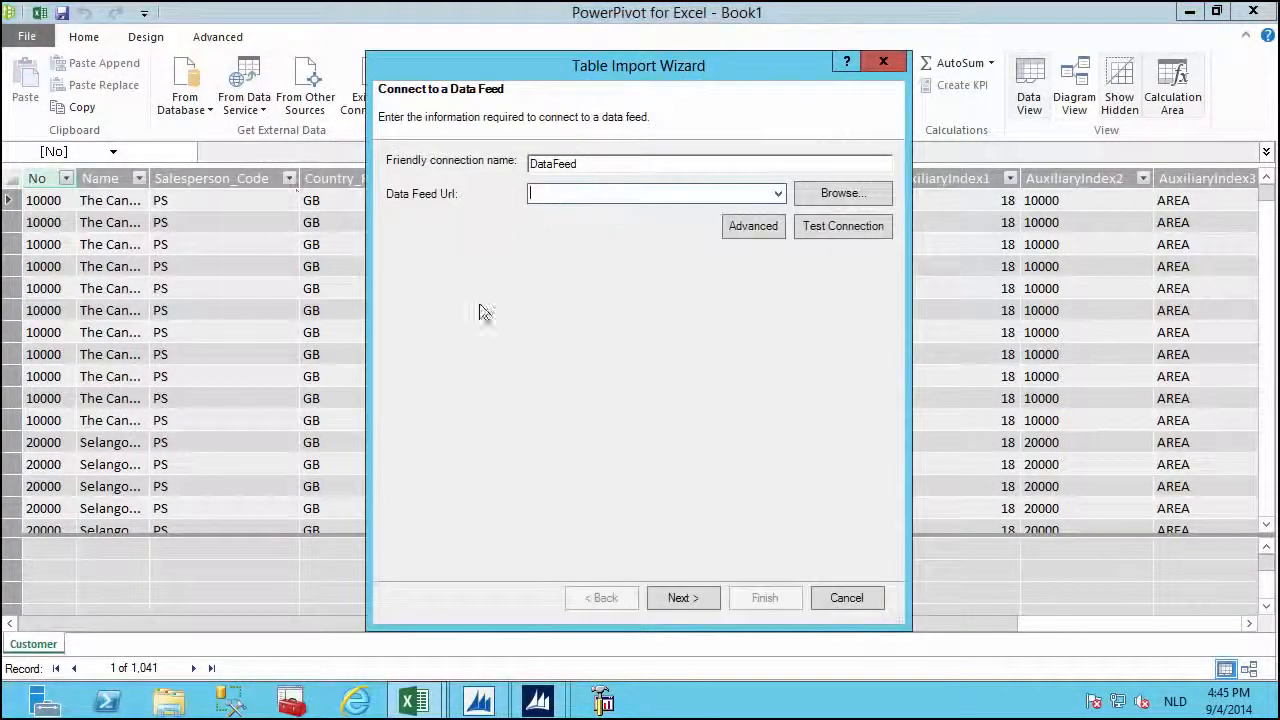
pyautogui.rightClick(586, 191)
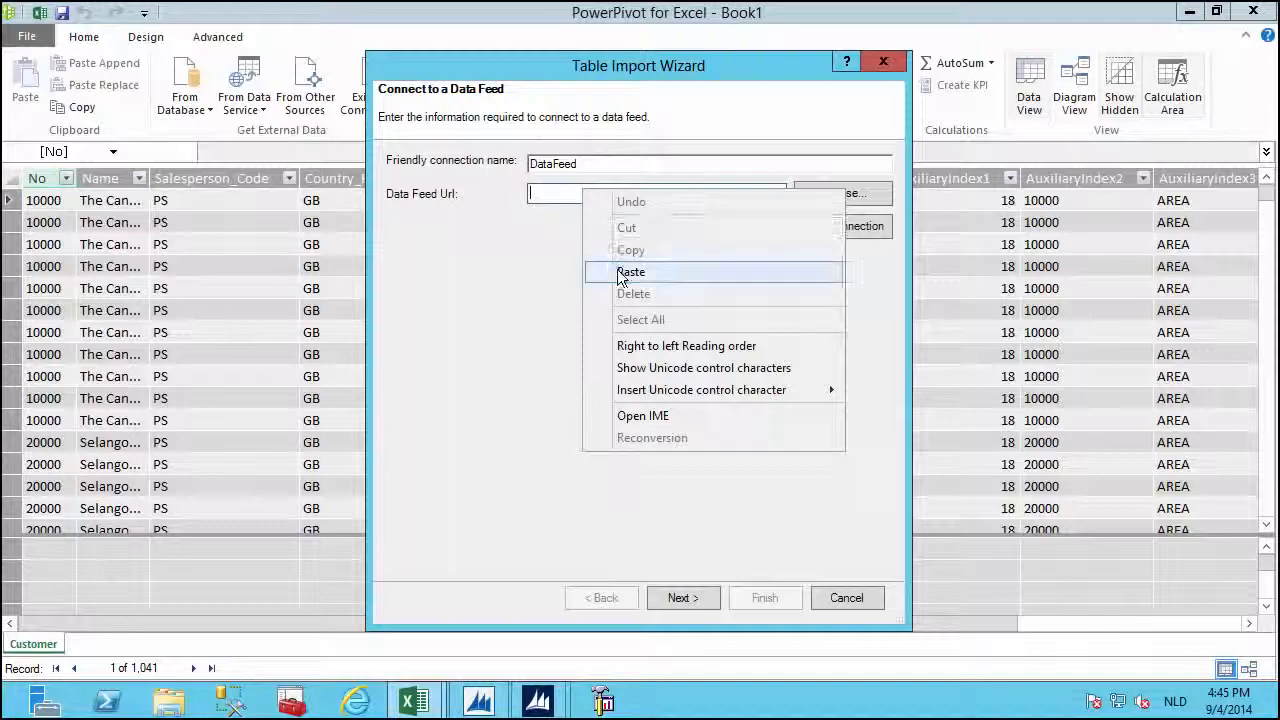
pyautogui.click(620, 275)
pyautogui.click(670, 592)
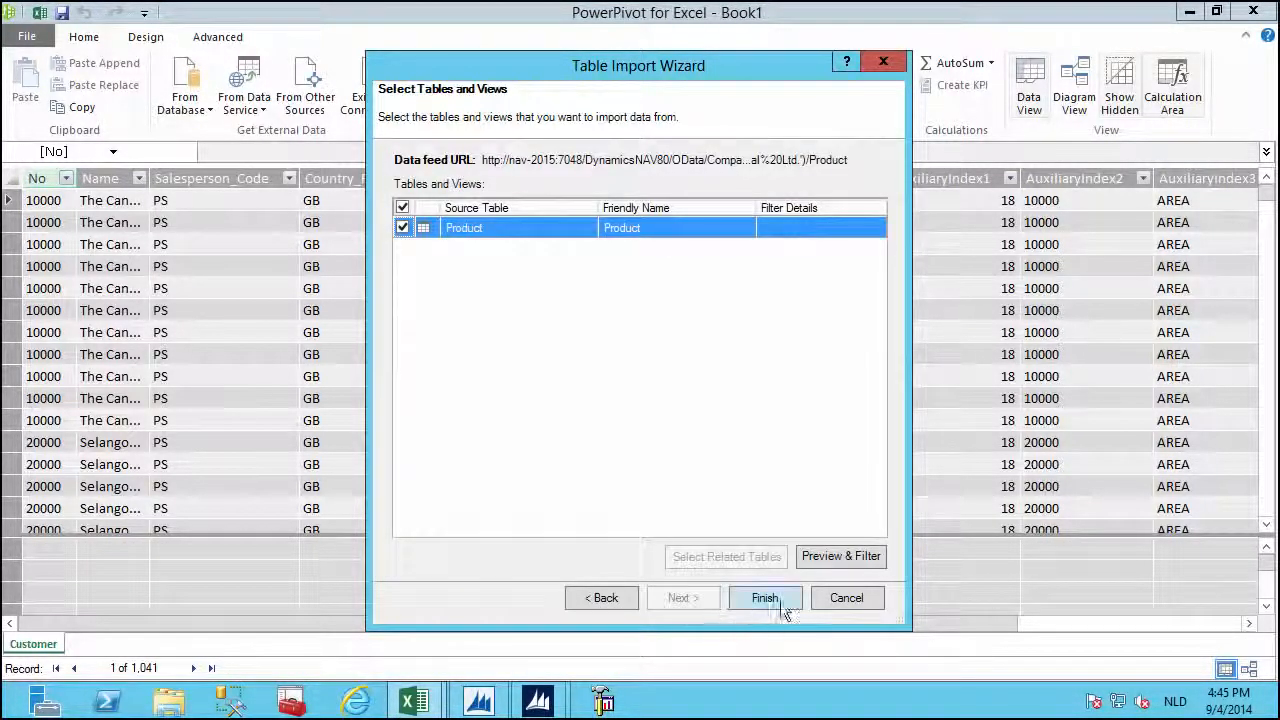
pyautogui.click(777, 592)
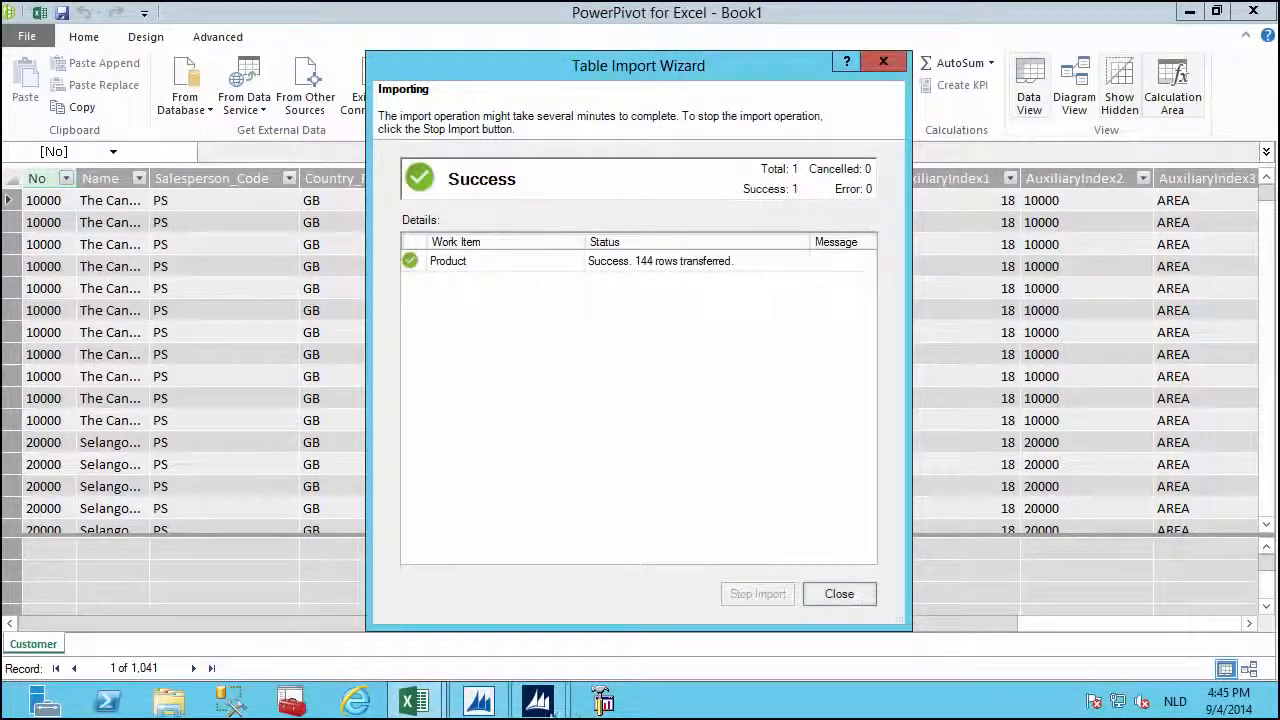
# Copy the SalesInvoiceLine OData URL from NAV and close the Product import wizard.
pyautogui.moveTo(518, 709)
pyautogui.click(600, 633)
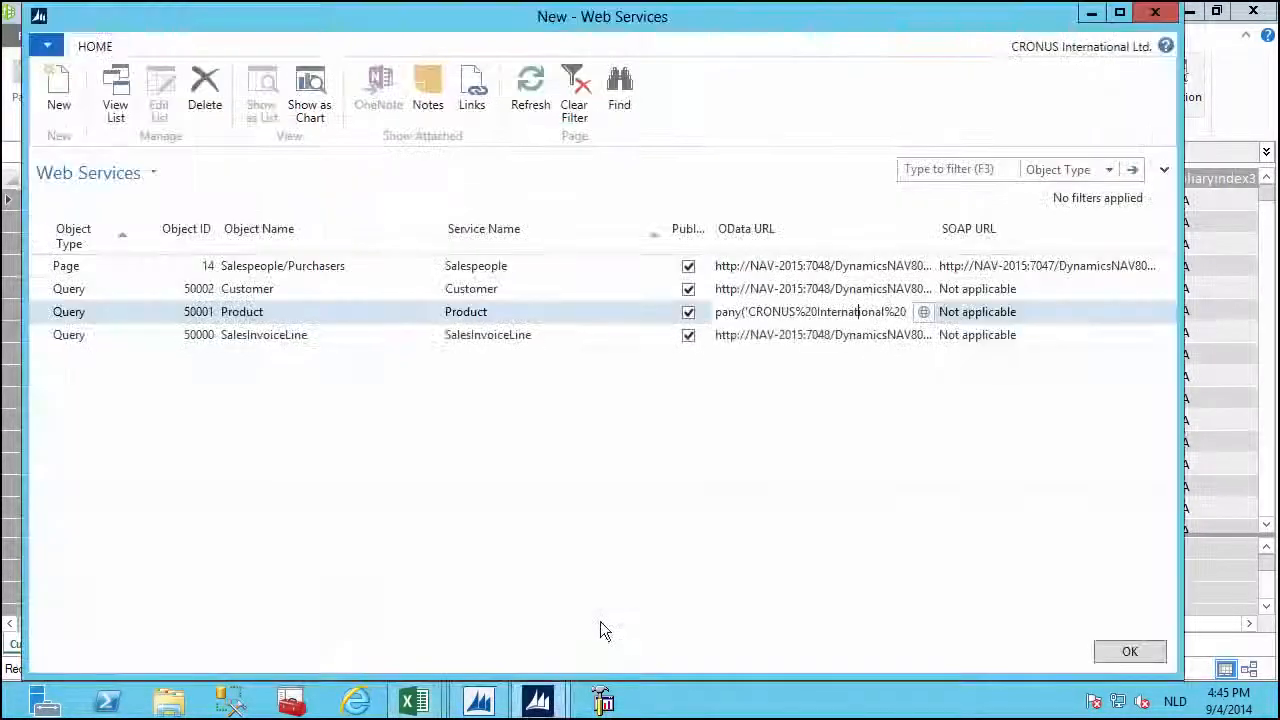
pyautogui.rightClick(754, 338)
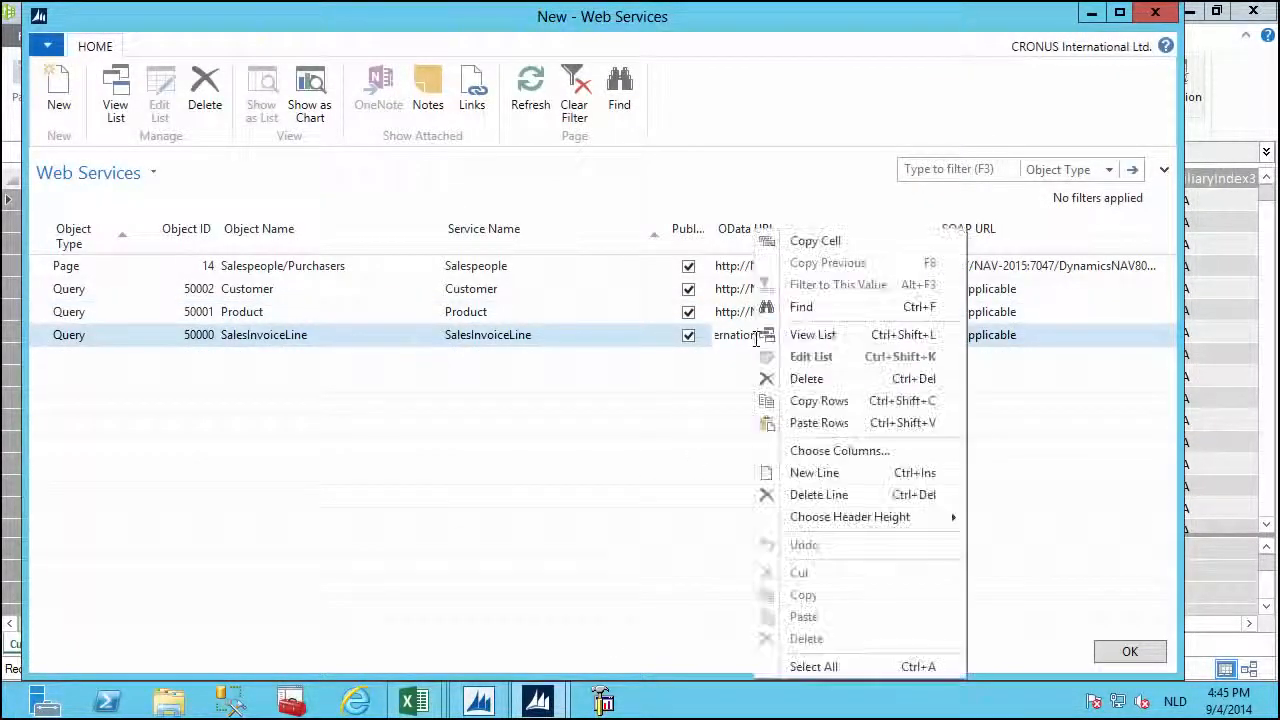
pyautogui.click(805, 243)
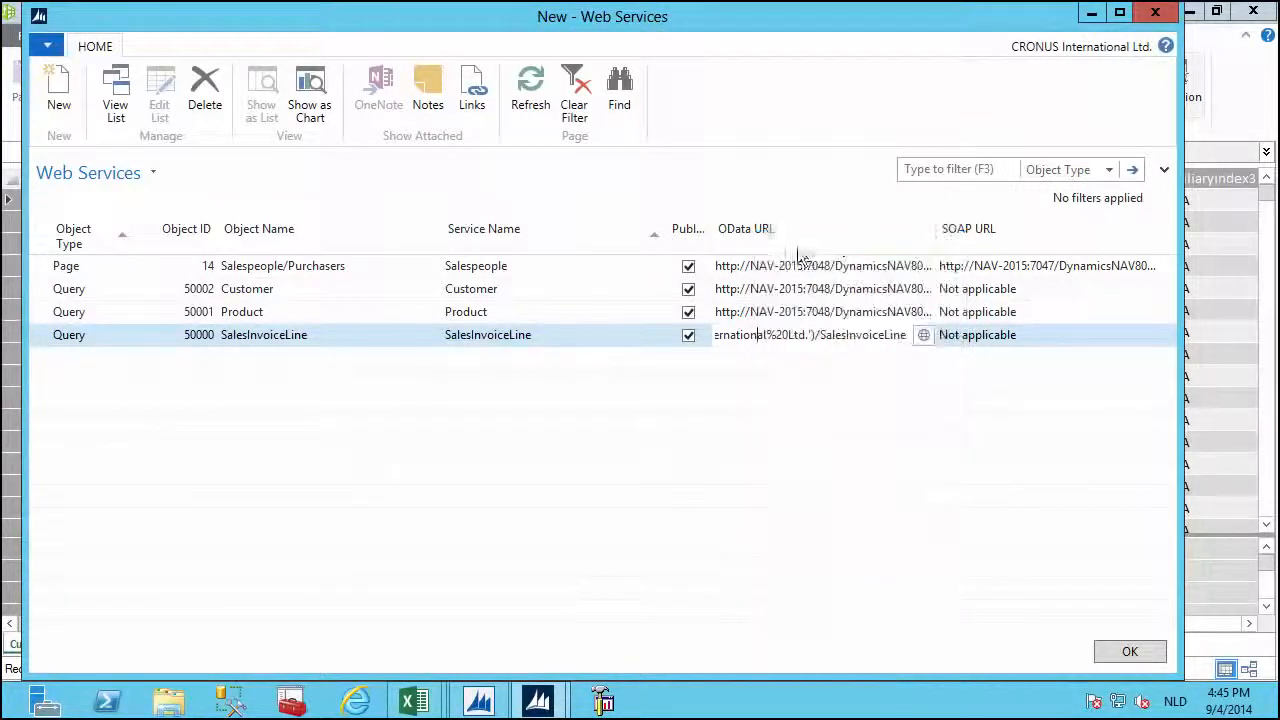
pyautogui.click(1091, 13)
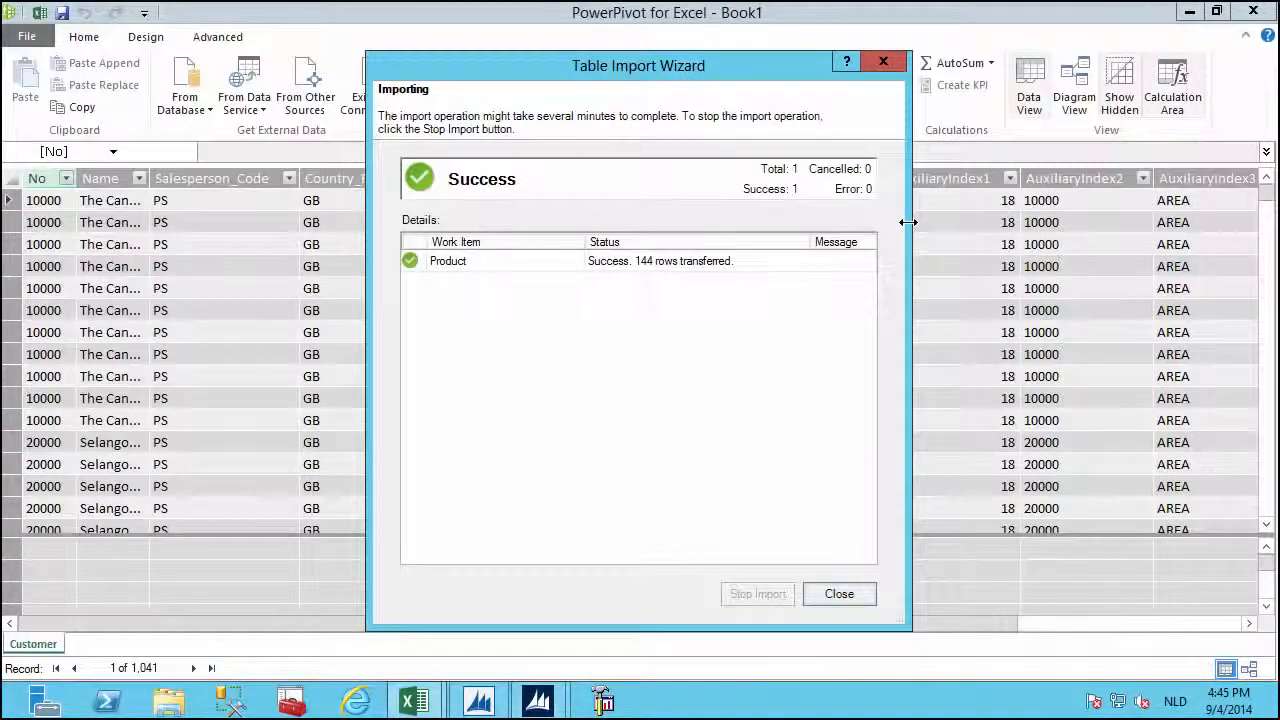
pyautogui.click(837, 593)
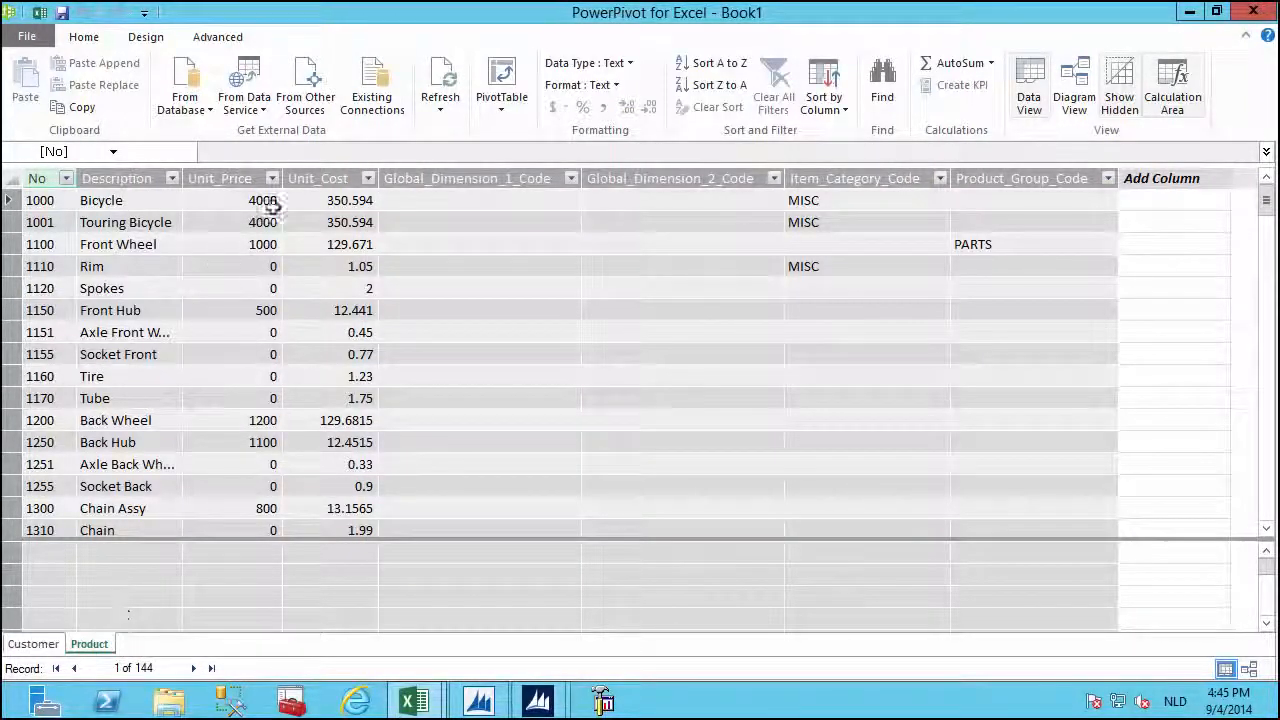
pyautogui.click(261, 108)
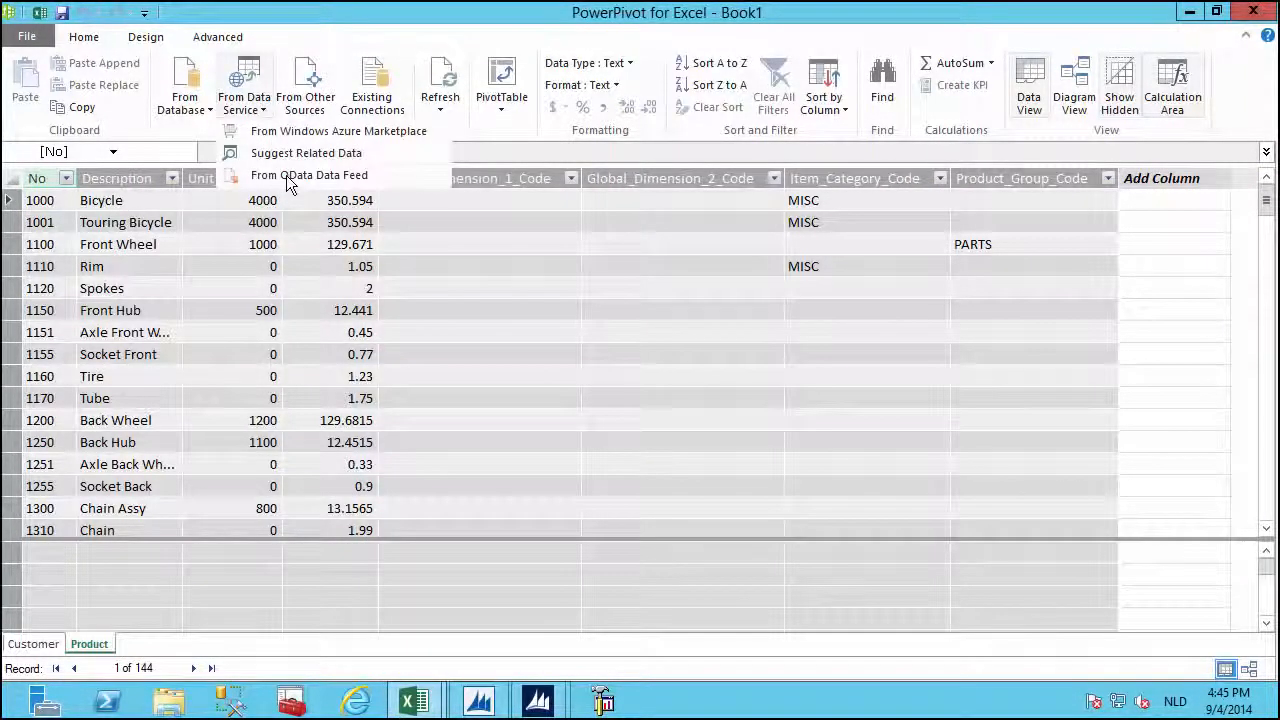
# Import the SalesInvoiceLine table by pasting its OData feed URL.
pyautogui.click(288, 175)
pyautogui.rightClick(567, 196)
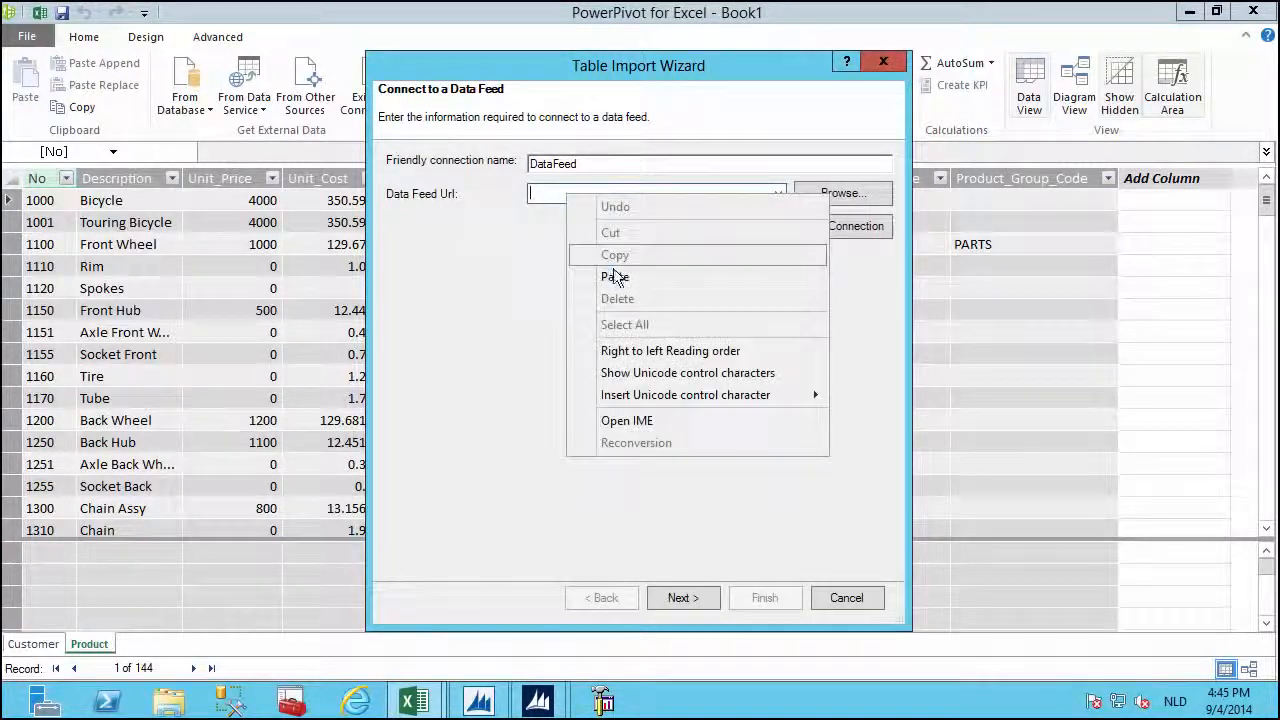
pyautogui.click(614, 276)
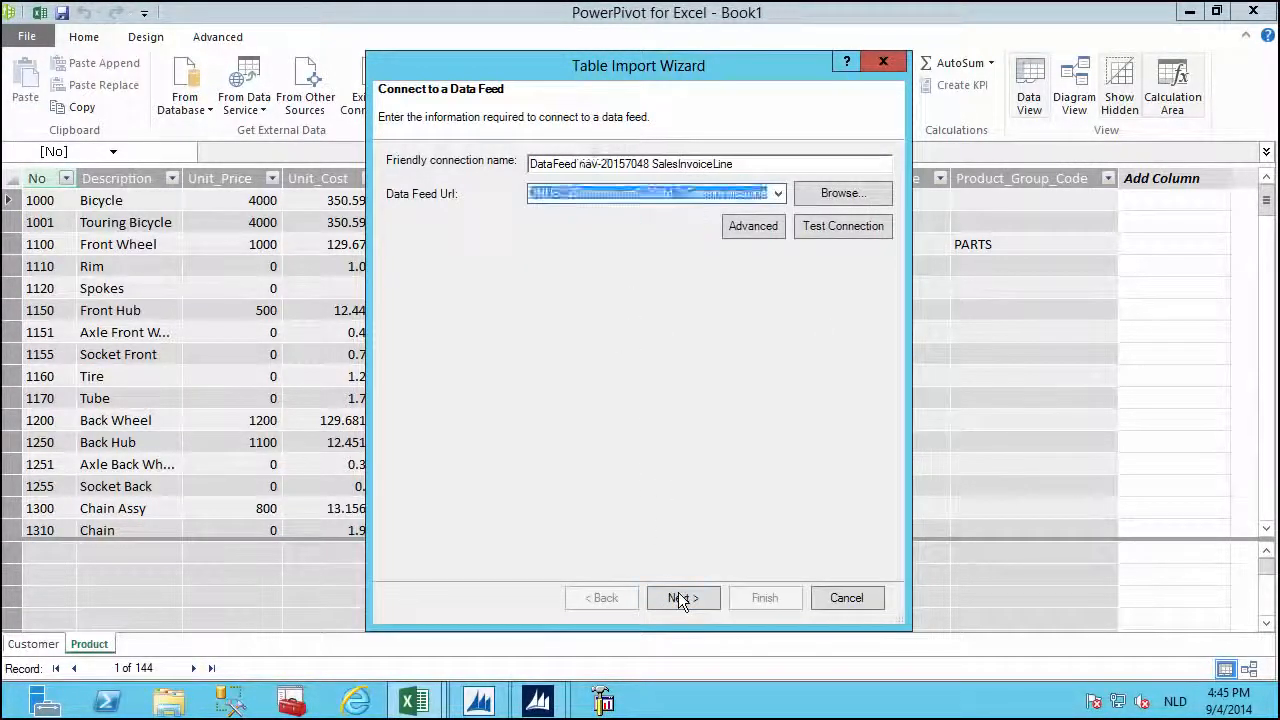
pyautogui.click(680, 597)
pyautogui.click(760, 597)
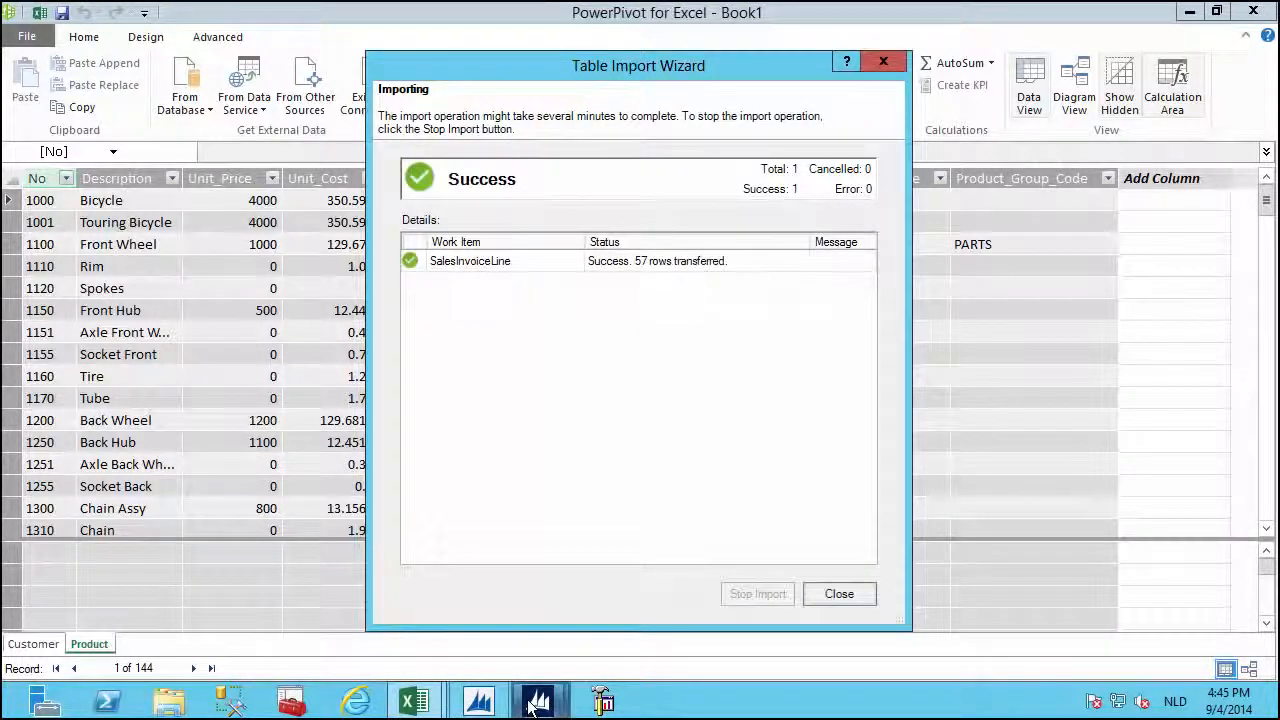
# Copy the Salespeople OData URL from the NAV Web Services list.
pyautogui.moveTo(533, 705)
pyautogui.click(598, 600)
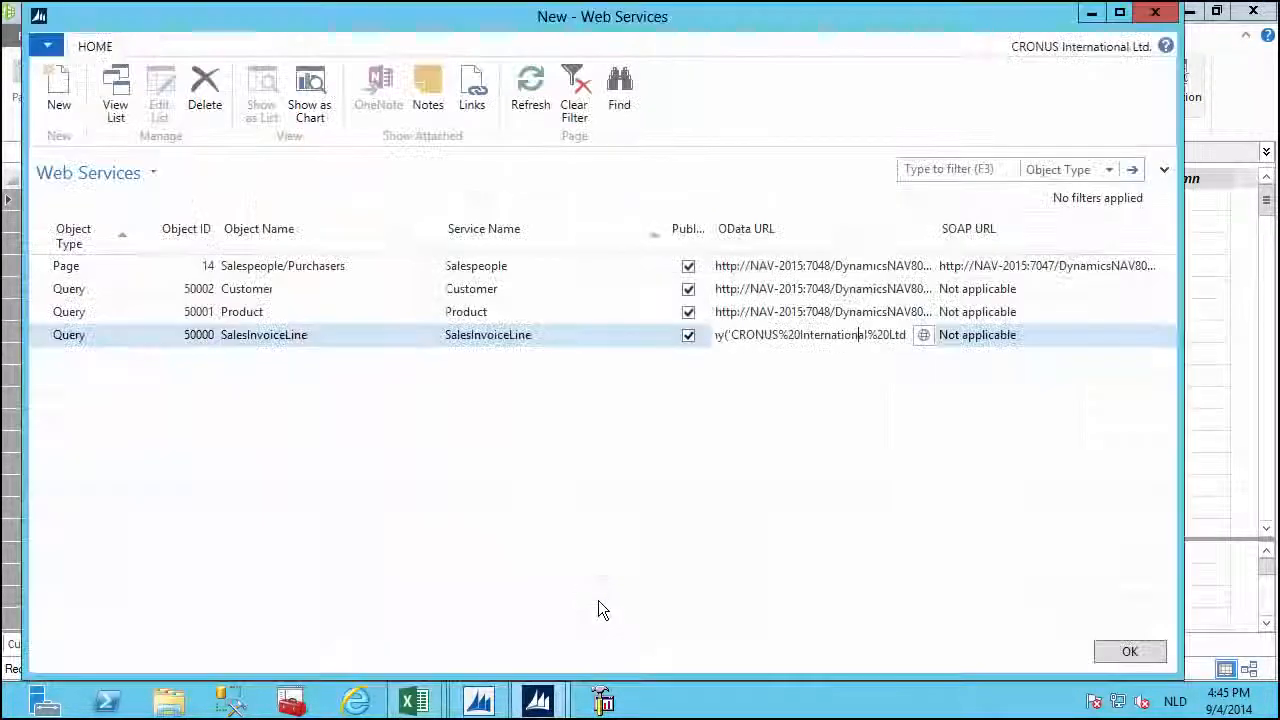
pyautogui.click(758, 268)
pyautogui.rightClick(758, 268)
pyautogui.click(766, 240)
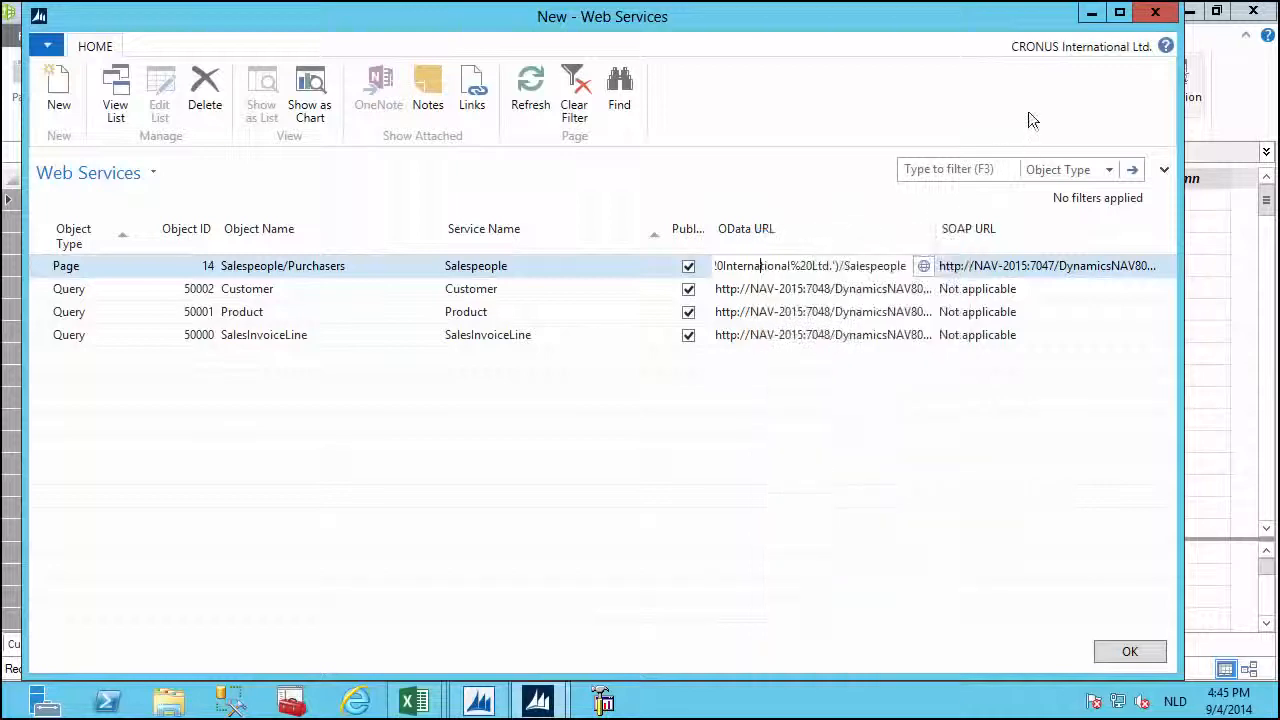
pyautogui.click(1091, 13)
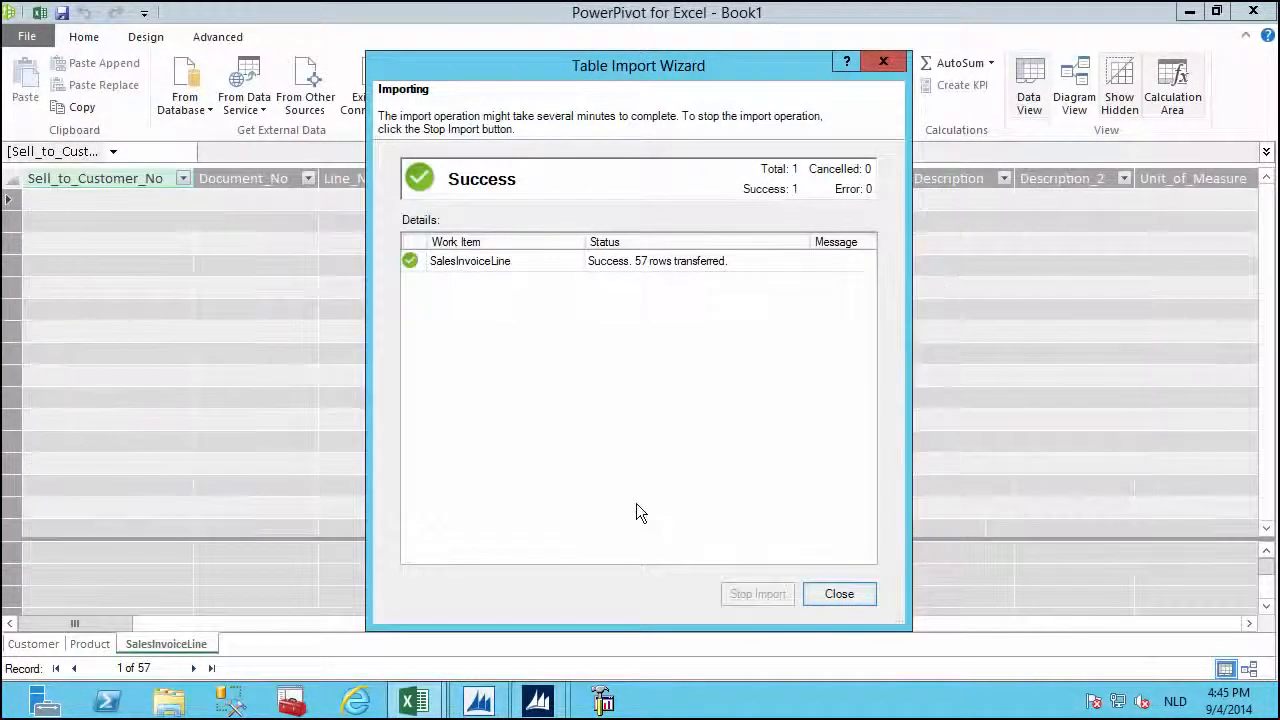
# Import the Salespeople table by pasting its OData feed URL into a new data feed import.
pyautogui.press('Return')
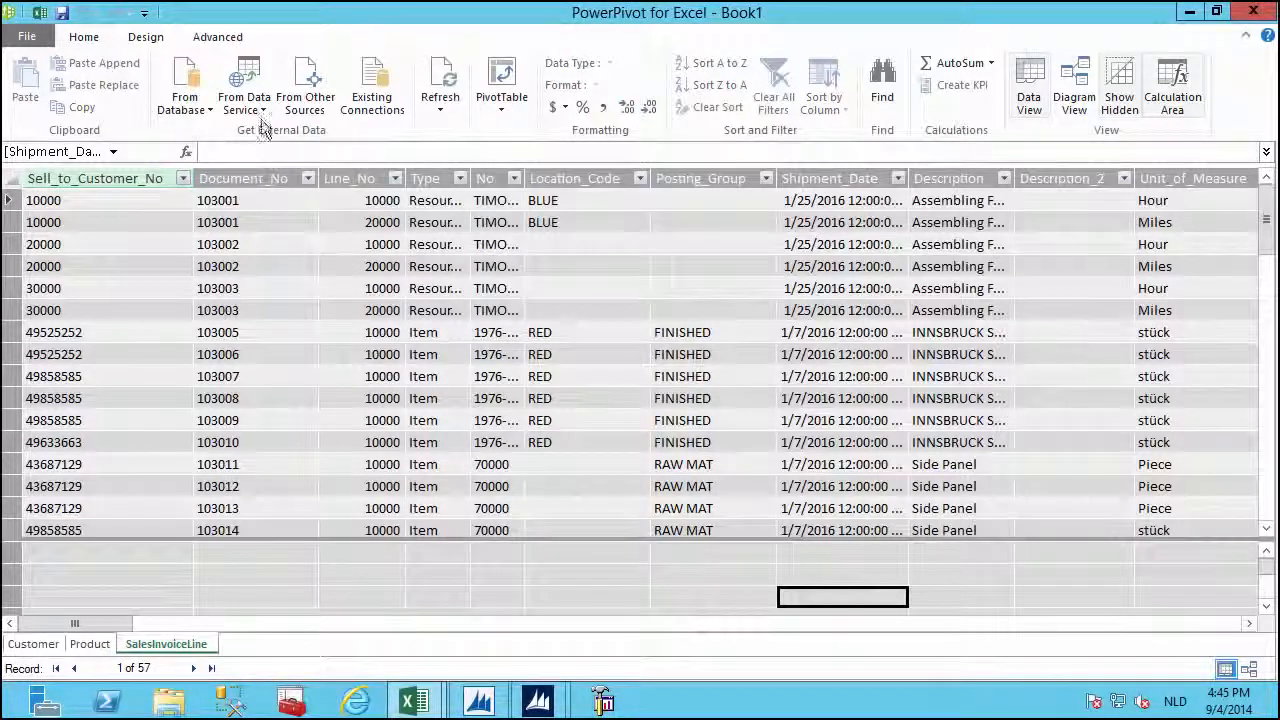
pyautogui.click(262, 110)
pyautogui.click(277, 178)
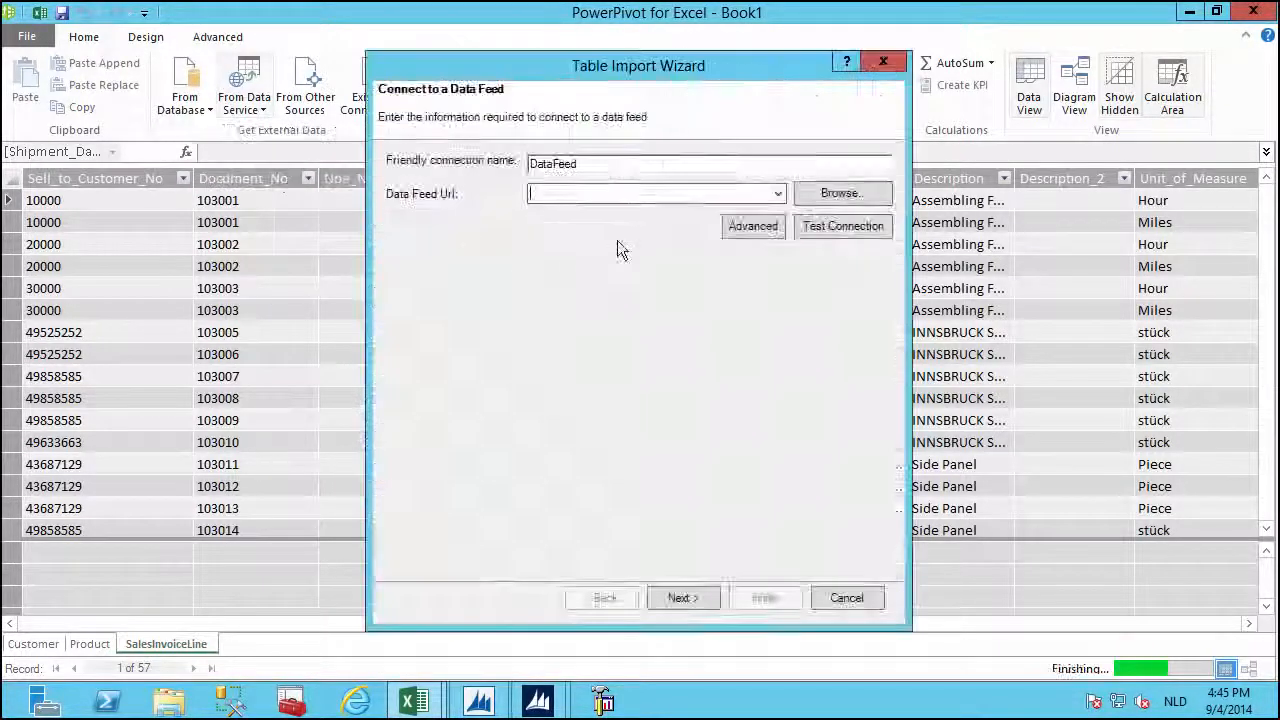
pyautogui.rightClick(645, 193)
pyautogui.click(678, 280)
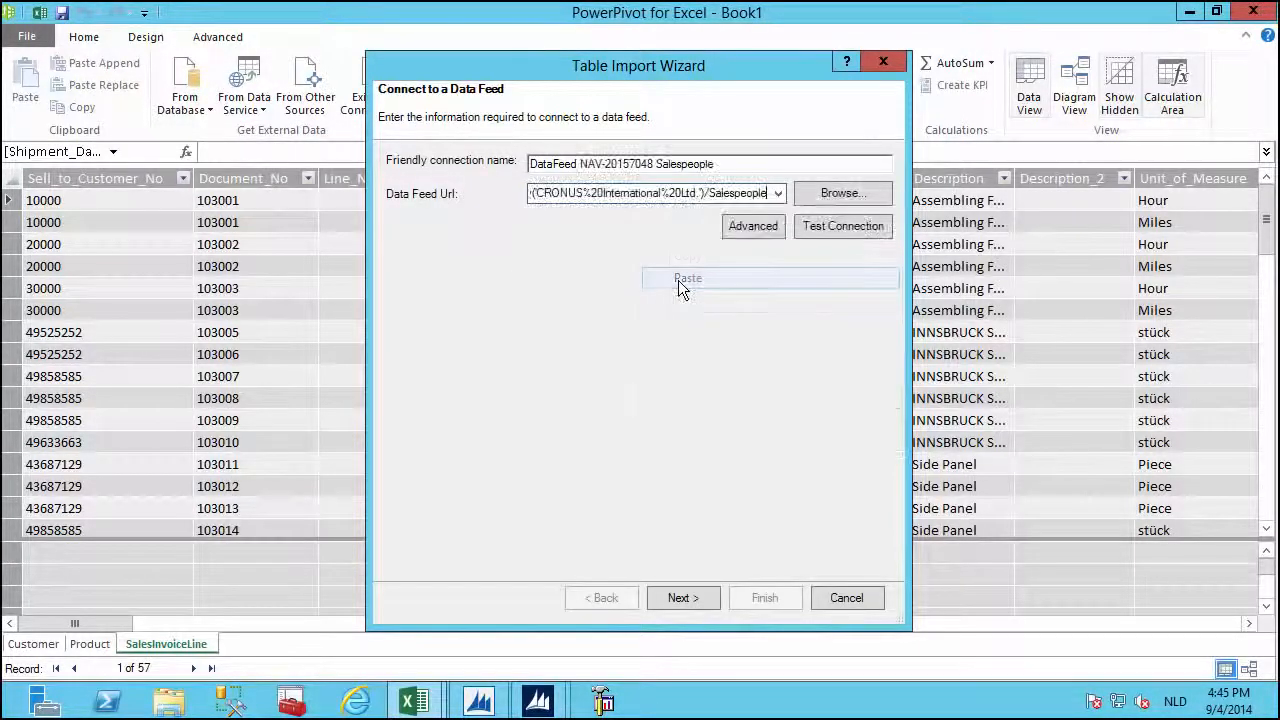
pyautogui.click(683, 597)
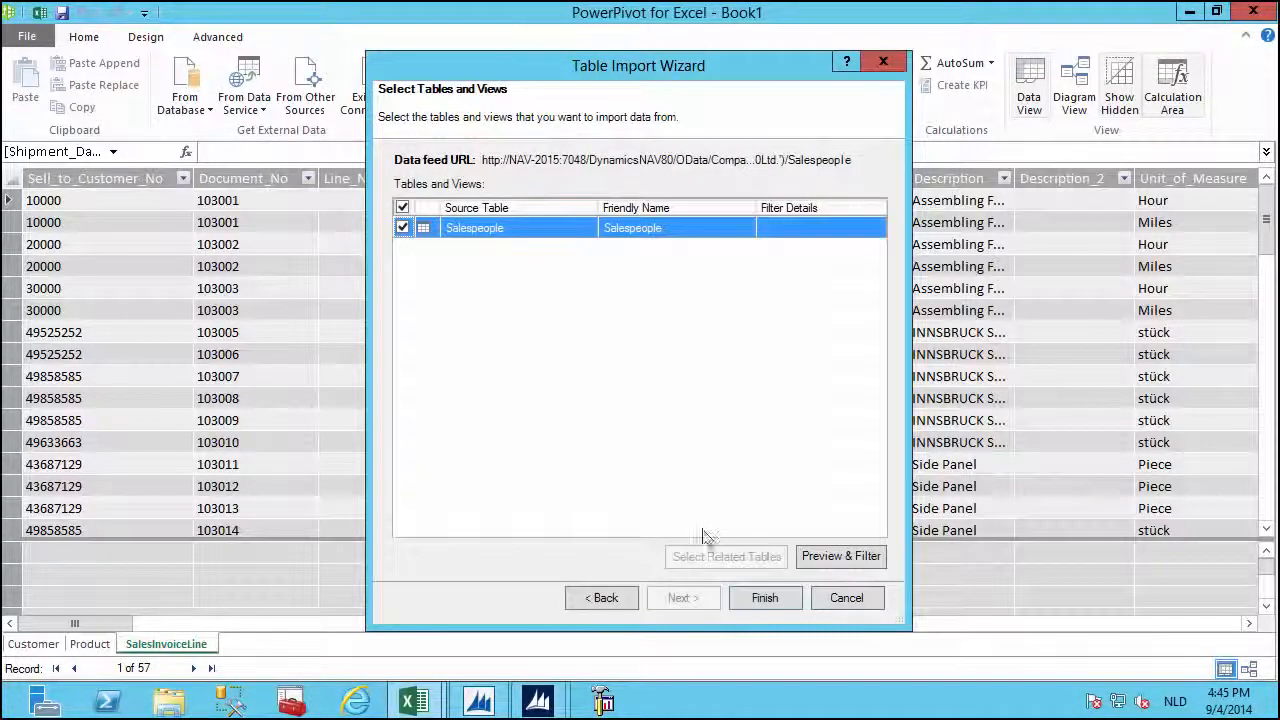
pyautogui.click(766, 597)
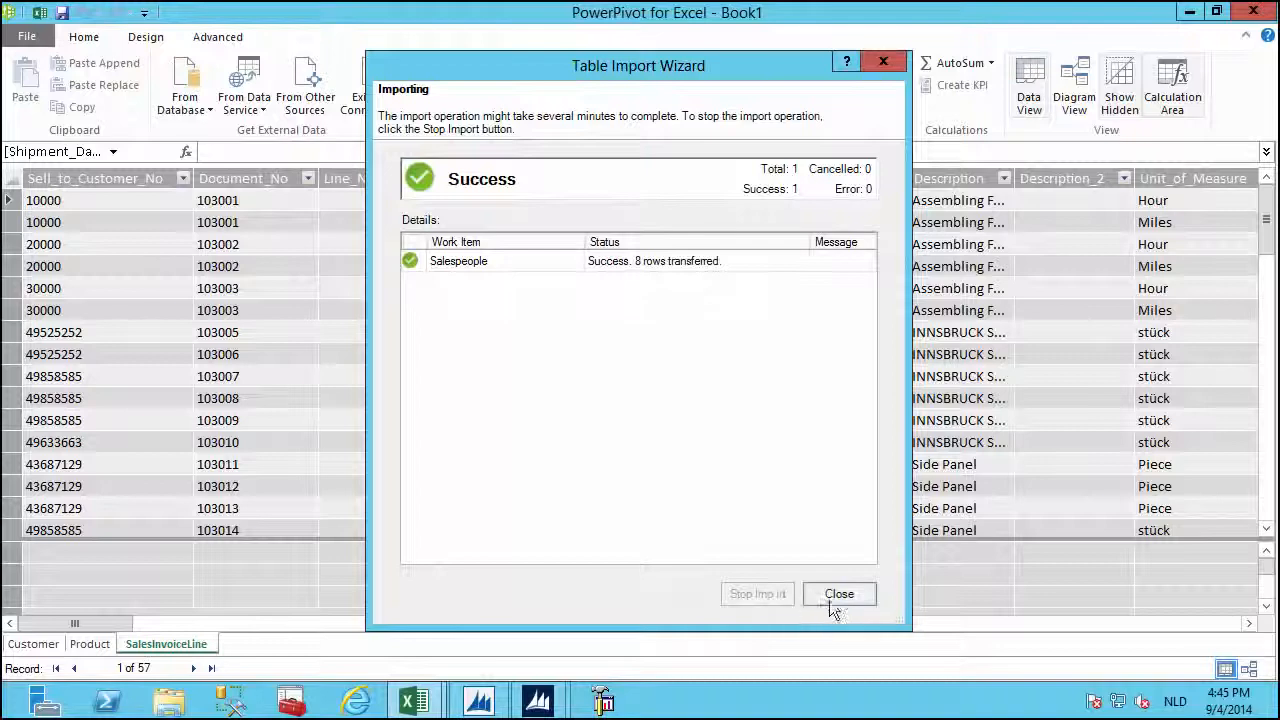
pyautogui.click(836, 596)
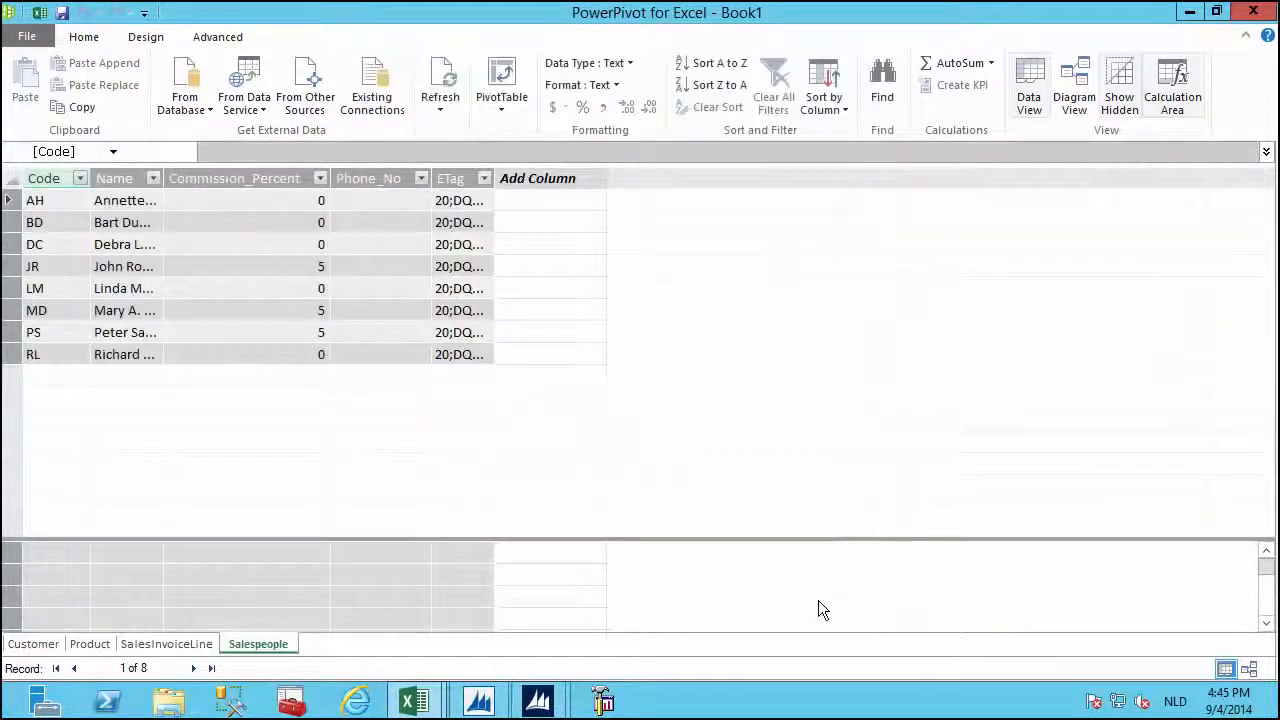
# Browse the Product, SalesInvoiceLine and Salespeople tables, ending on SalesInvoiceLine.
pyautogui.click(88, 644)
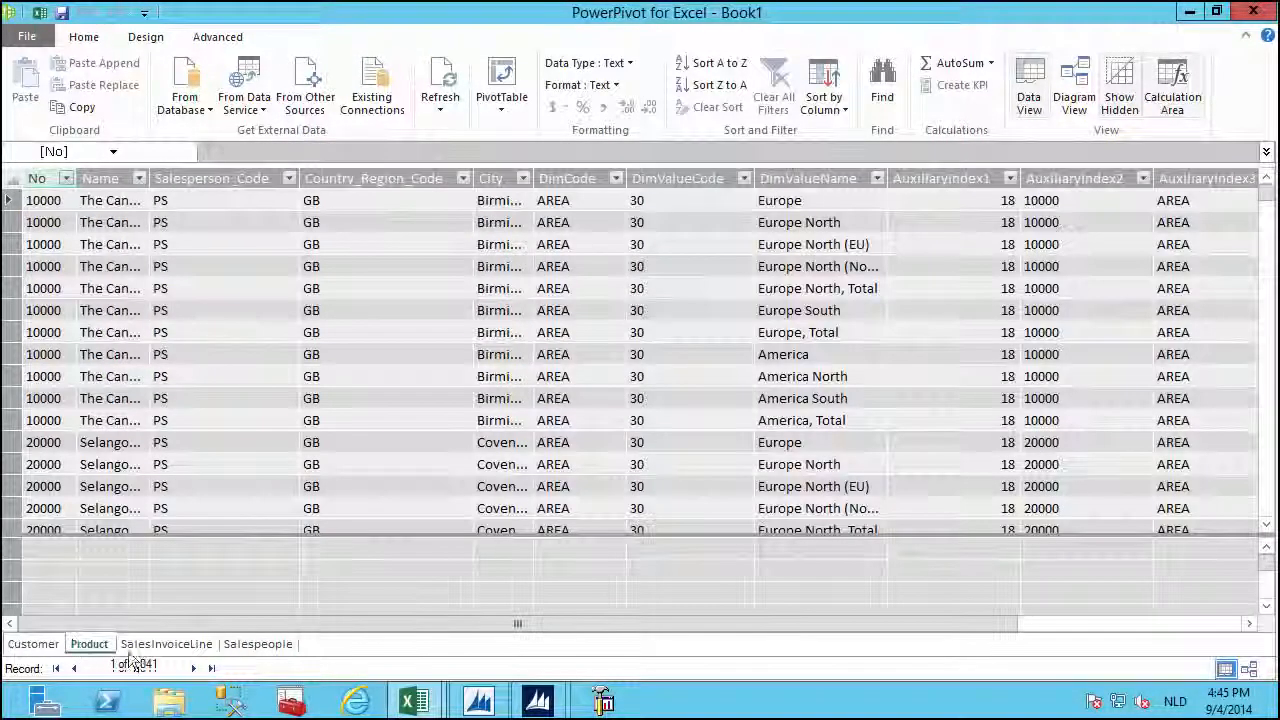
pyautogui.click(165, 648)
pyautogui.click(255, 645)
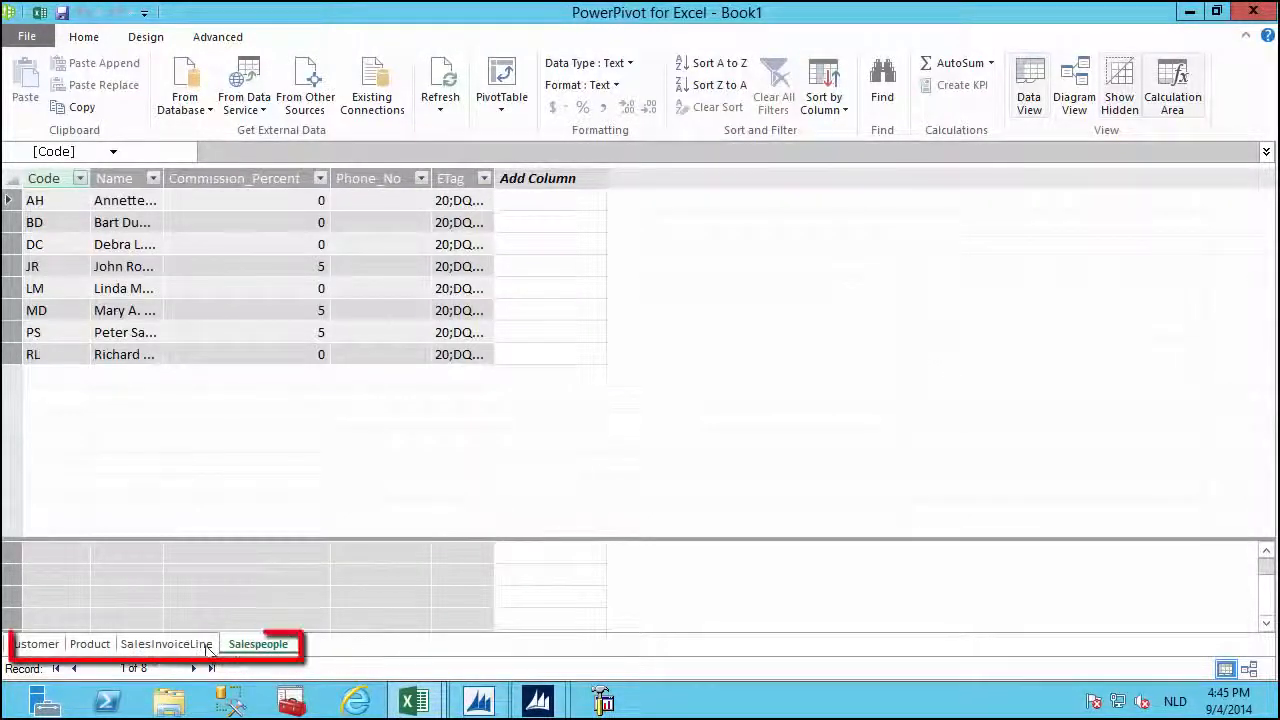
pyautogui.click(166, 645)
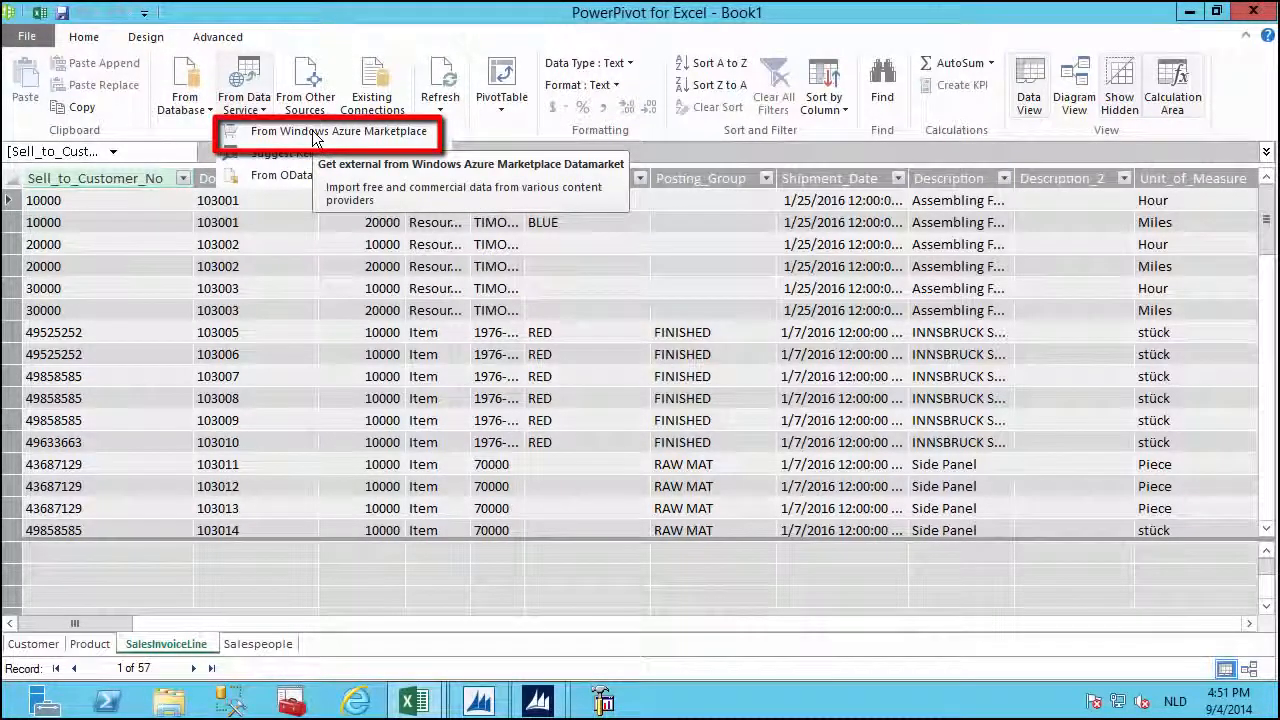
# Open the Windows Azure Marketplace catalog and filter it to free data only.
pyautogui.click(313, 138)
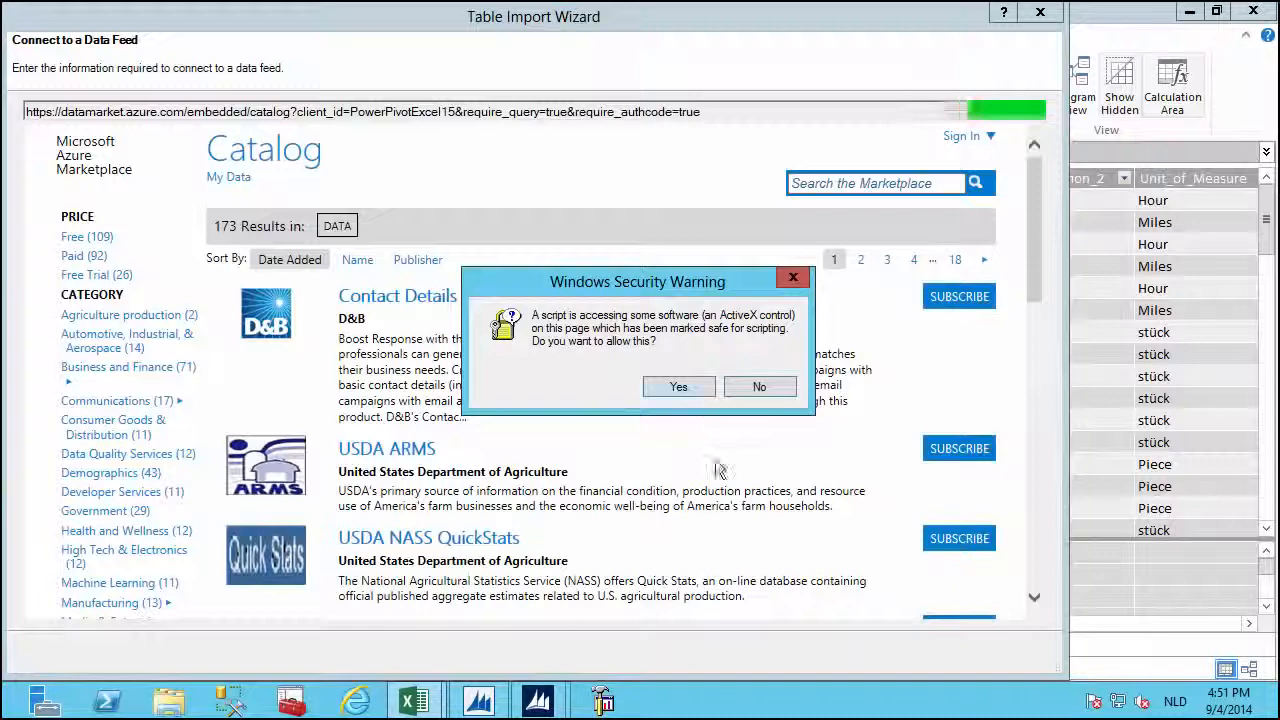
pyautogui.click(694, 388)
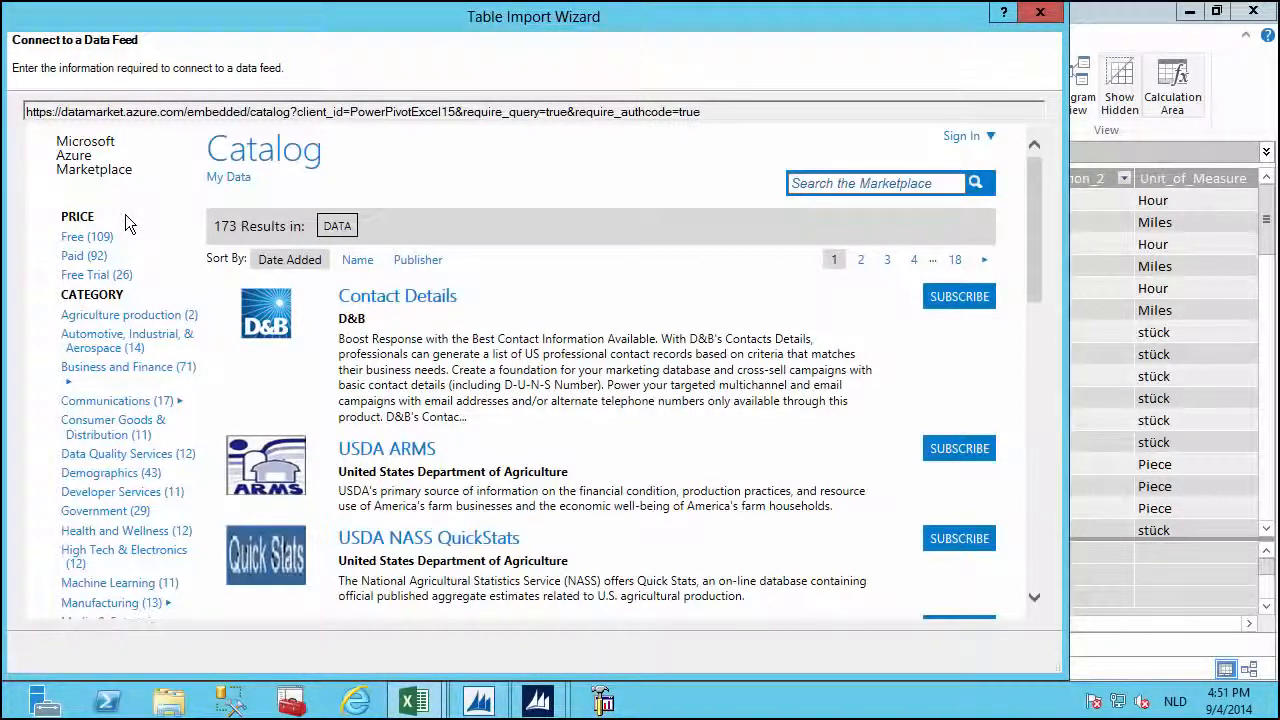
pyautogui.click(101, 239)
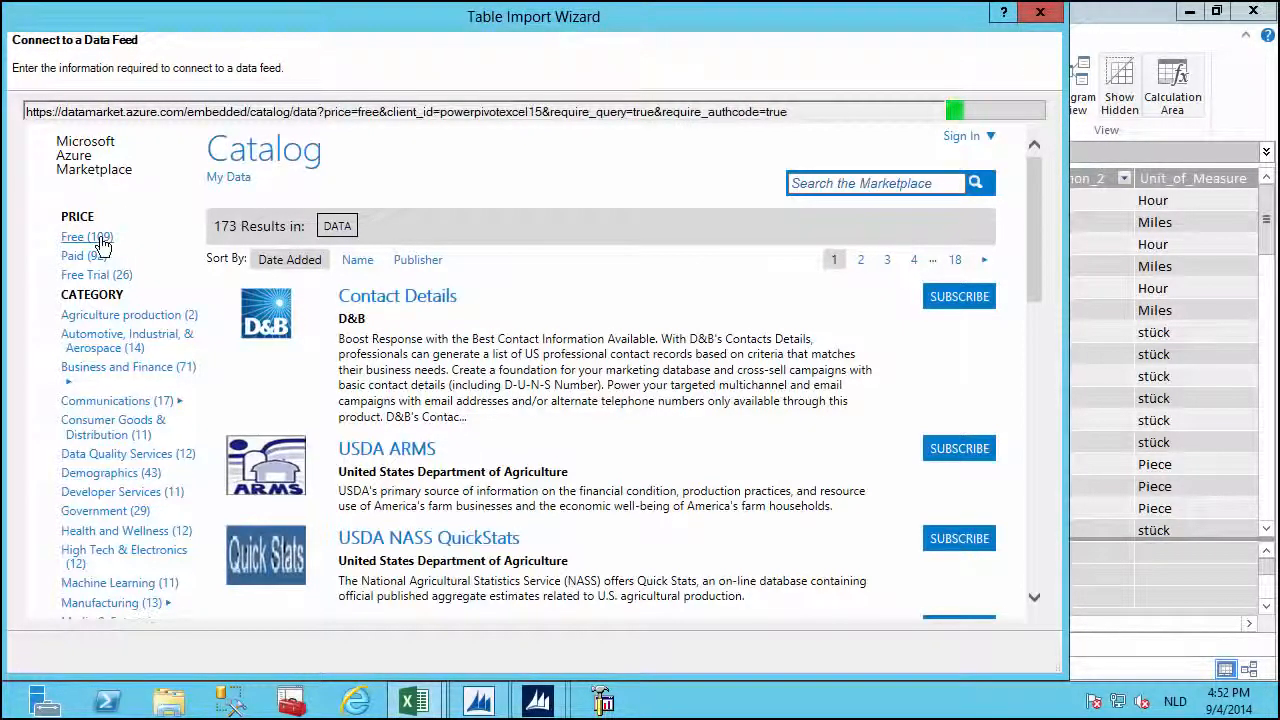
pyautogui.click(688, 390)
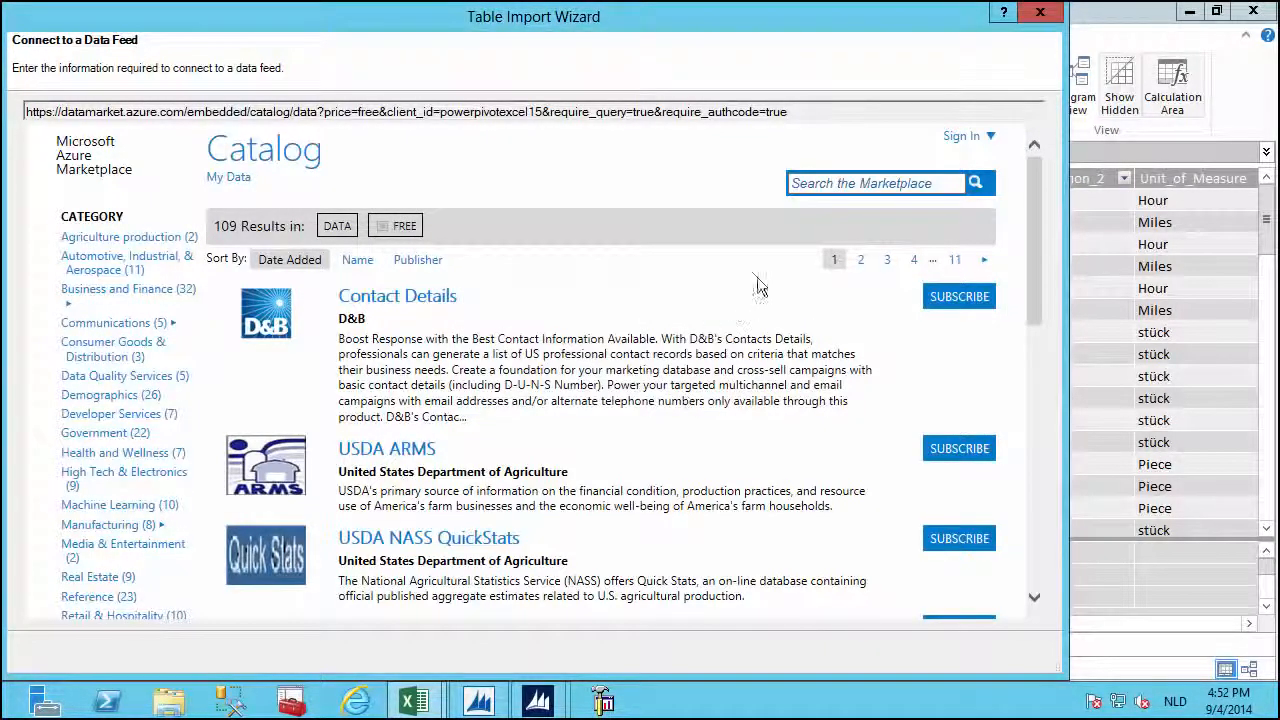
# Search the marketplace for 'date' and subscribe to dotLogic's Power Data offer.
pyautogui.click(810, 182)
pyautogui.write('date')
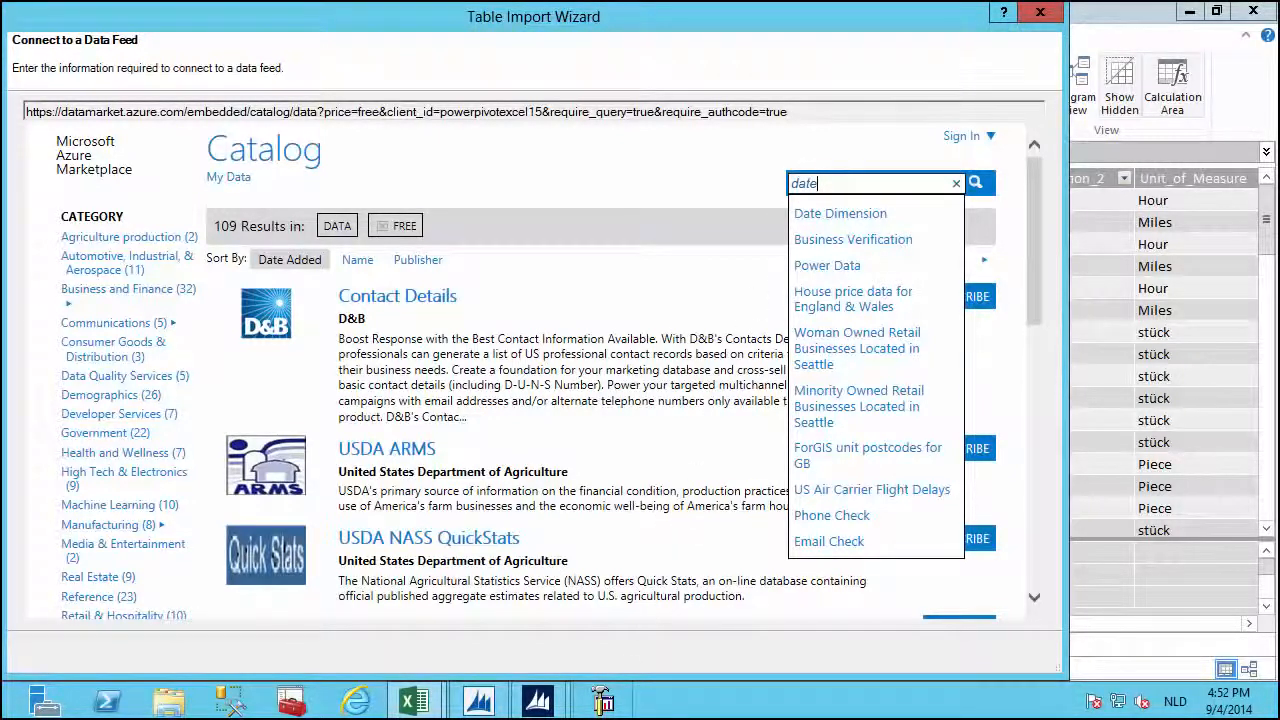
pyautogui.press('Return')
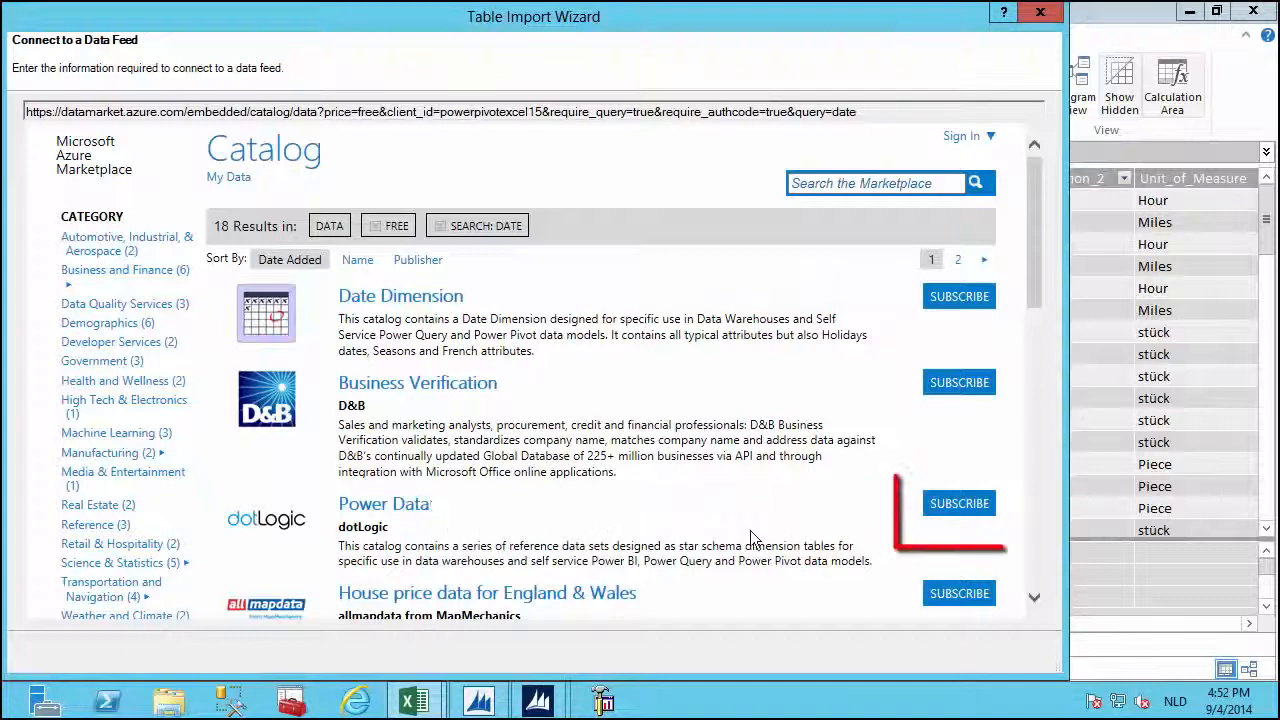
pyautogui.click(959, 503)
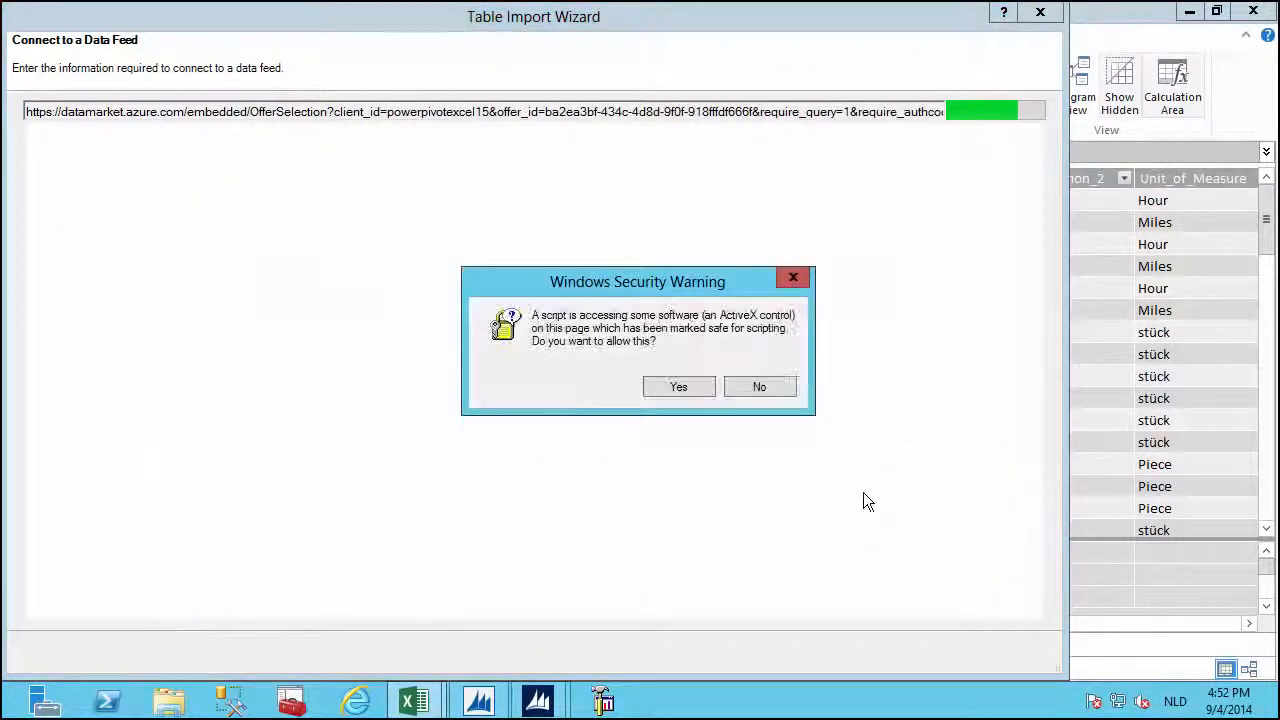
# Allow the offer page's script and sign in with the Microsoft account e-mail and password.
pyautogui.click(689, 384)
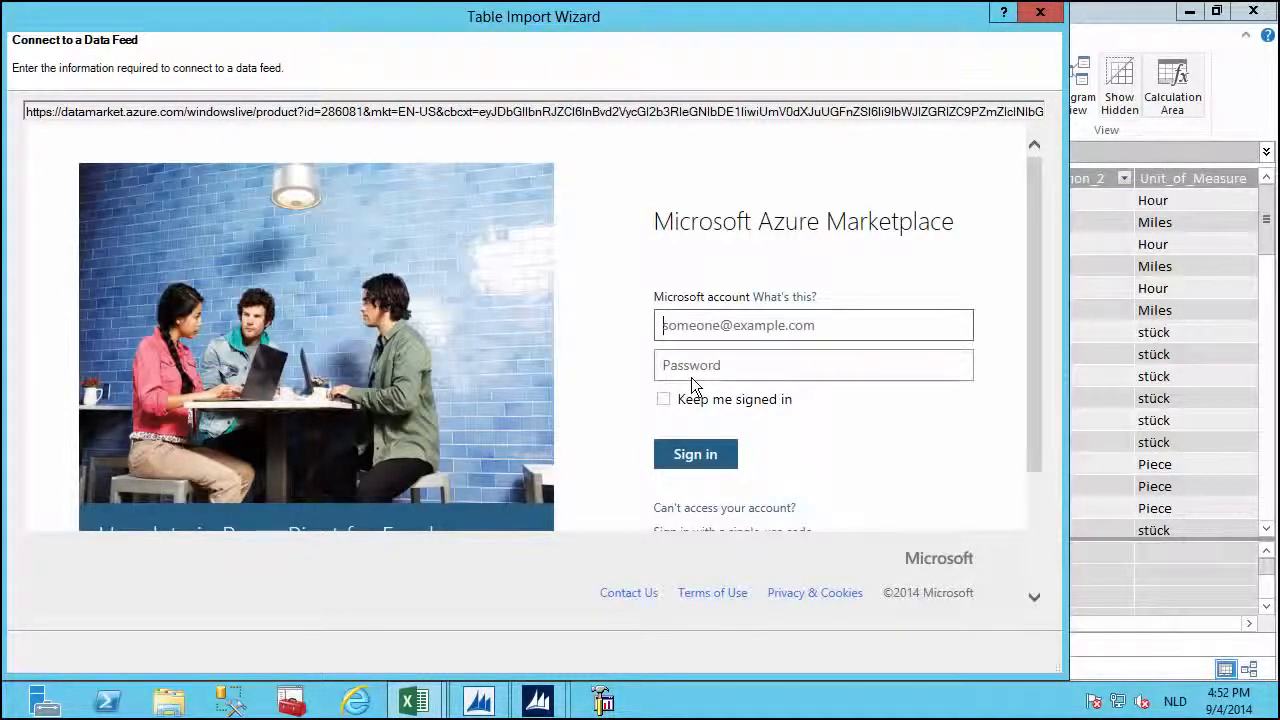
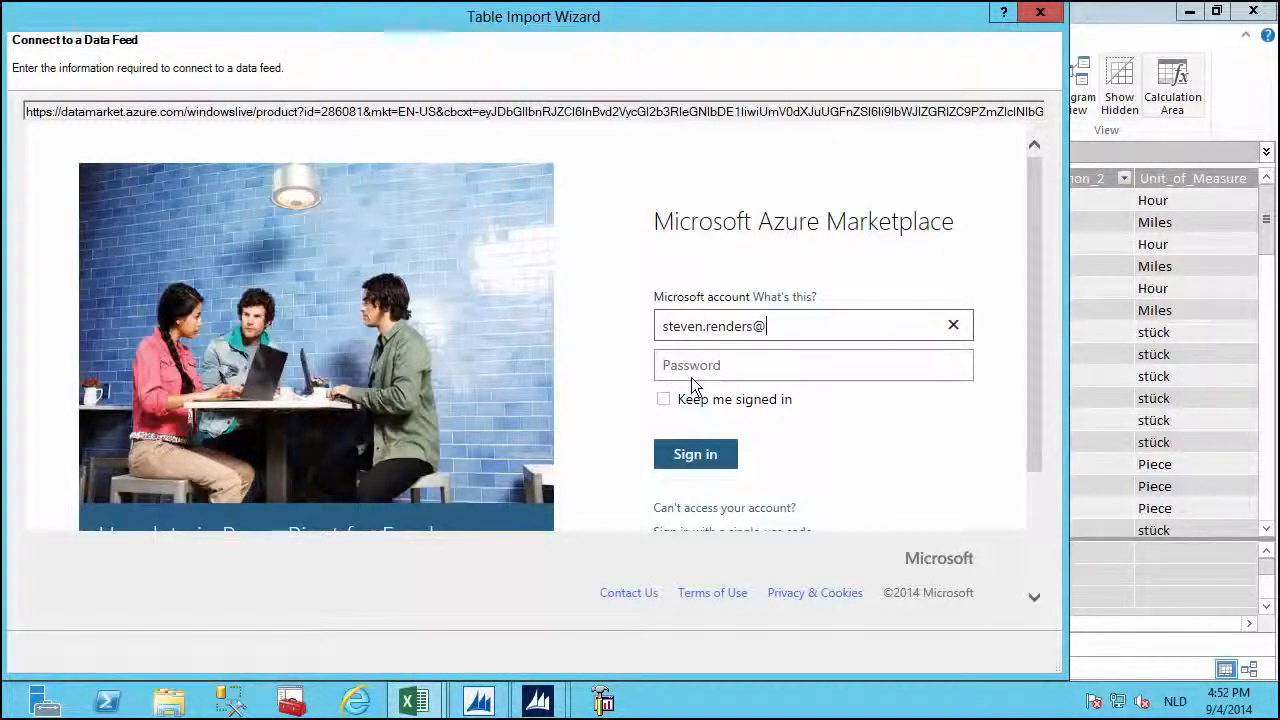
pyautogui.press('Tab')
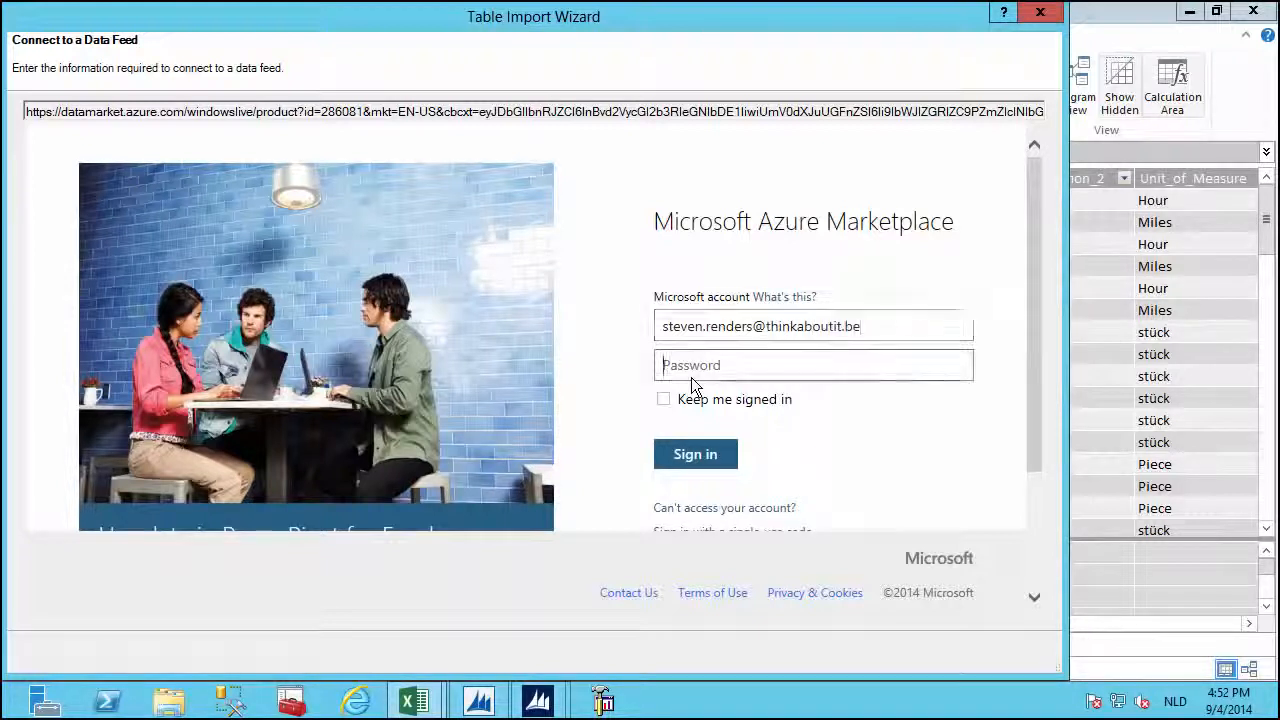
pyautogui.write('••••••••••')
pyautogui.press('Return')
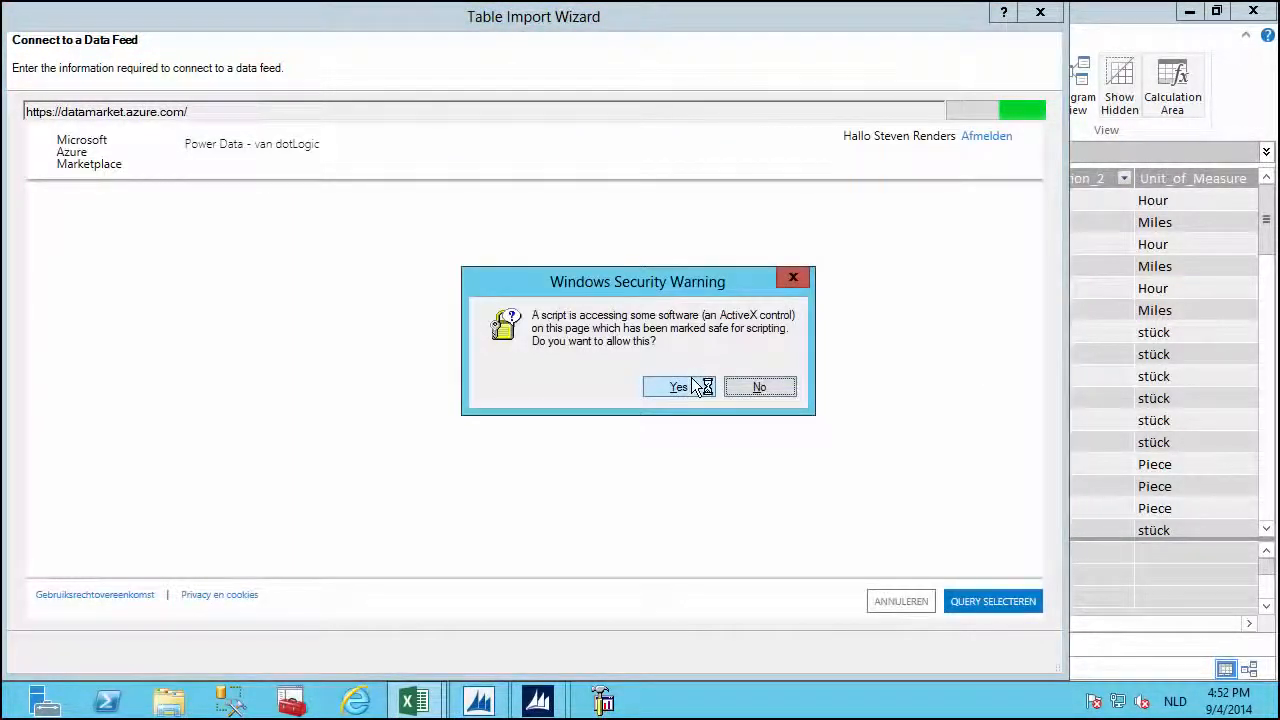
# Exclude the Time dataset so the Power Data query selects only Date.
pyautogui.click(680, 387)
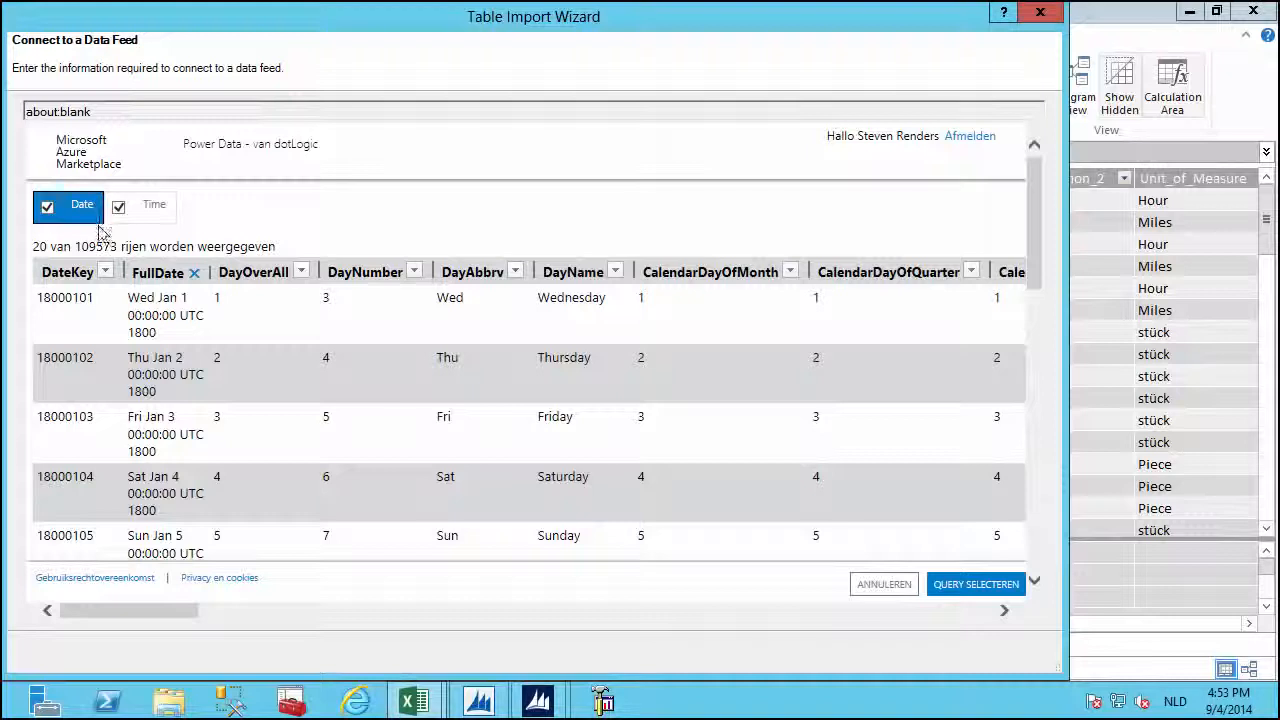
pyautogui.click(157, 218)
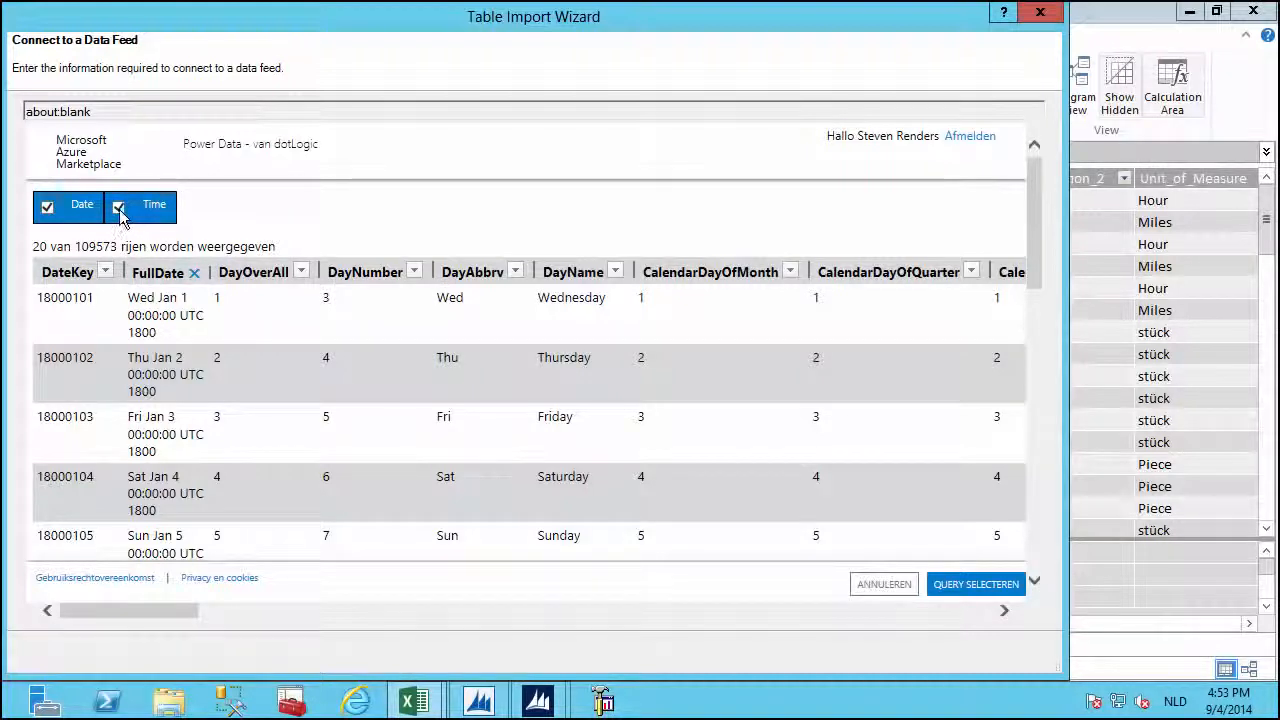
pyautogui.click(120, 213)
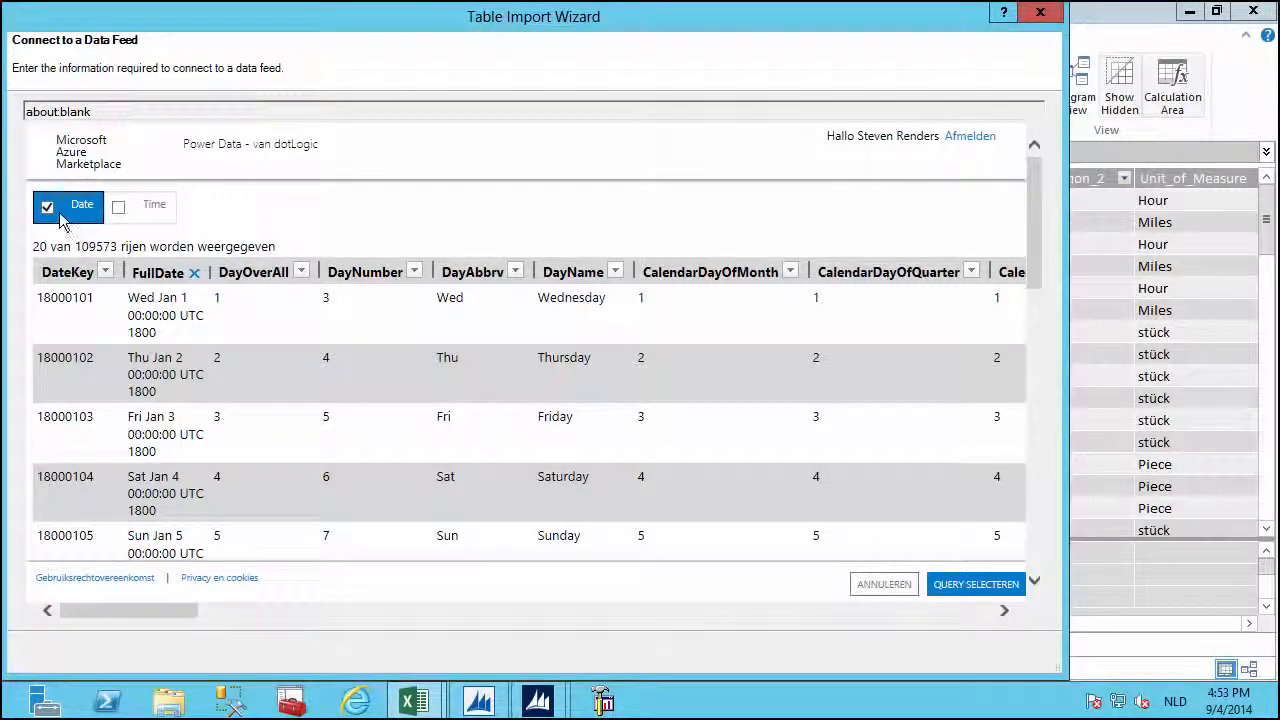
pyautogui.click(966, 588)
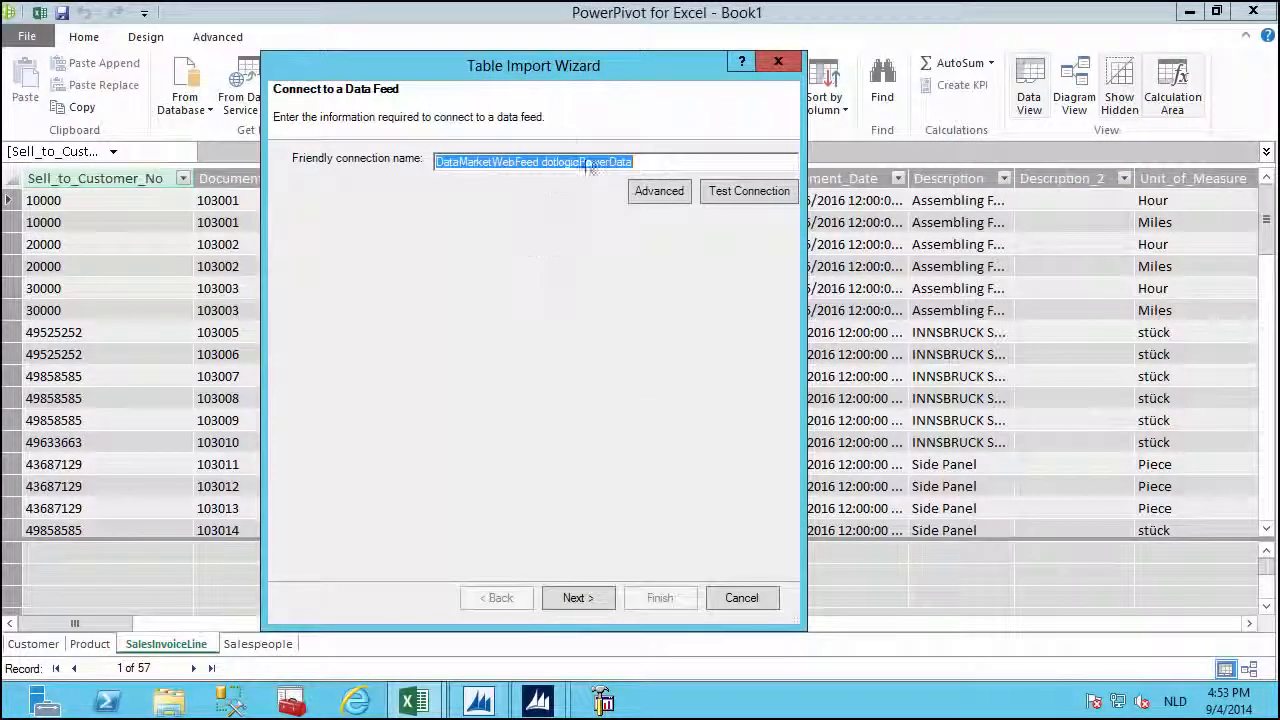
# Import the Date table (109,573 rows) from the Power Data feed and close the wizard.
pyautogui.click(583, 597)
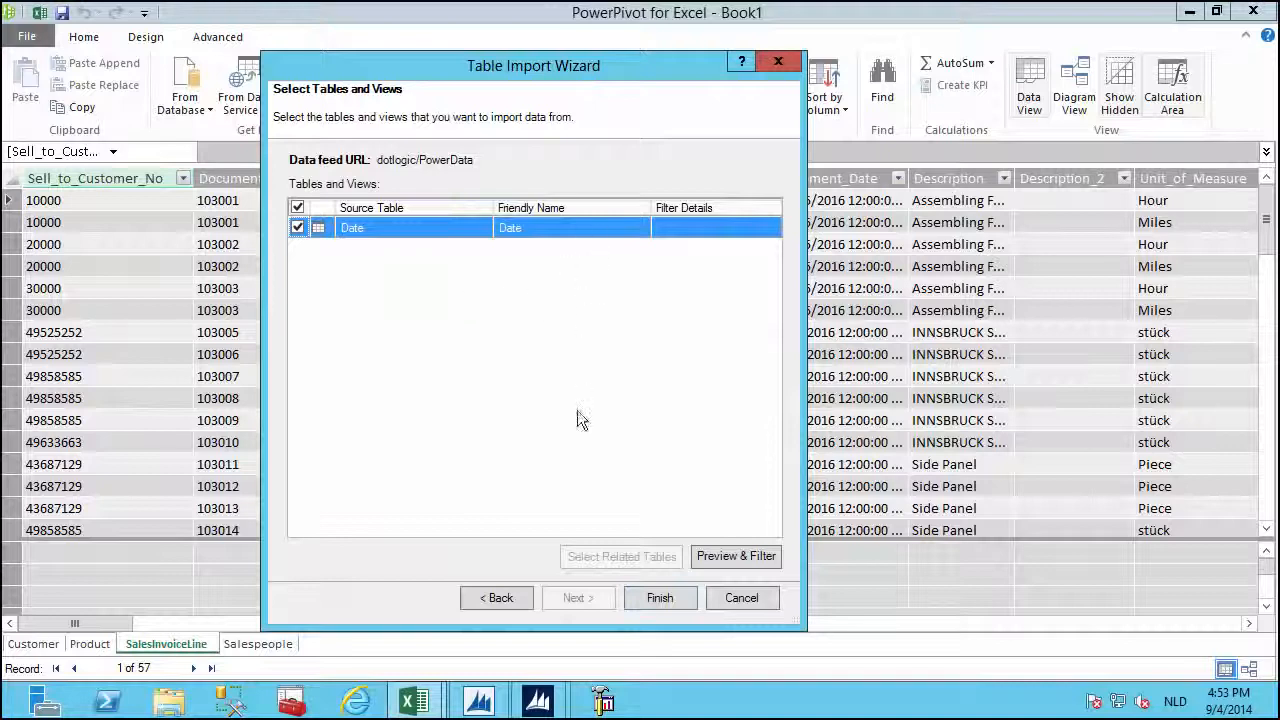
pyautogui.click(641, 600)
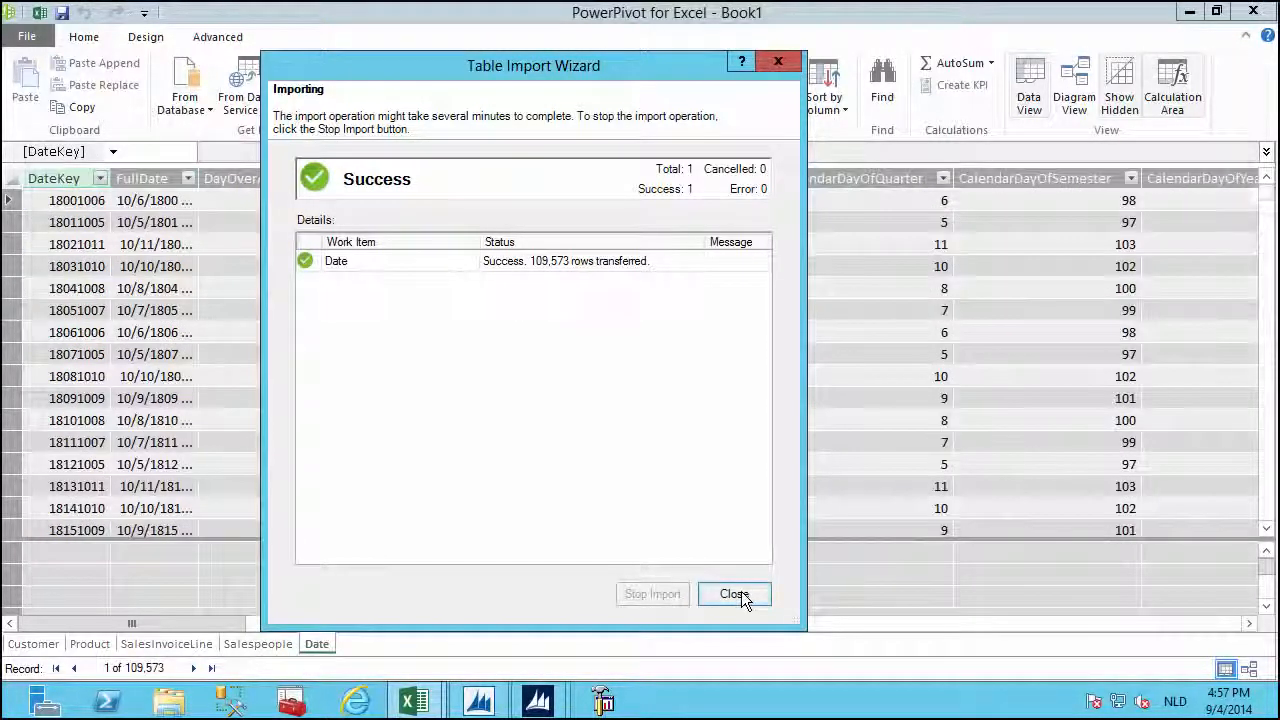
pyautogui.click(738, 594)
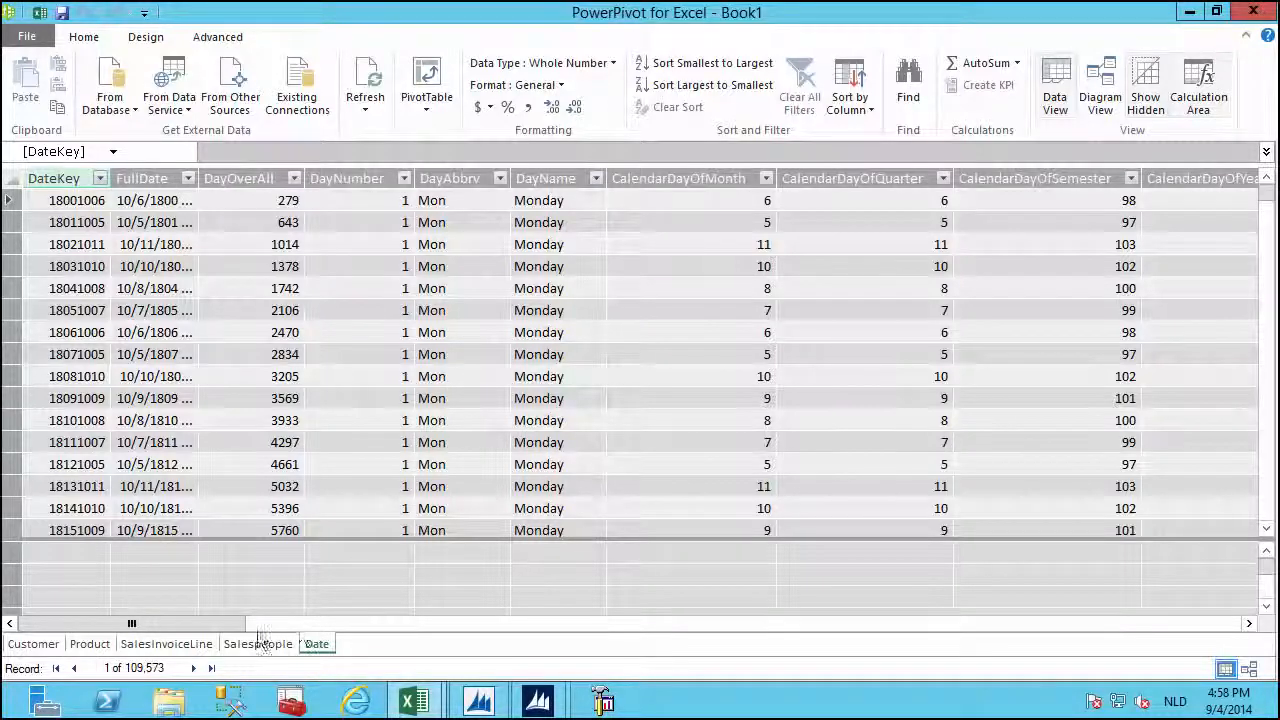
# Scroll across the Date table's calendar and ISO week columns to review them.
pyautogui.moveTo(229, 633); pyautogui.dragTo(383, 632)
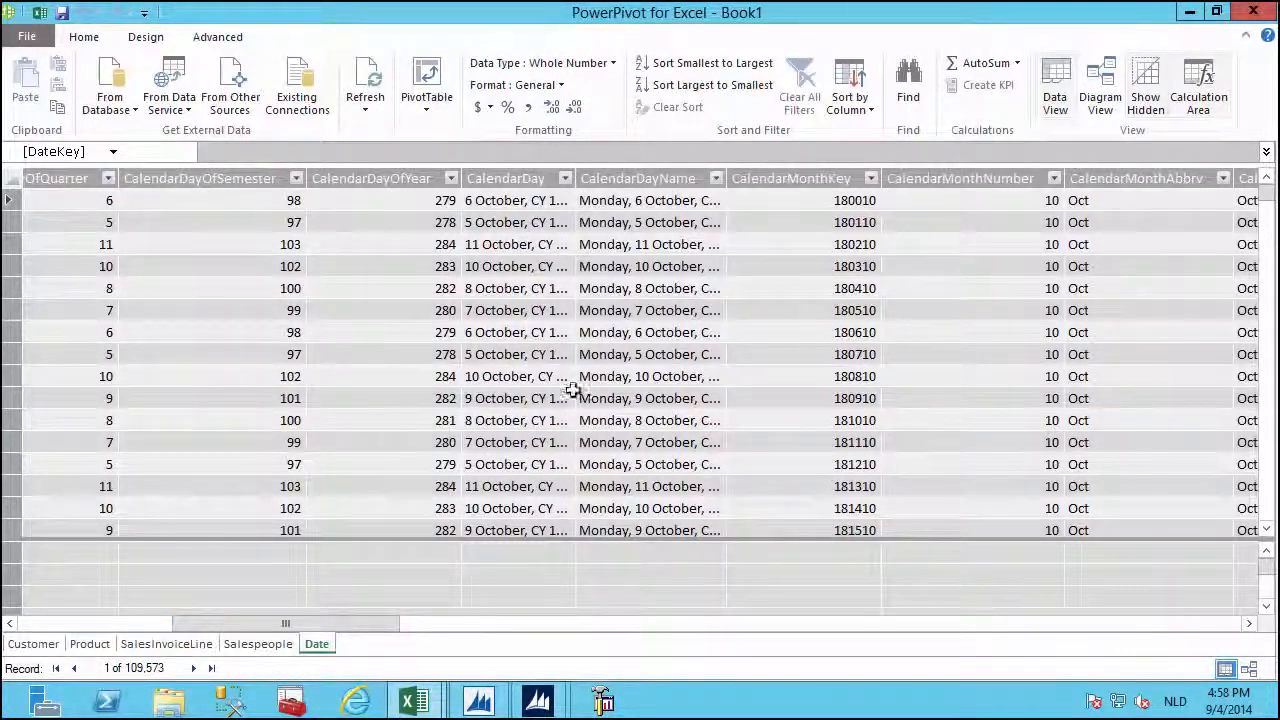
pyautogui.moveTo(347, 621); pyautogui.dragTo(431, 621)
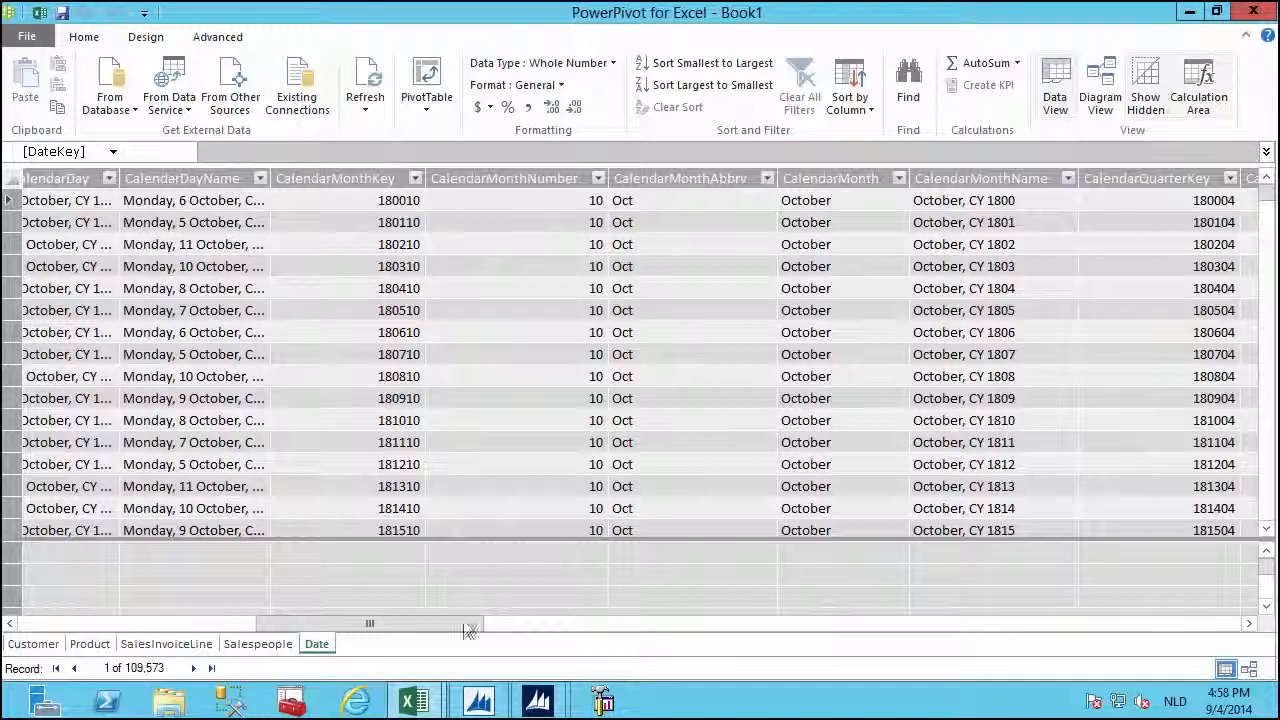
pyautogui.moveTo(466, 623); pyautogui.dragTo(1108, 620)
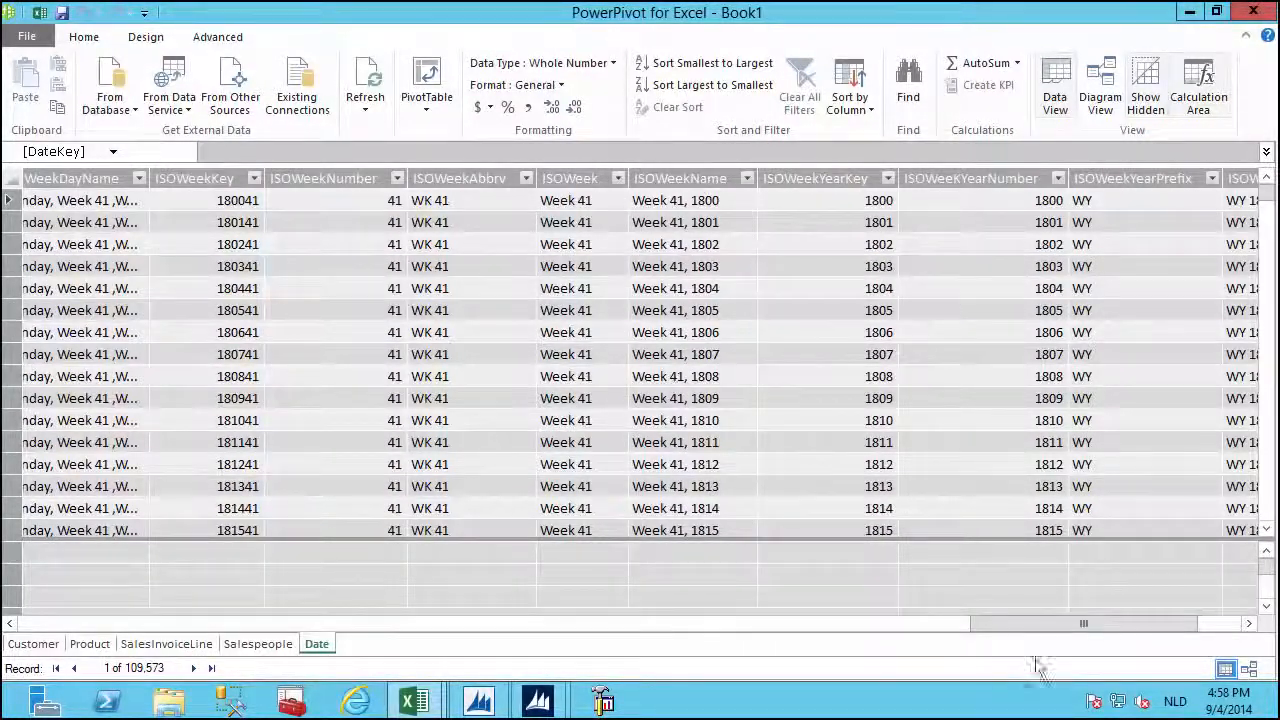
pyautogui.moveTo(1049, 623); pyautogui.dragTo(245, 622)
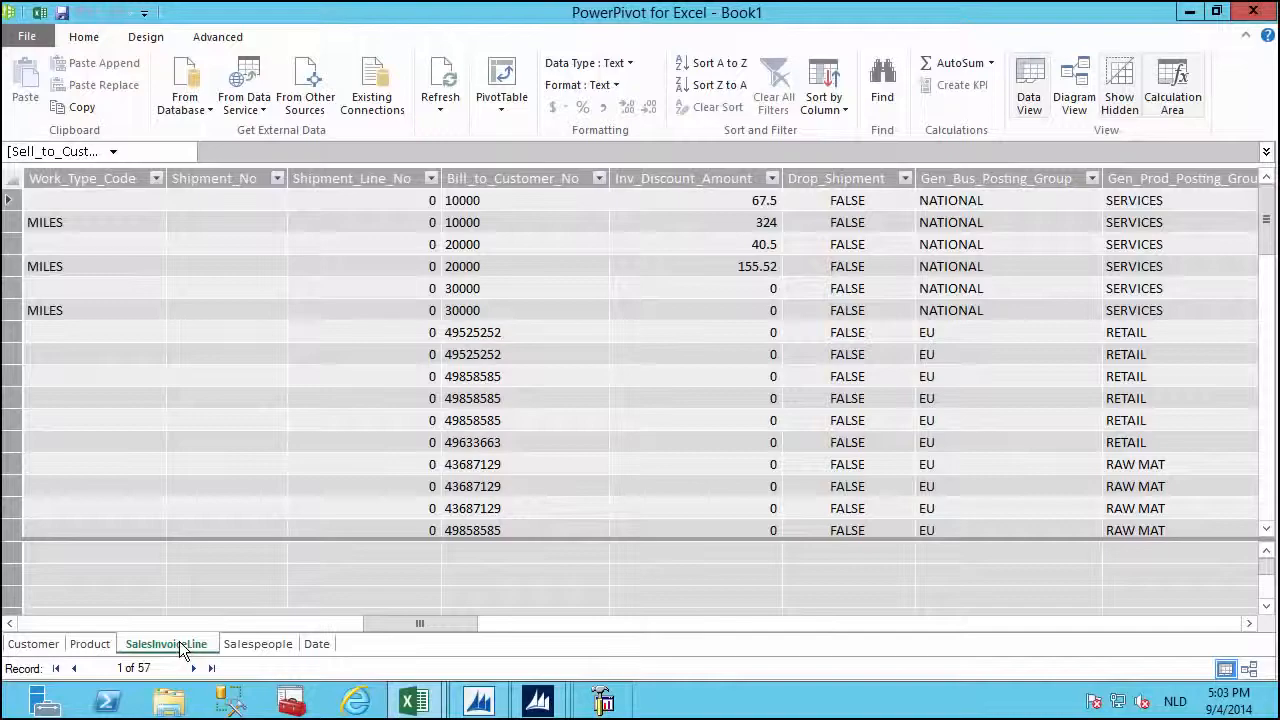
# Try relating Bill_to_Customer_No to Customer's No, dismiss the duplicate-values error, and cancel.
pyautogui.rightClick(510, 175)
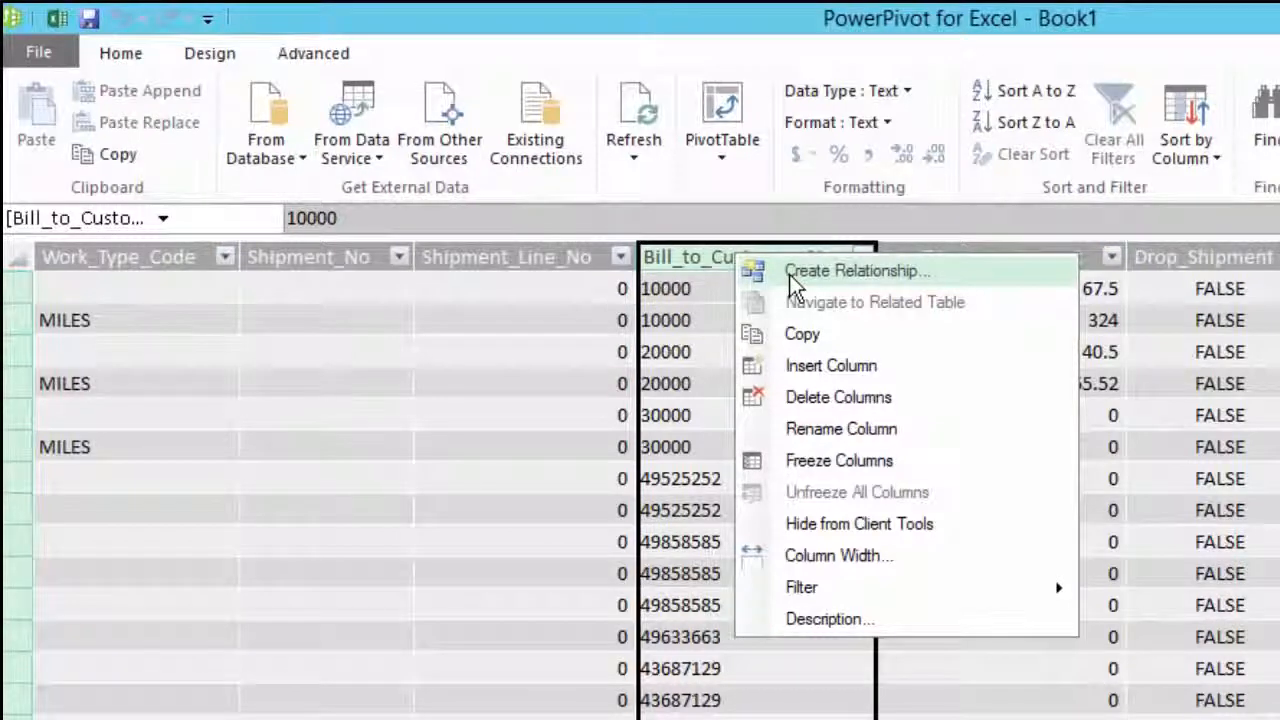
pyautogui.click(789, 274)
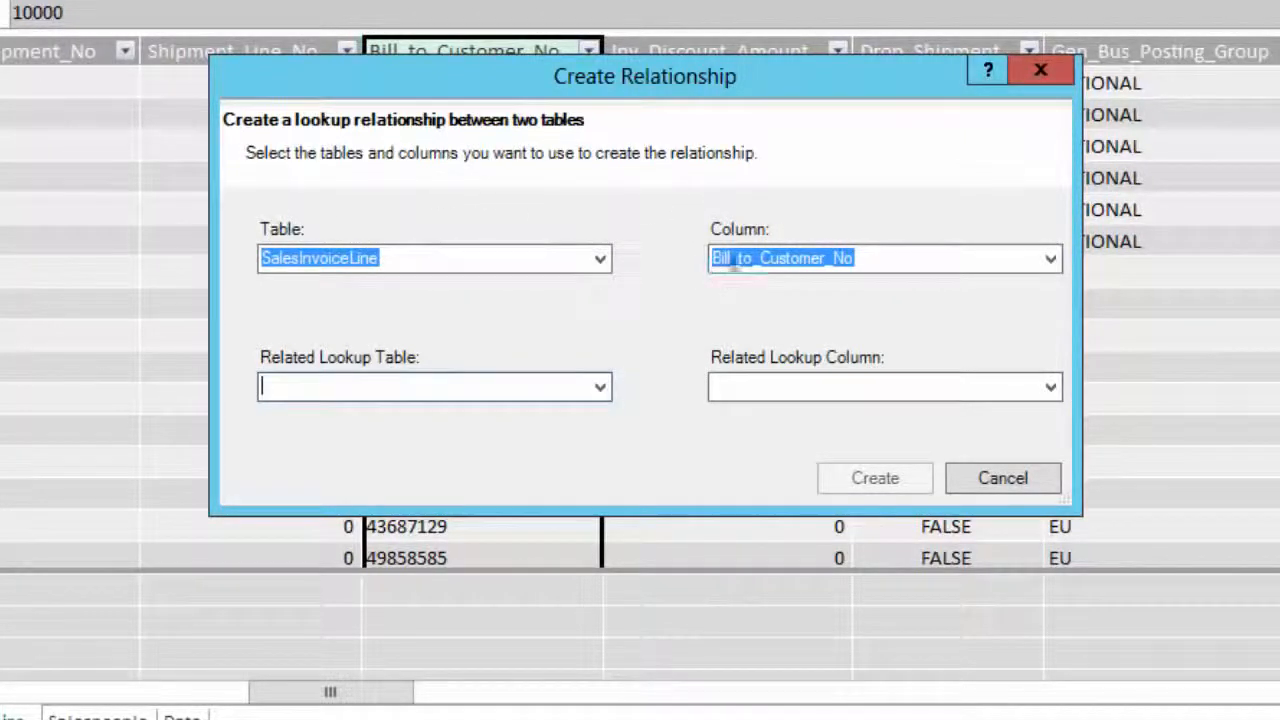
pyautogui.click(600, 387)
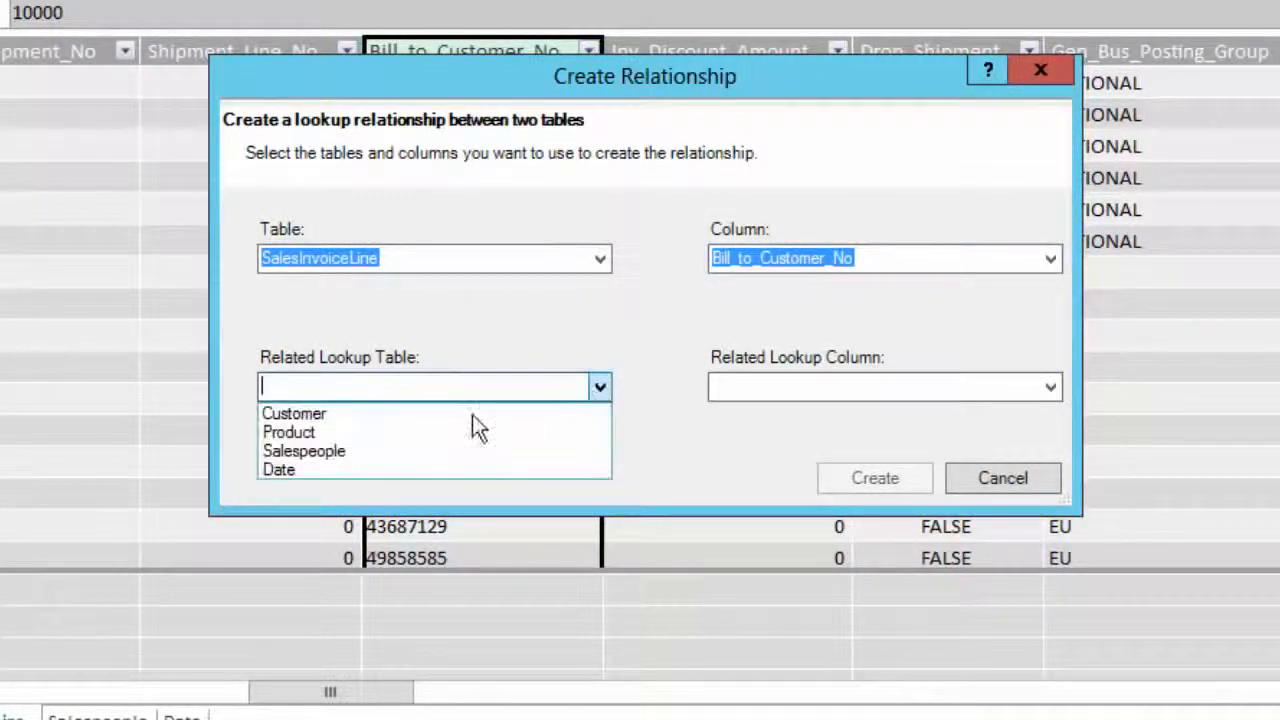
pyautogui.click(321, 408)
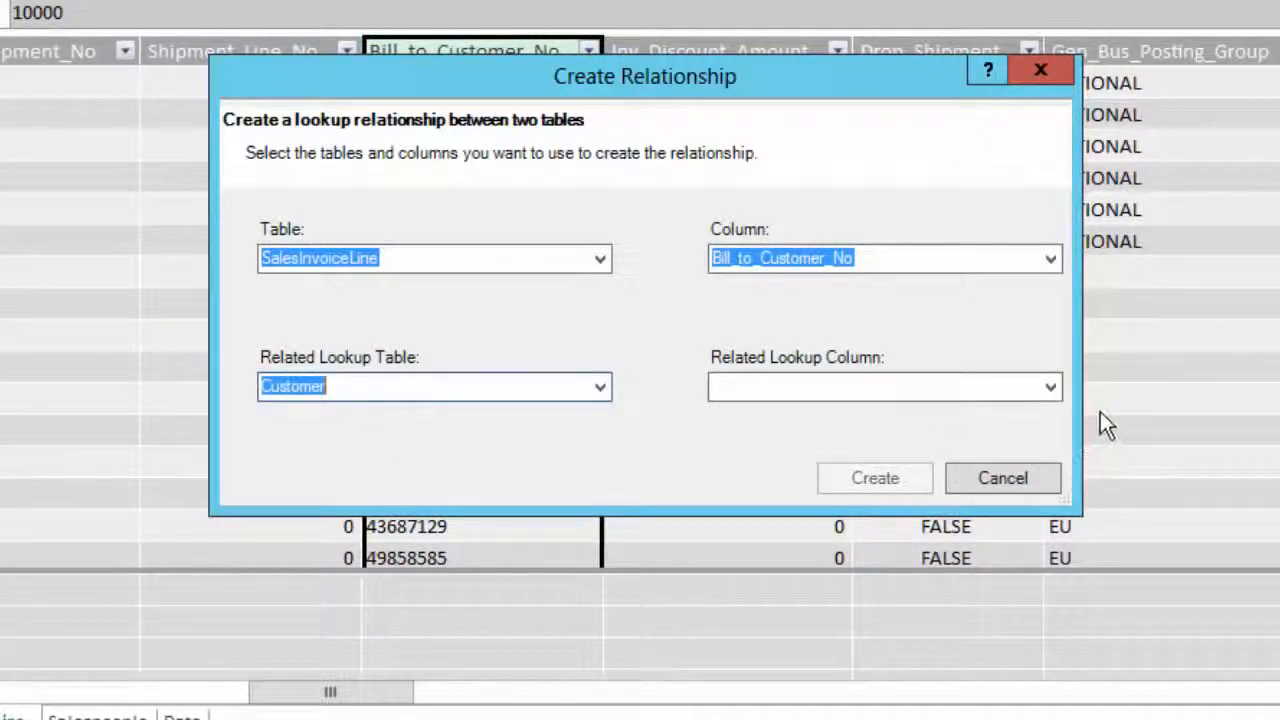
pyautogui.click(1049, 389)
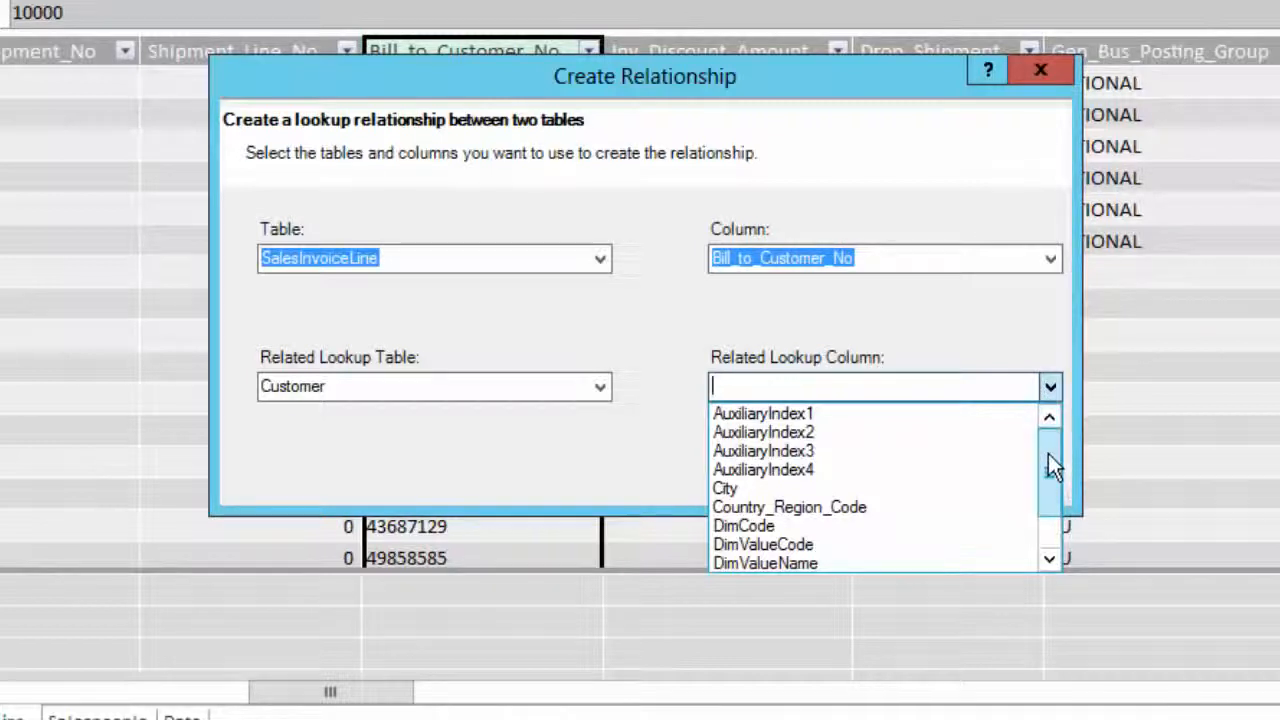
pyautogui.moveTo(1052, 465); pyautogui.dragTo(1048, 503)
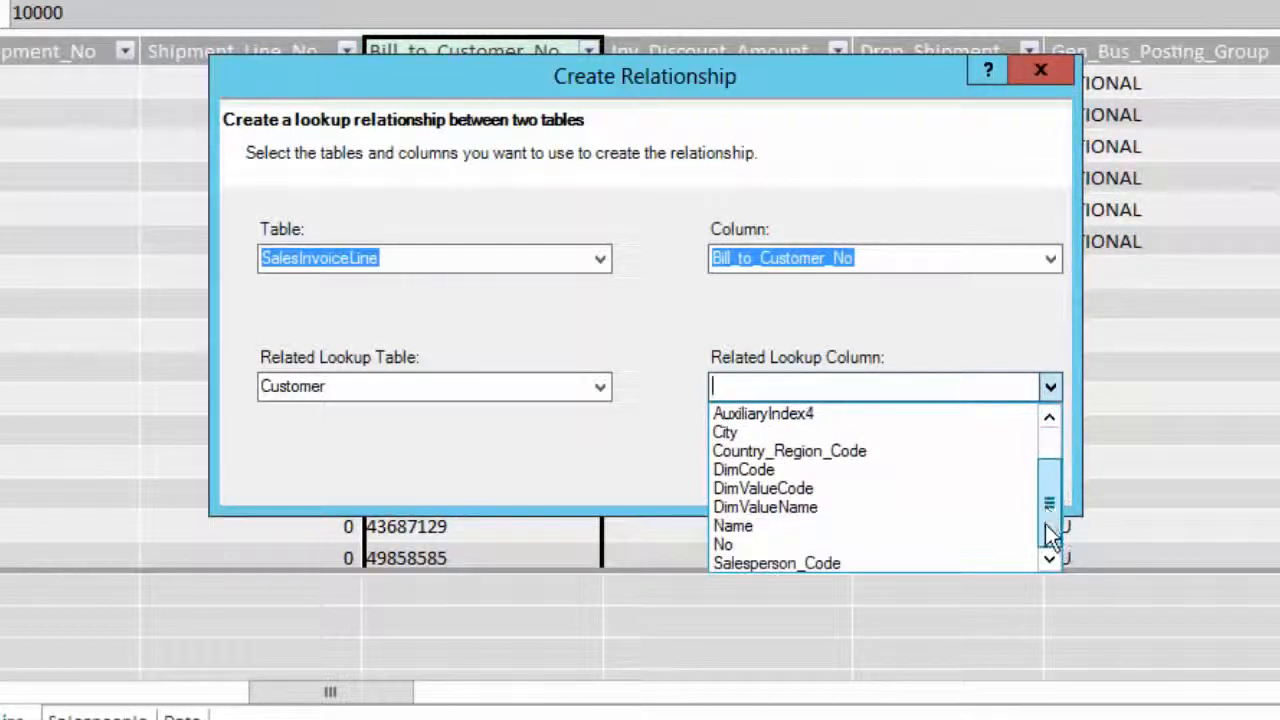
pyautogui.click(762, 550)
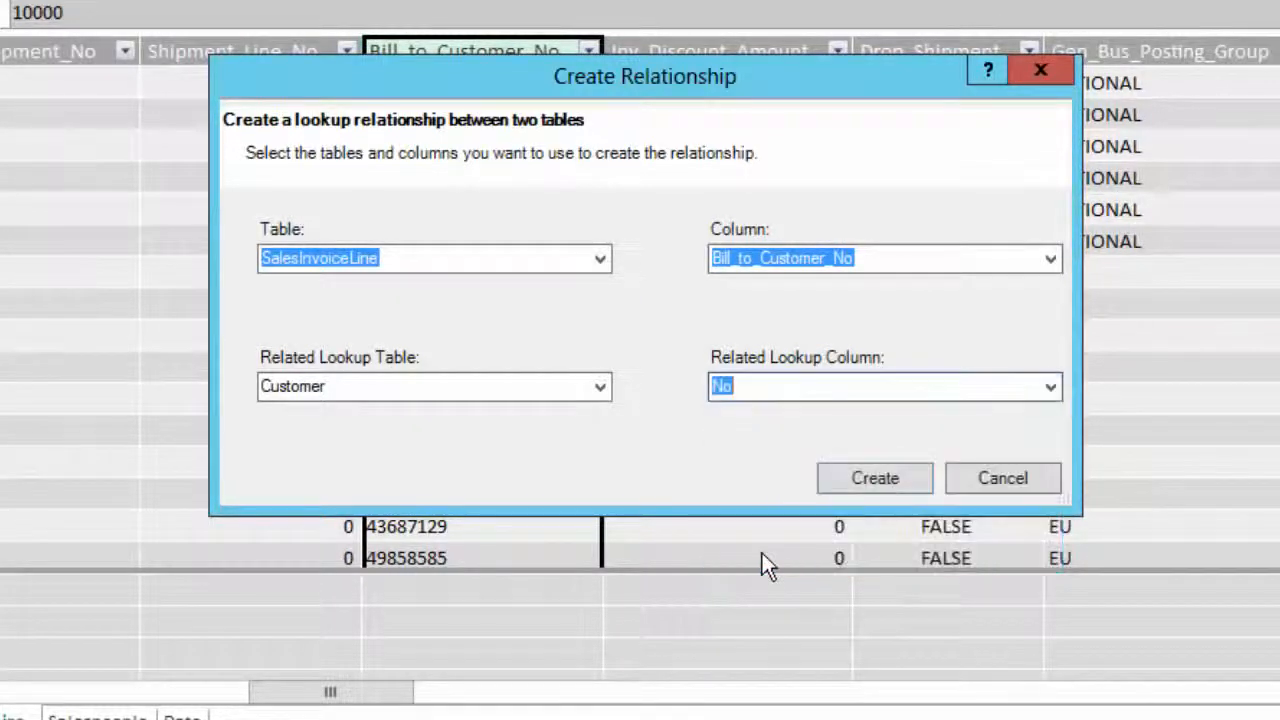
pyautogui.click(852, 485)
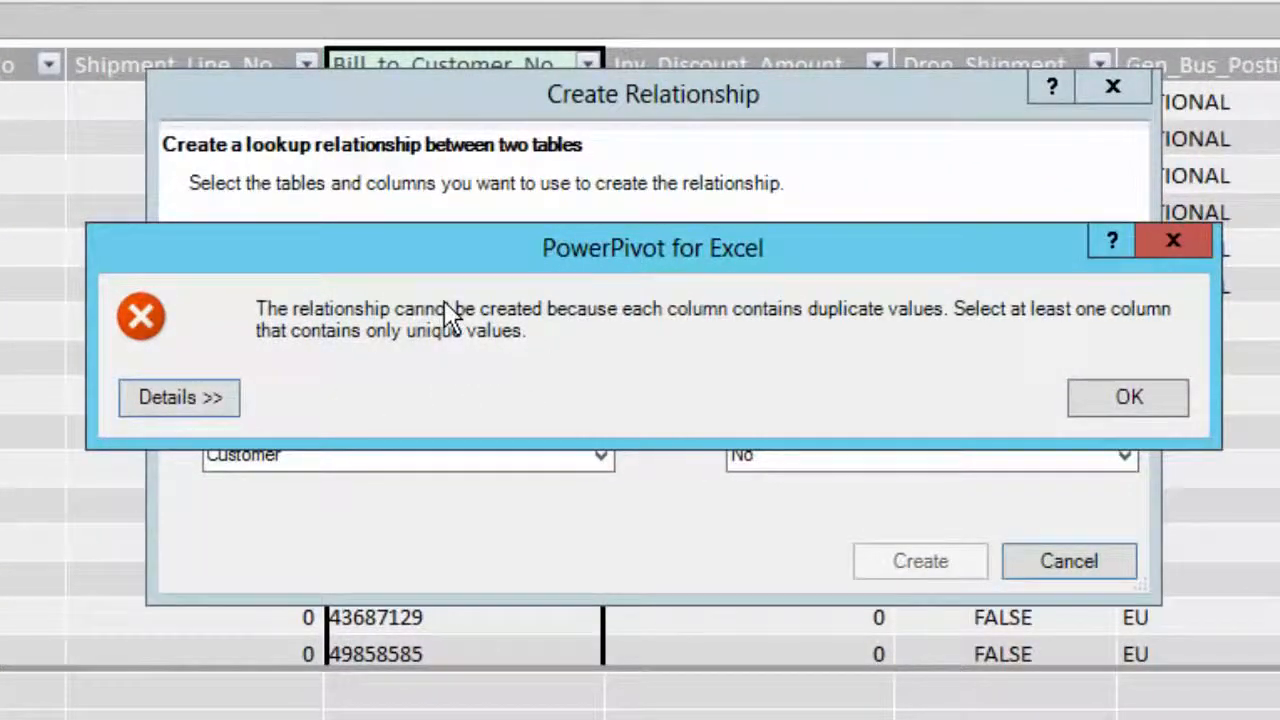
pyautogui.click(1173, 240)
pyautogui.click(1066, 563)
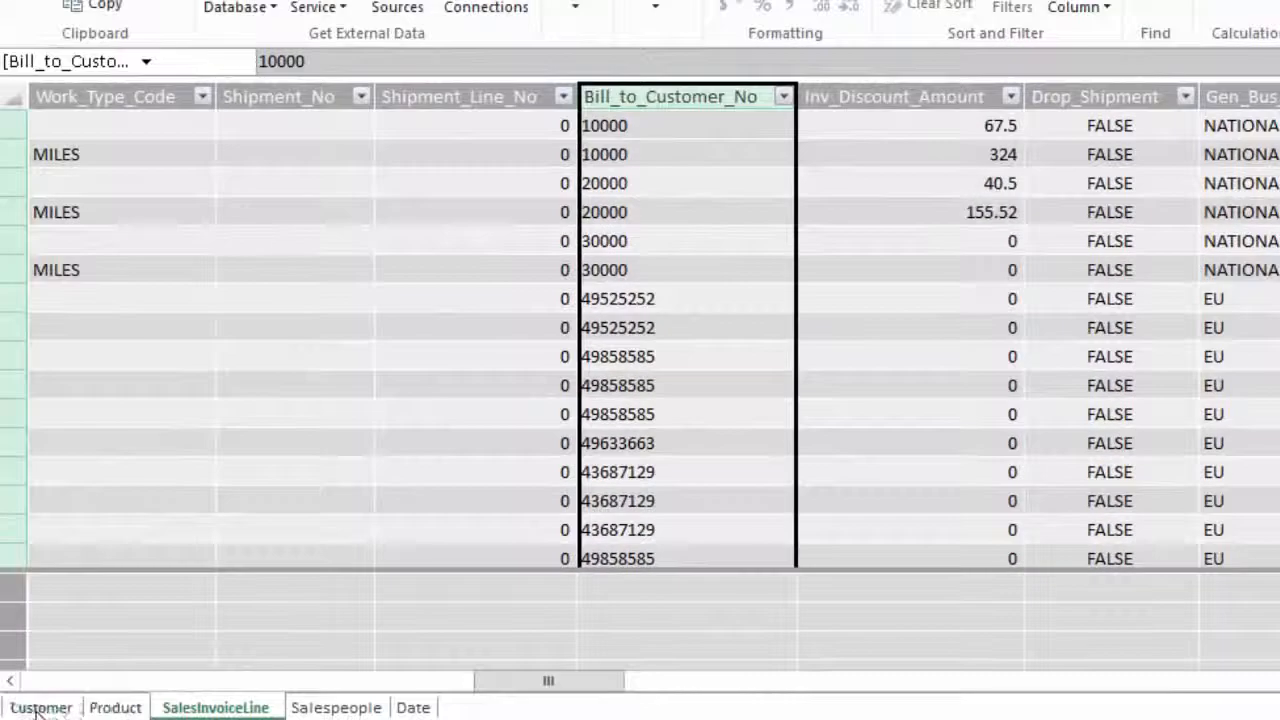
# Delete the Default Dimension and Dimension Value data items from query 50002 Customer and save.
pyautogui.click(38, 708)
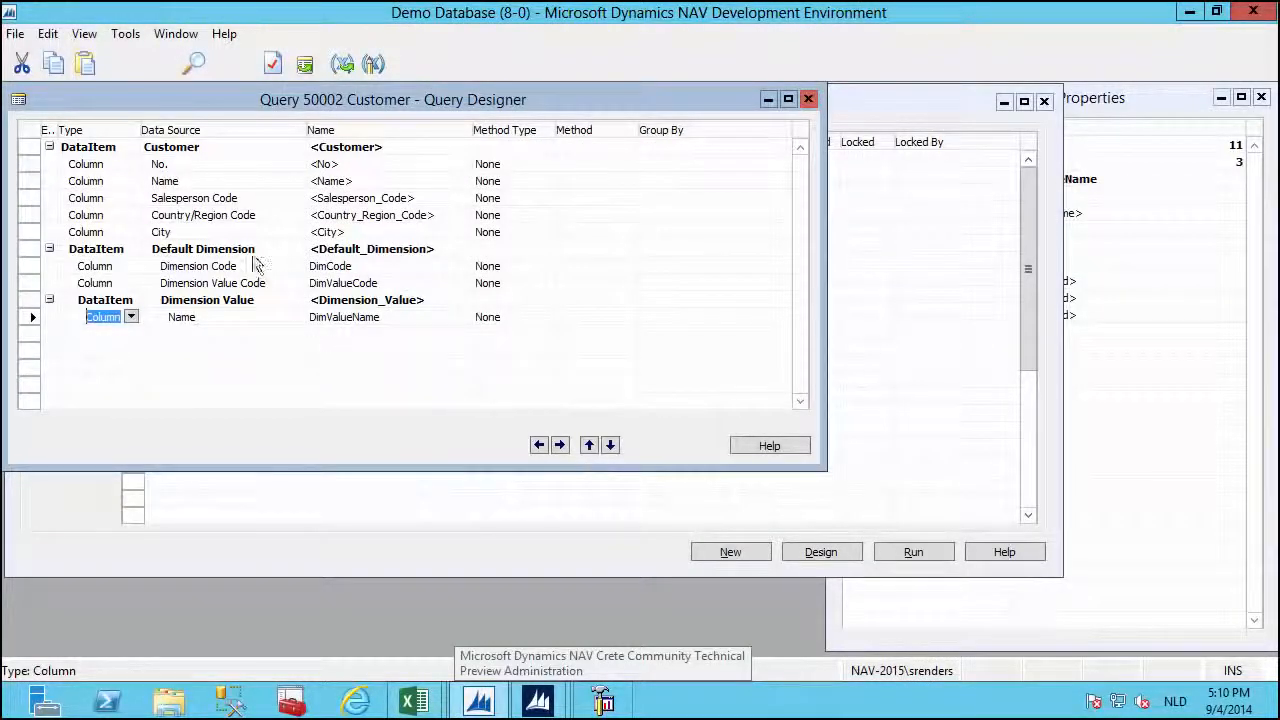
pyautogui.click(237, 251)
pyautogui.moveTo(237, 251); pyautogui.dragTo(236, 313)
pyautogui.press('Delete')
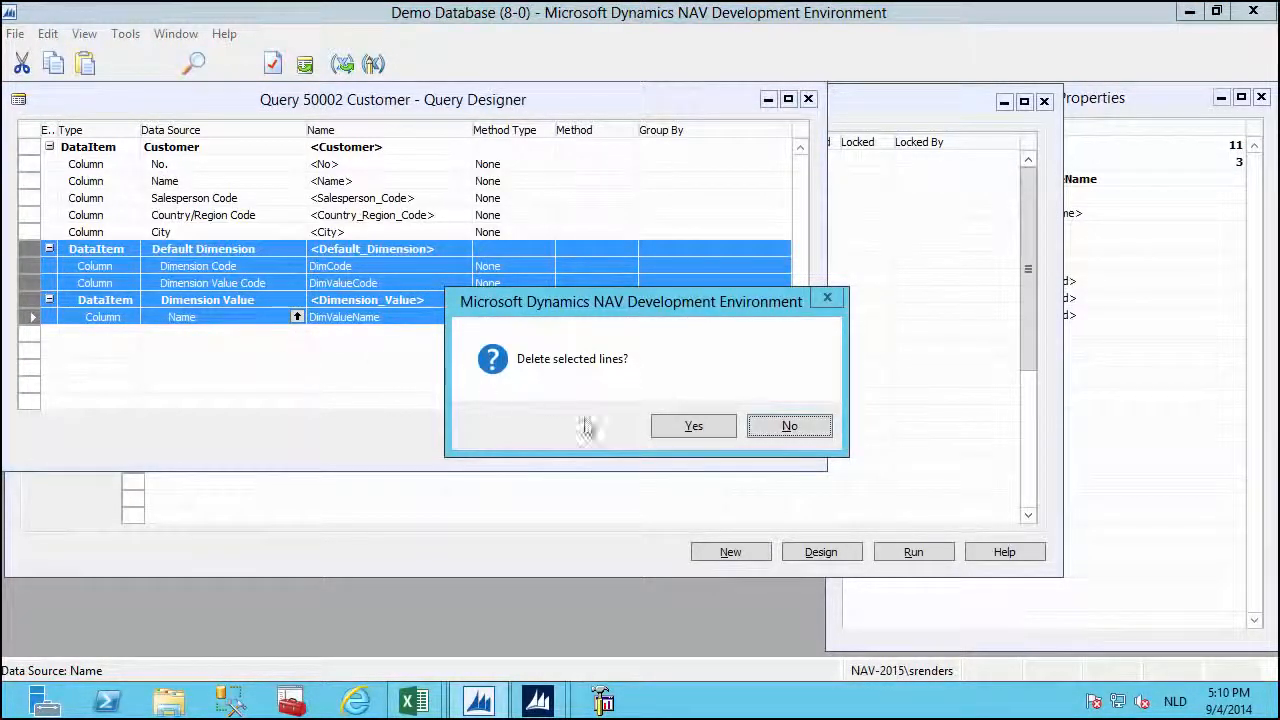
pyautogui.click(673, 428)
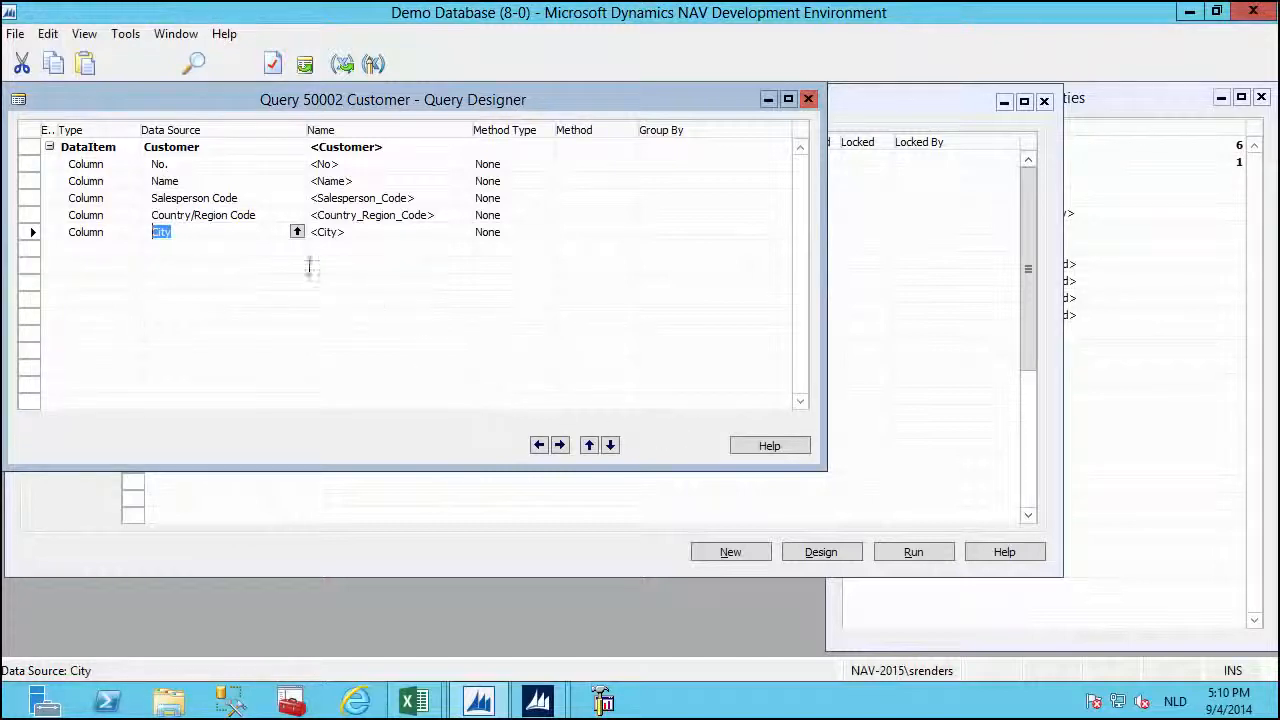
pyautogui.click(811, 101)
pyautogui.click(843, 560)
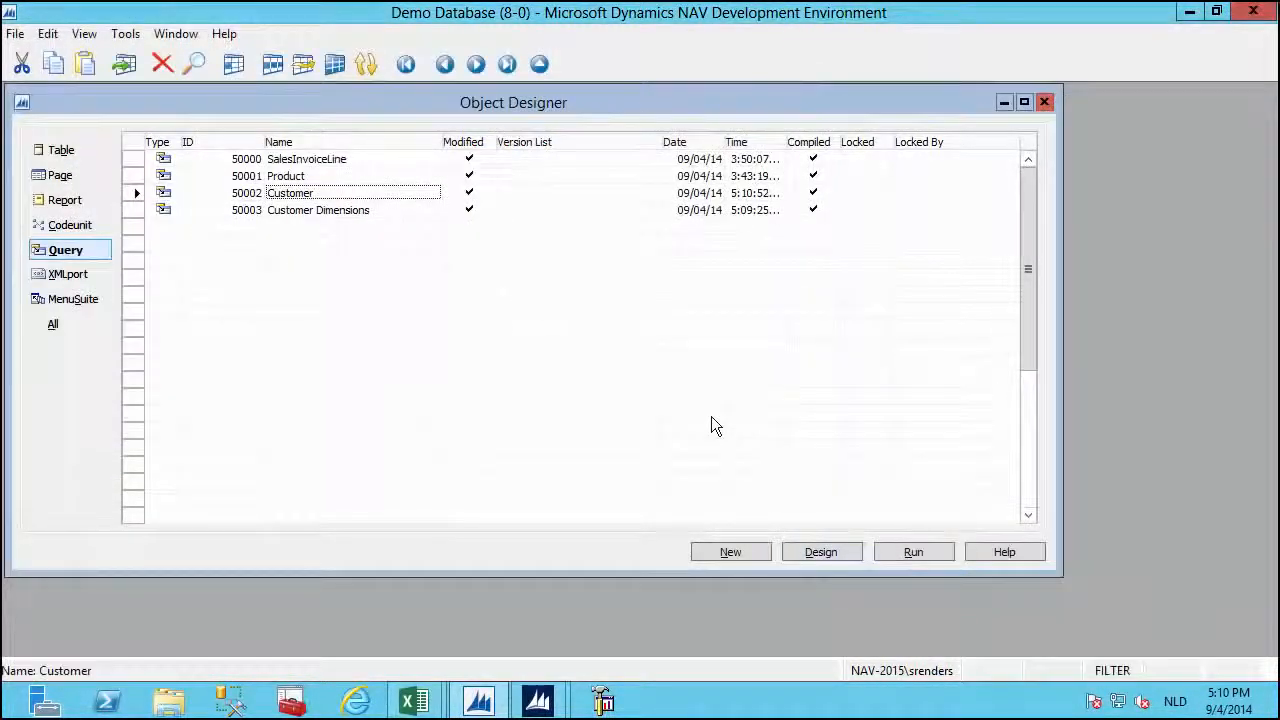
# Open the Customer Dimensions query in design and close it without saving.
pyautogui.click(370, 211)
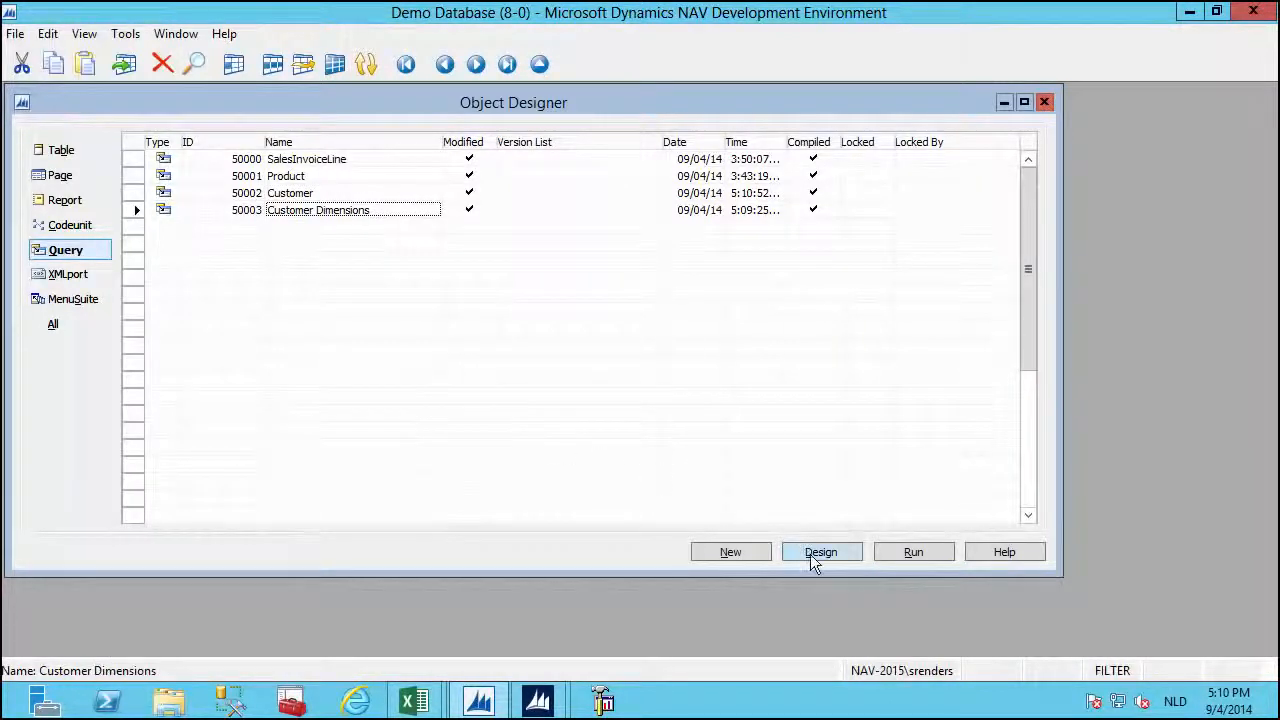
pyautogui.click(812, 556)
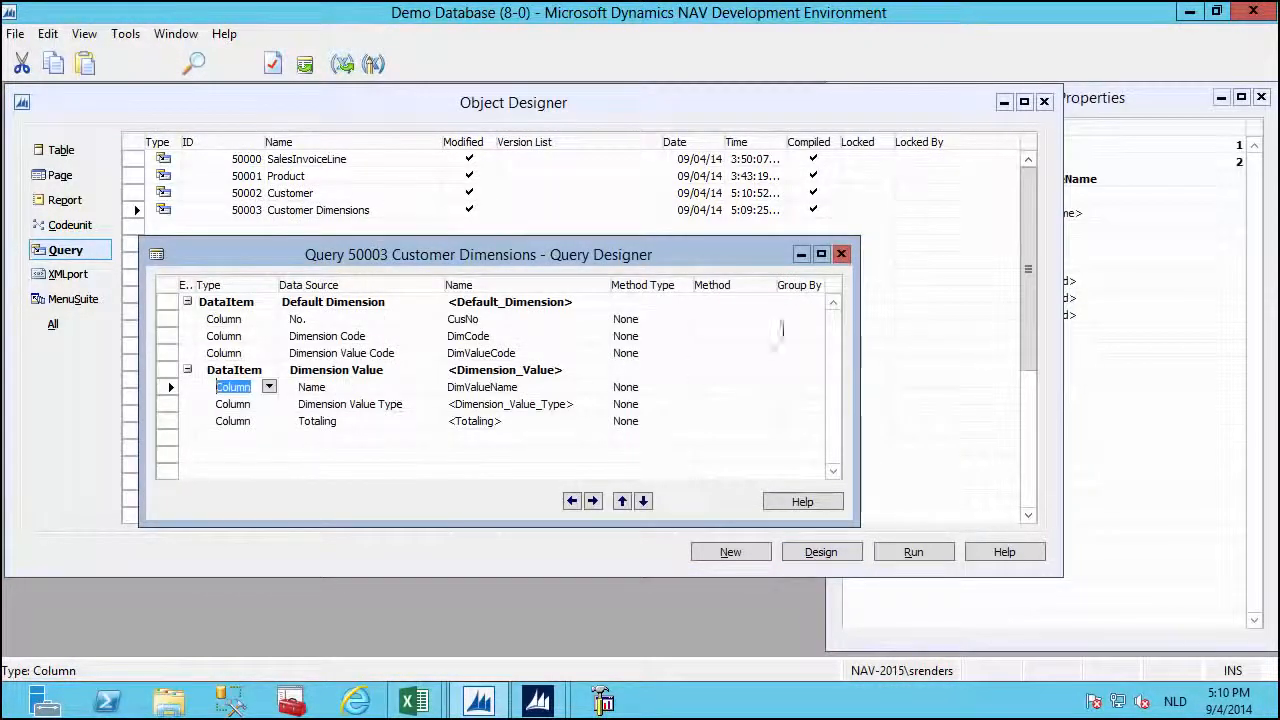
pyautogui.click(845, 254)
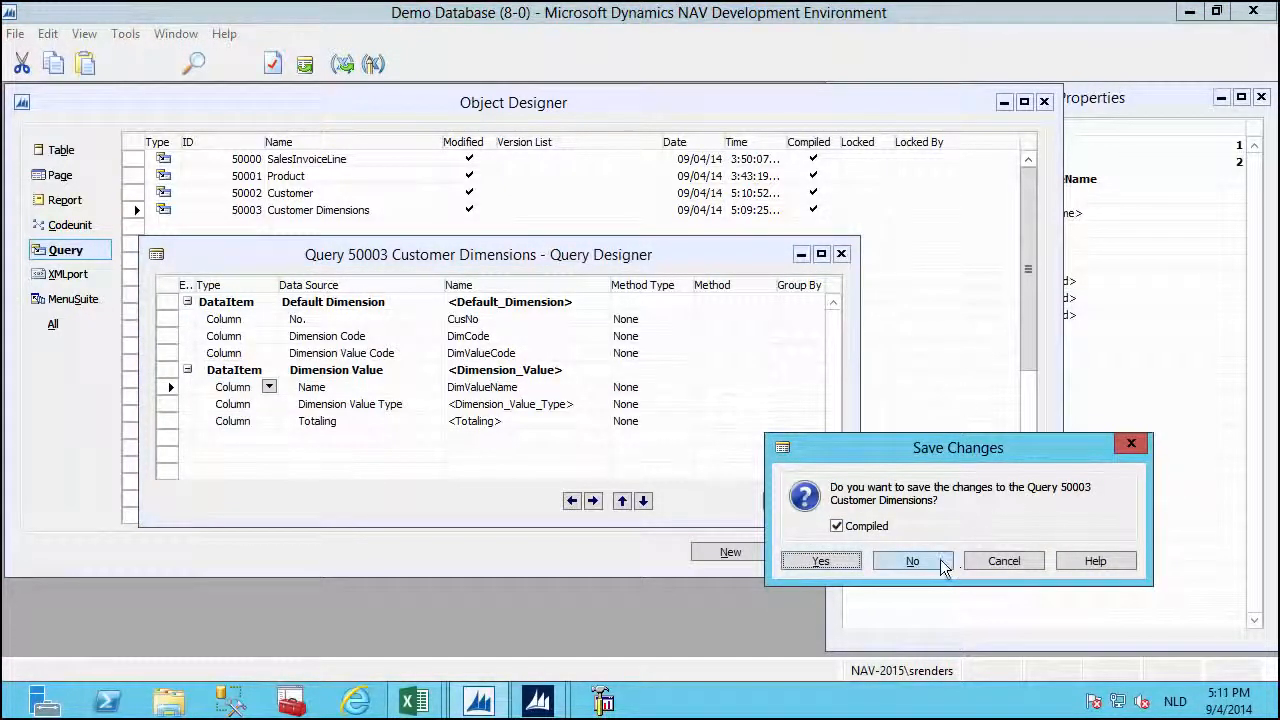
pyautogui.click(940, 559)
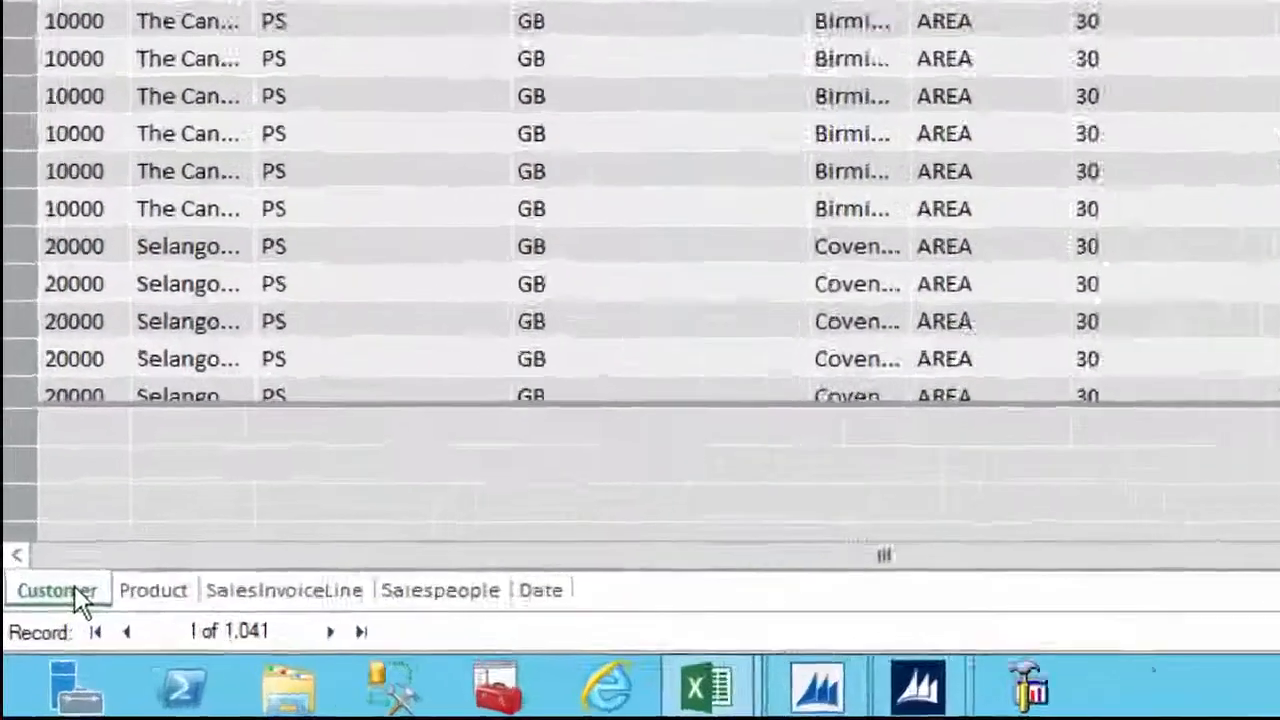
# Delete the Customer table from the PowerPivot model.
pyautogui.rightClick(80, 600)
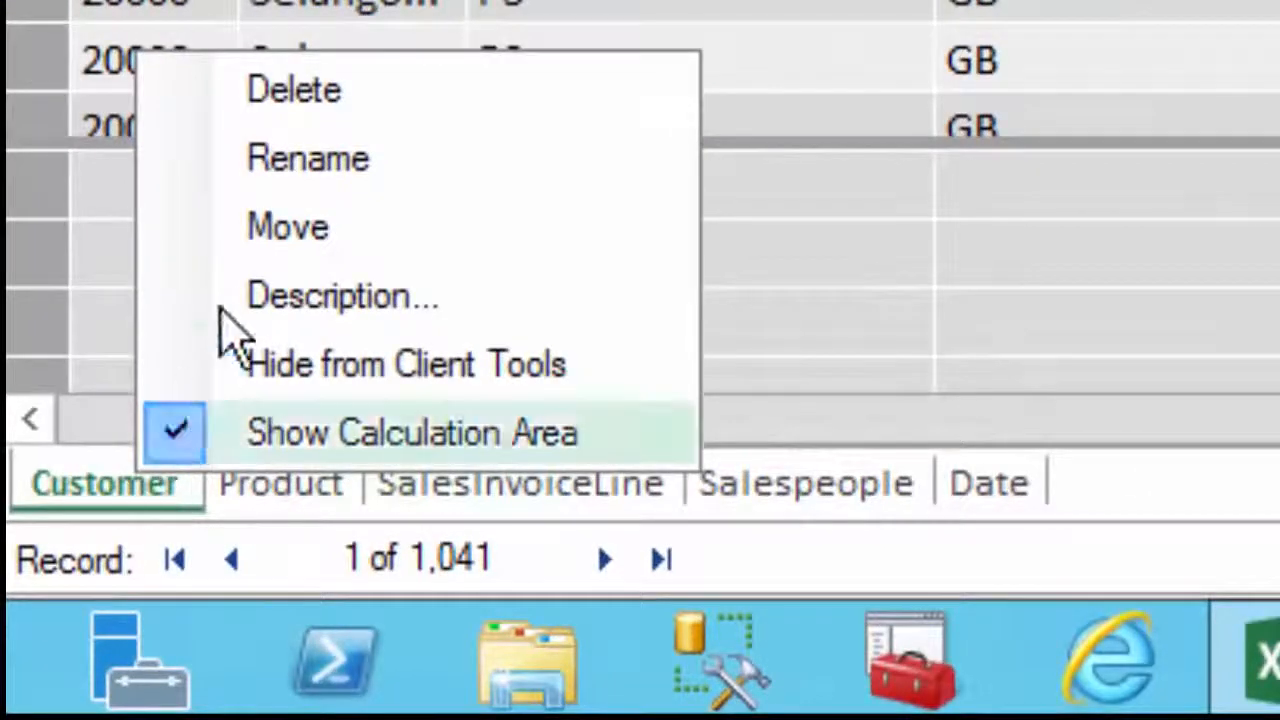
pyautogui.click(302, 95)
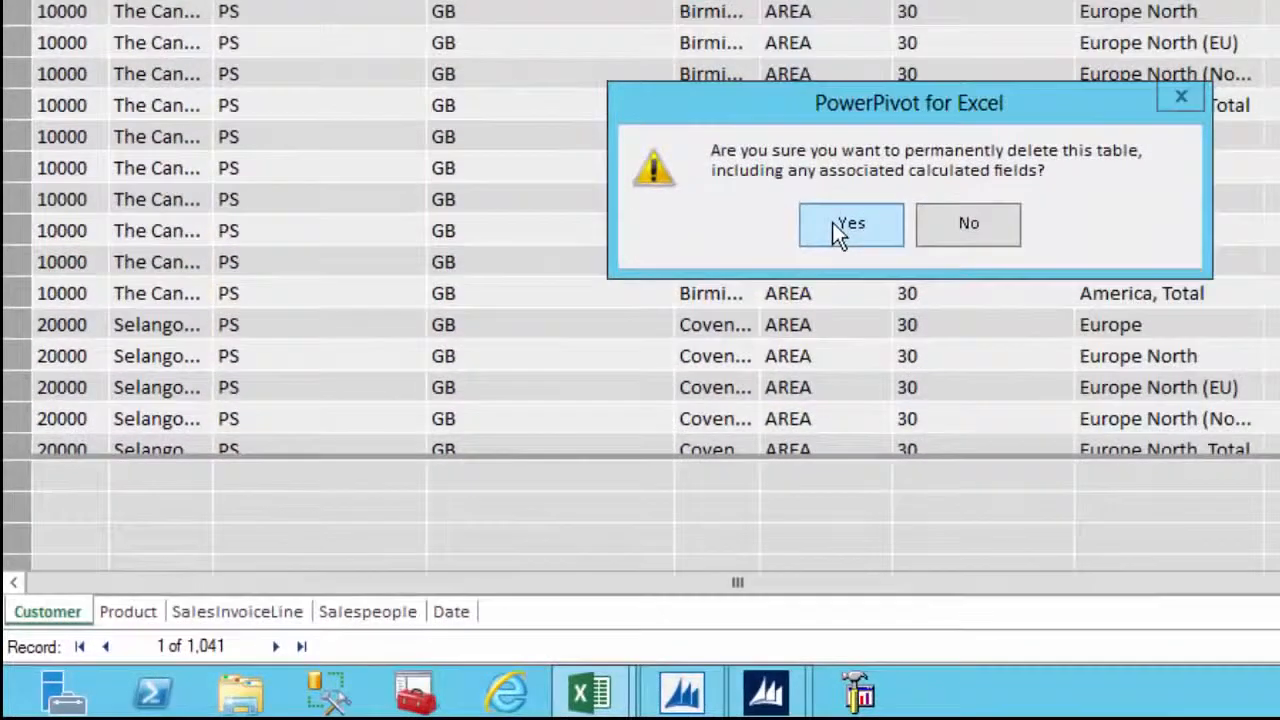
pyautogui.click(840, 224)
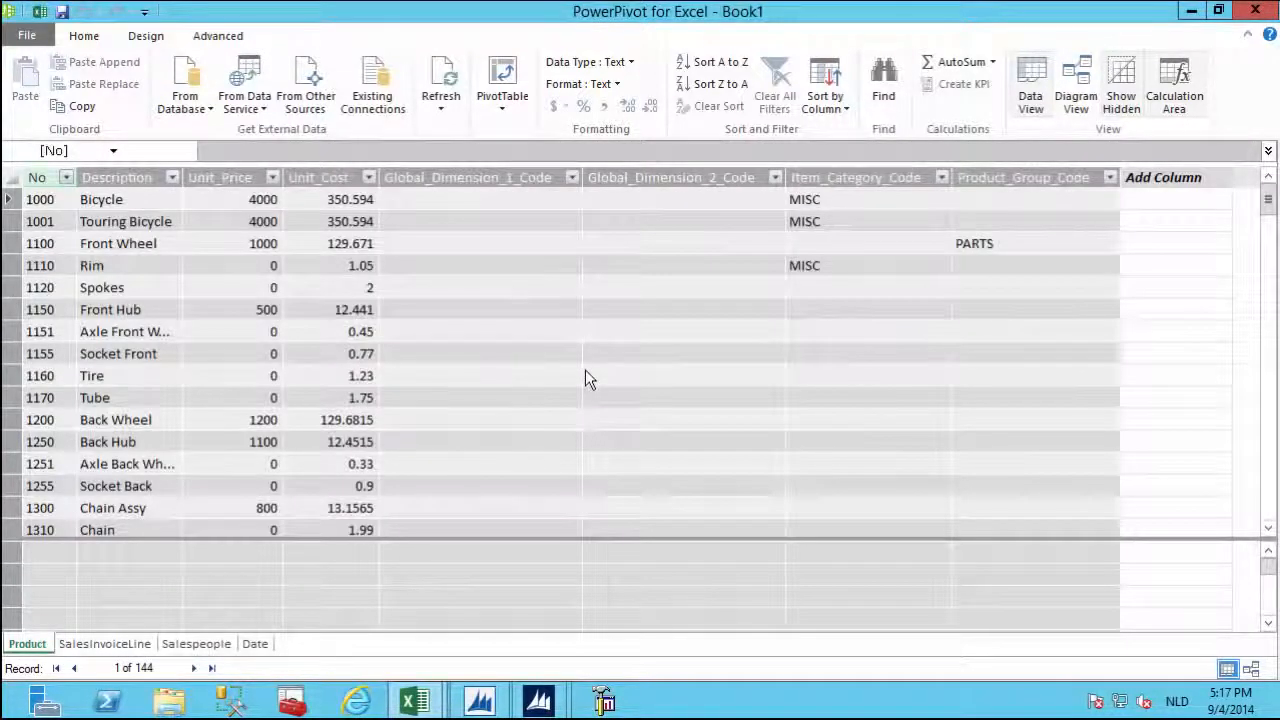
# Re-import the Customer table (68 rows) from the saved NAV Customer OData feed URL.
pyautogui.click(262, 113)
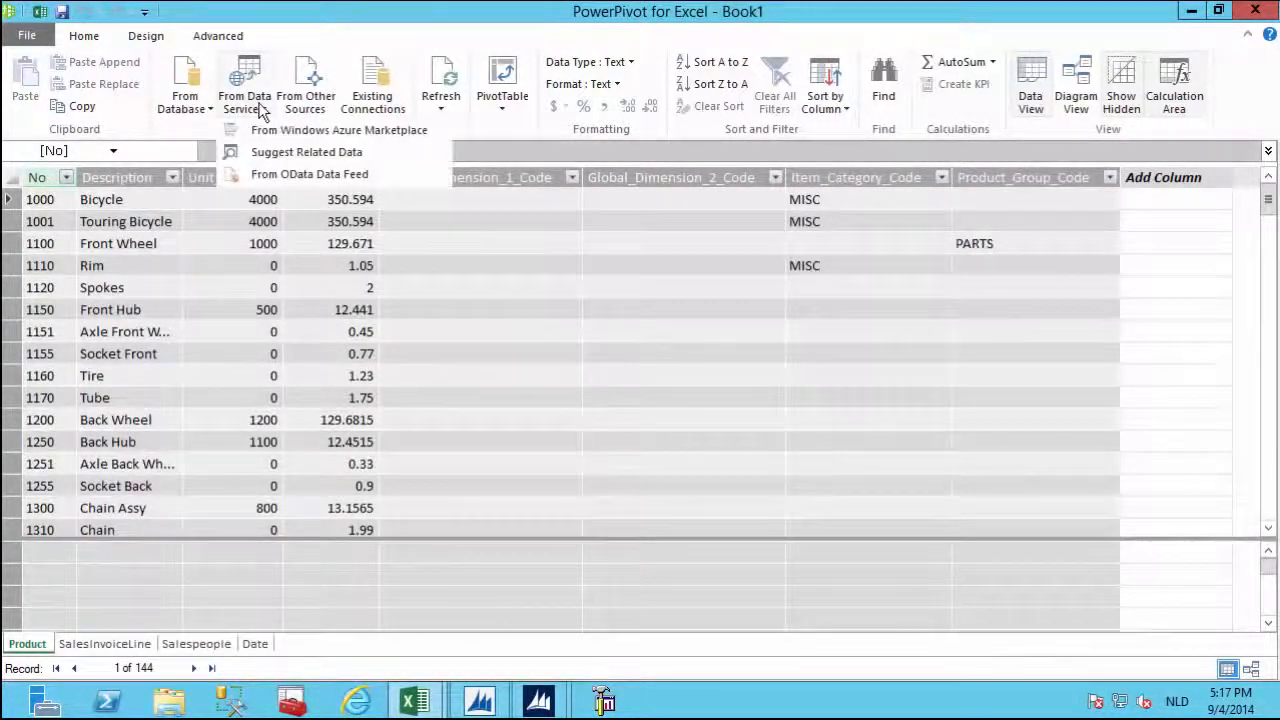
pyautogui.click(282, 175)
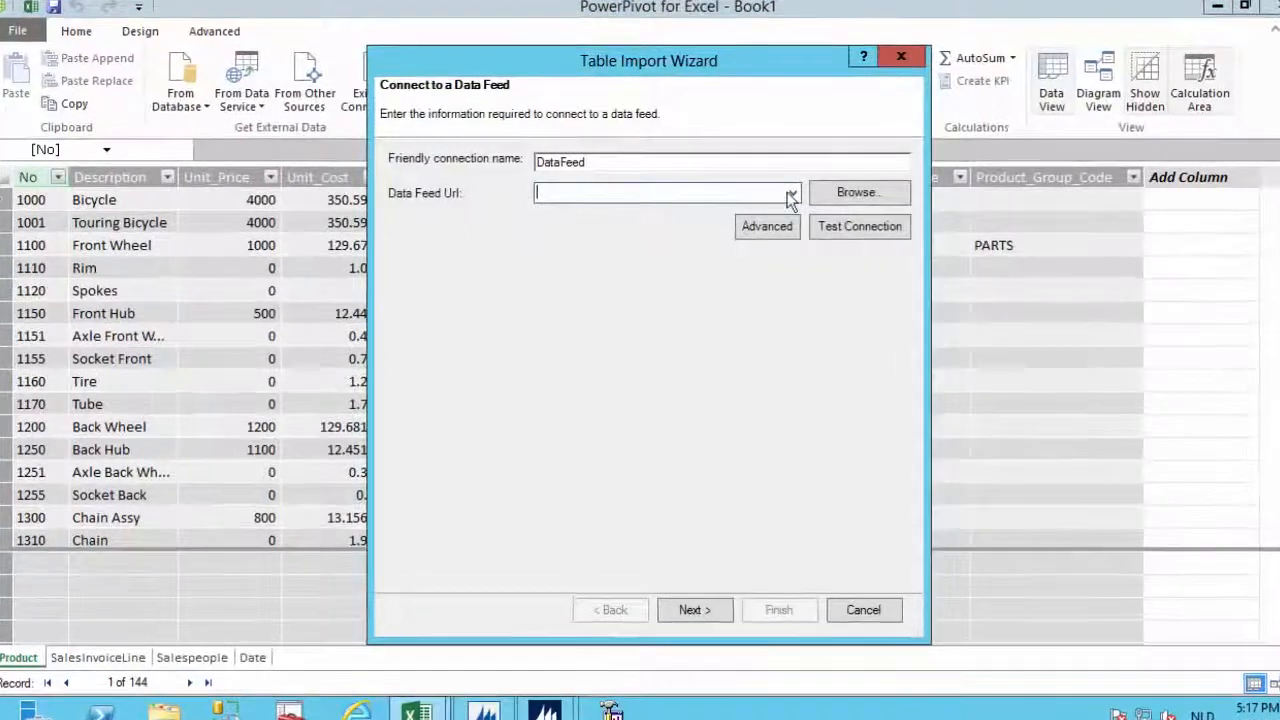
pyautogui.click(779, 192)
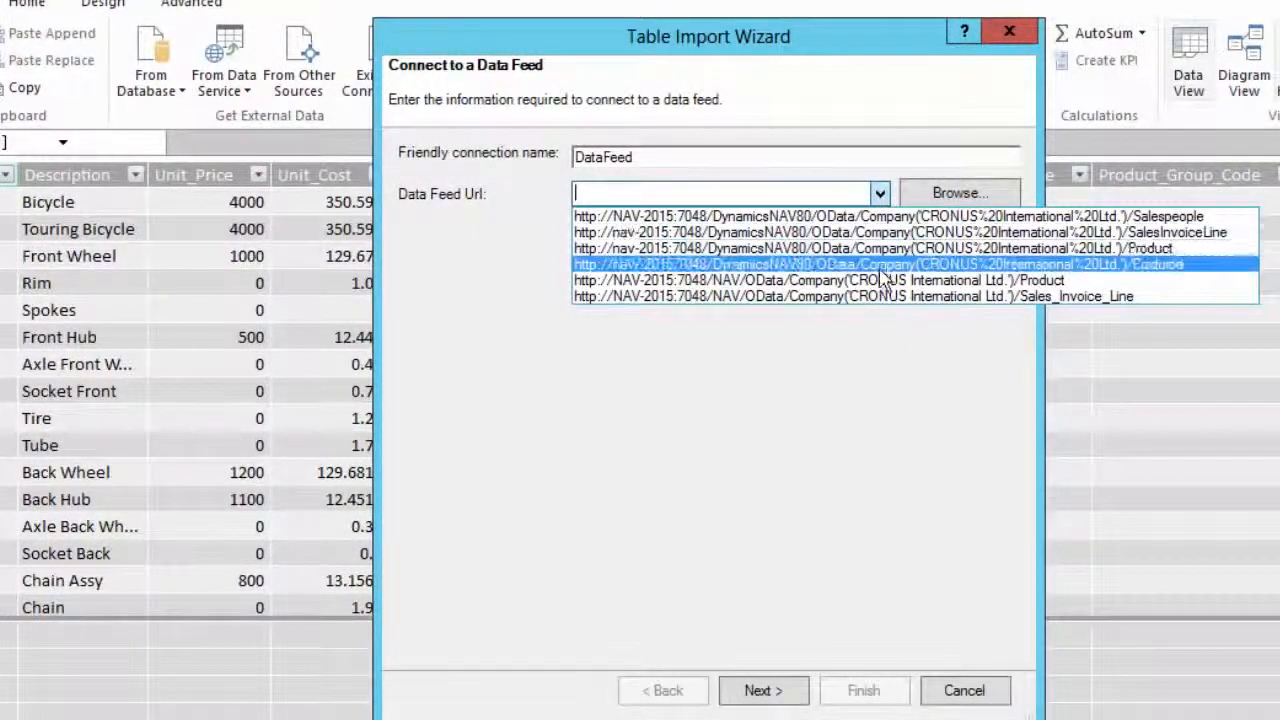
pyautogui.click(881, 268)
pyautogui.click(765, 692)
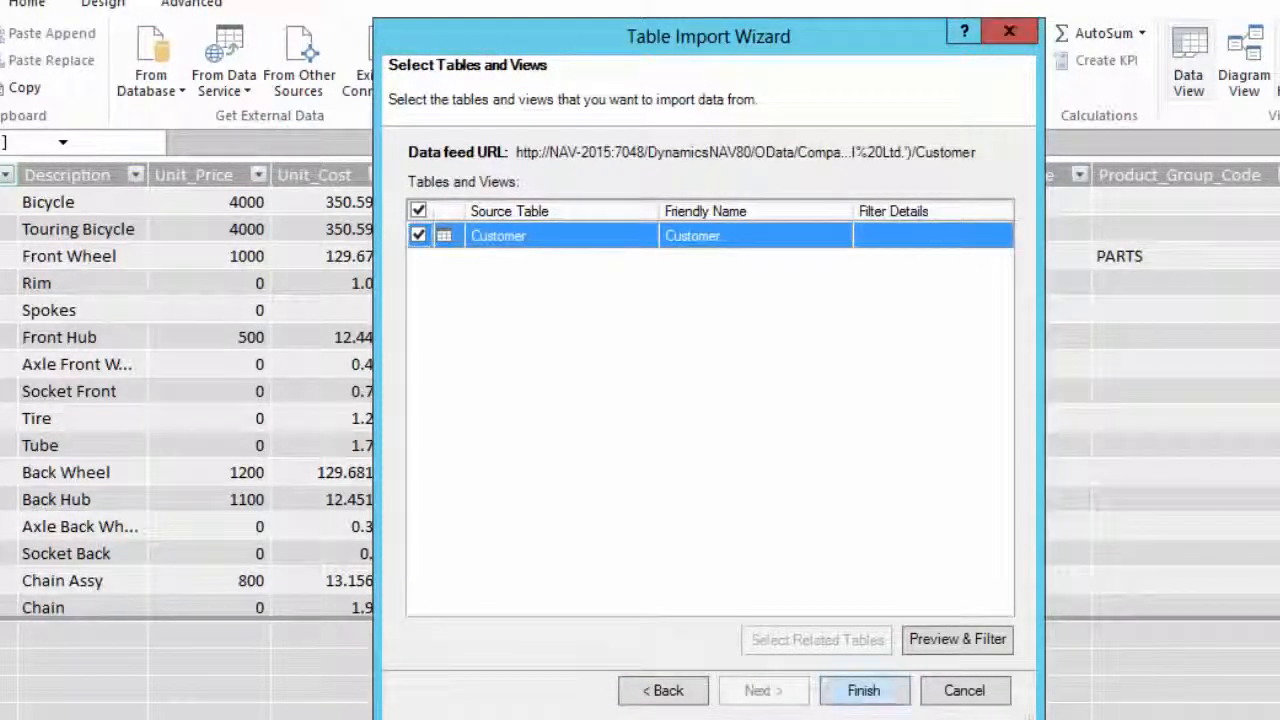
pyautogui.click(864, 690)
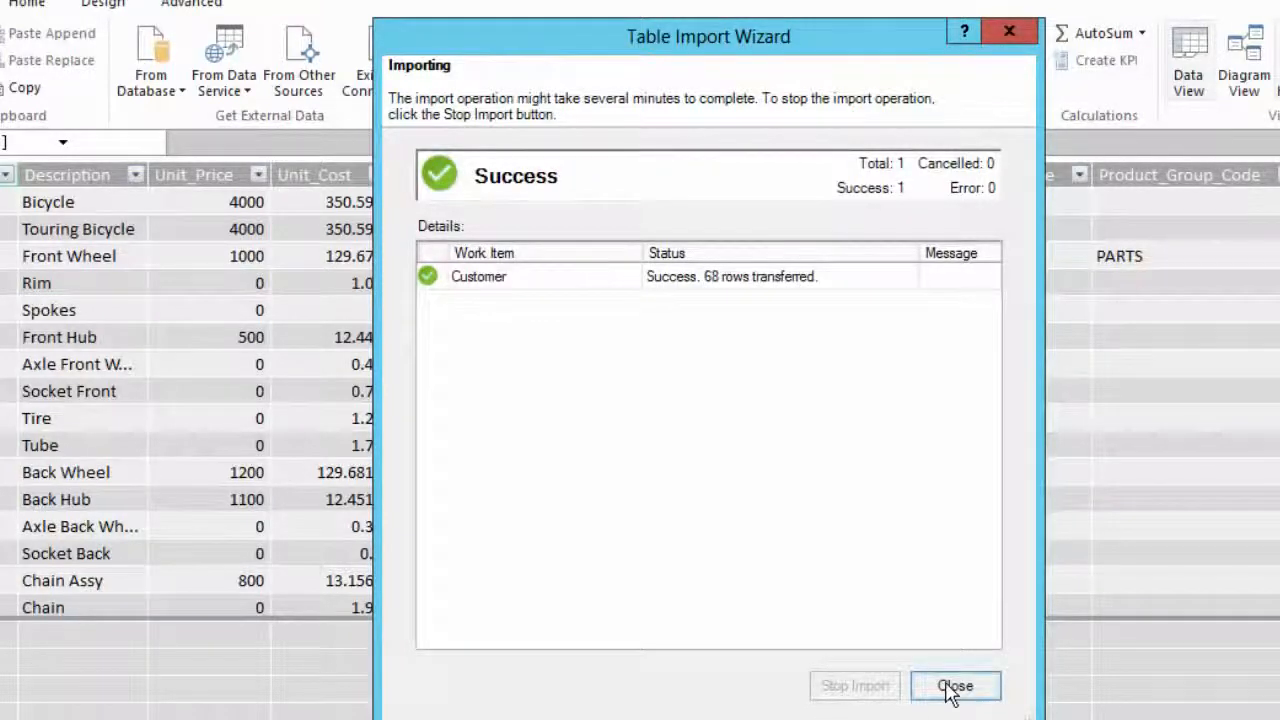
pyautogui.click(955, 686)
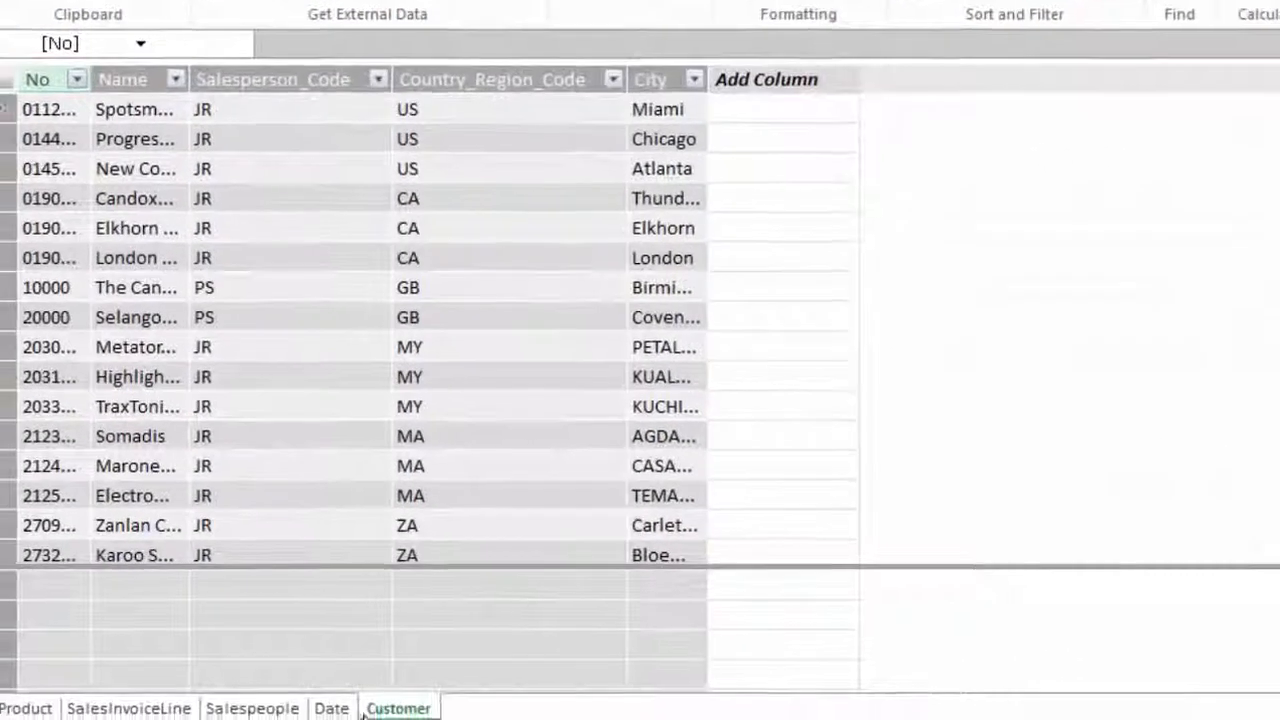
pyautogui.click(249, 710)
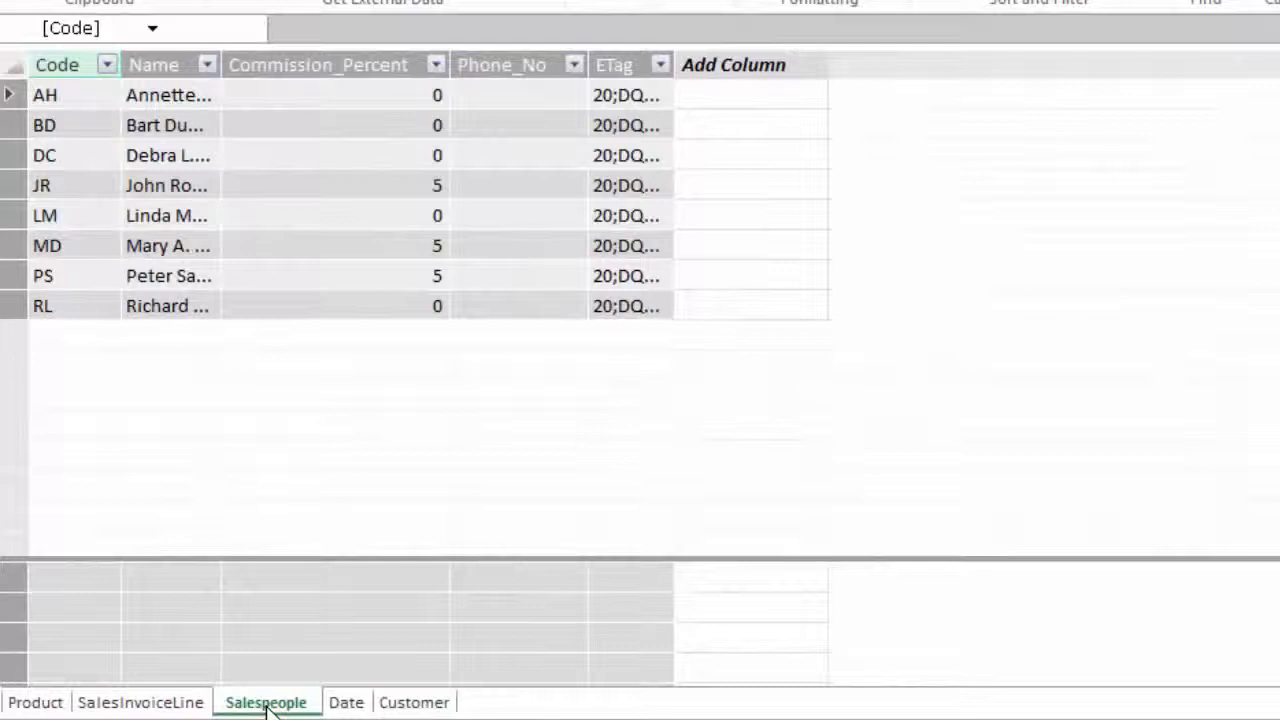
# Link SalesInvoiceLine's Bill_to_Customer_No to the new Customer table's No column.
pyautogui.click(140, 704)
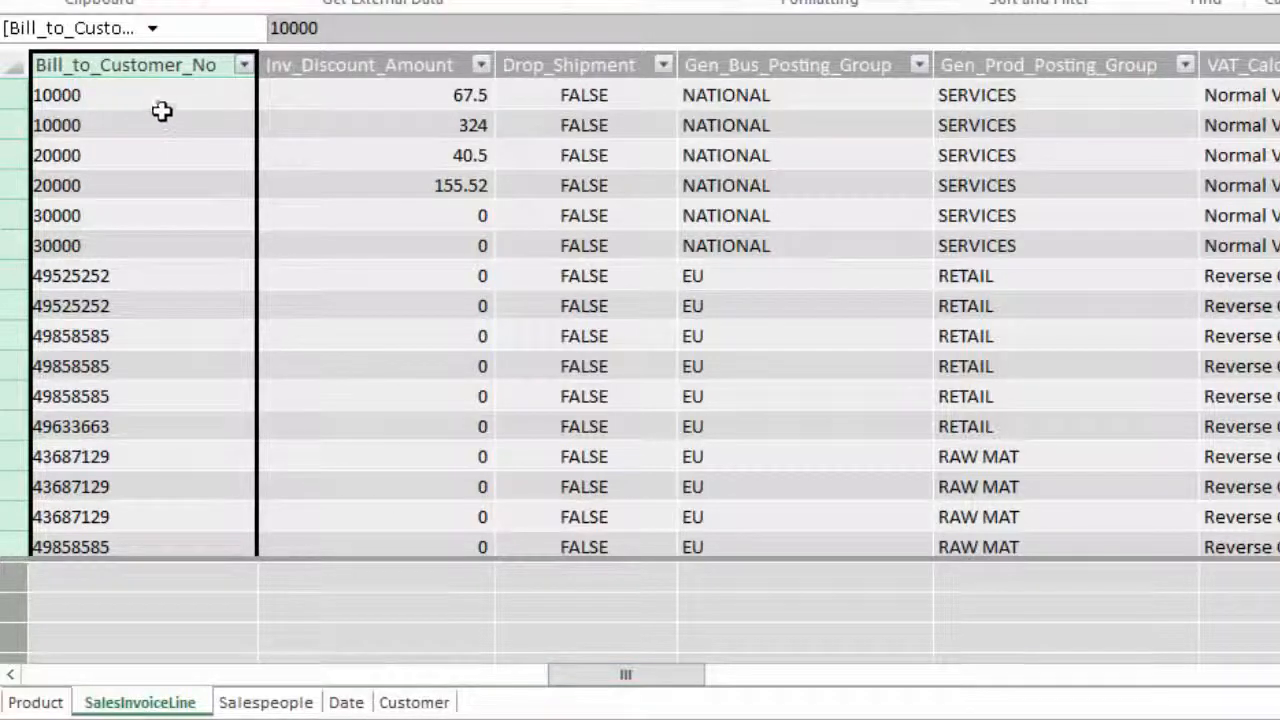
pyautogui.rightClick(147, 64)
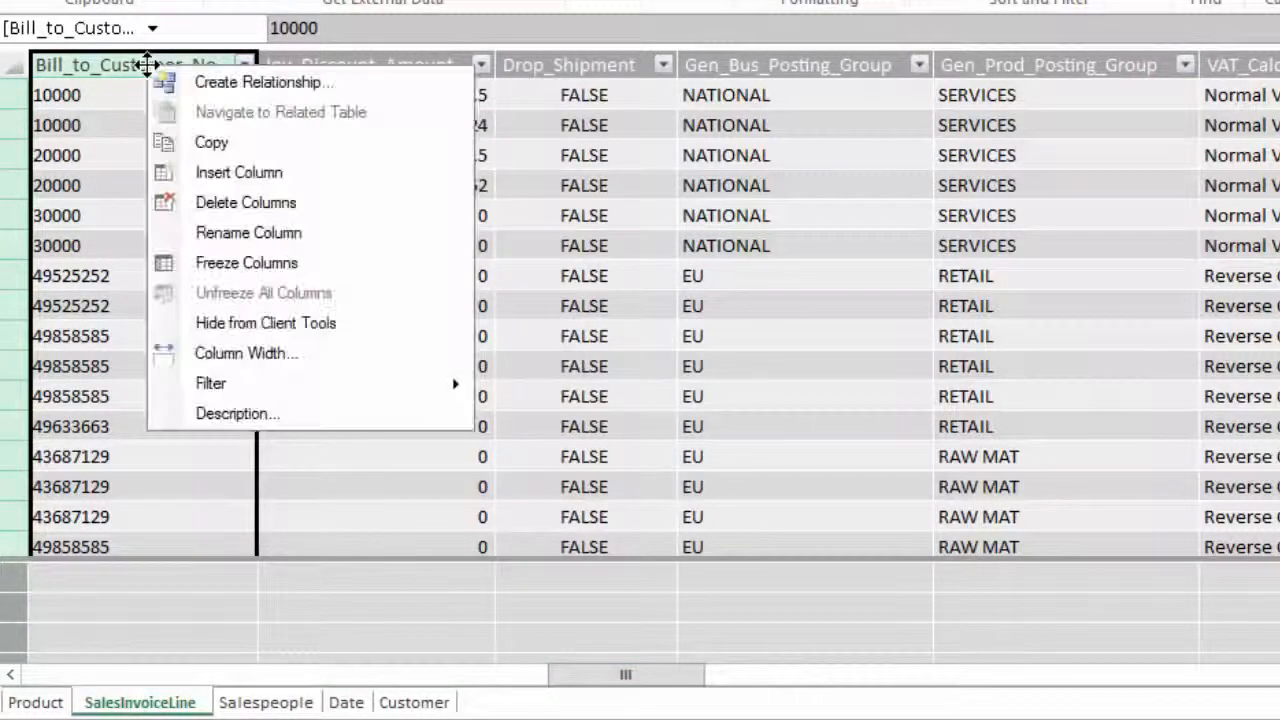
pyautogui.click(198, 81)
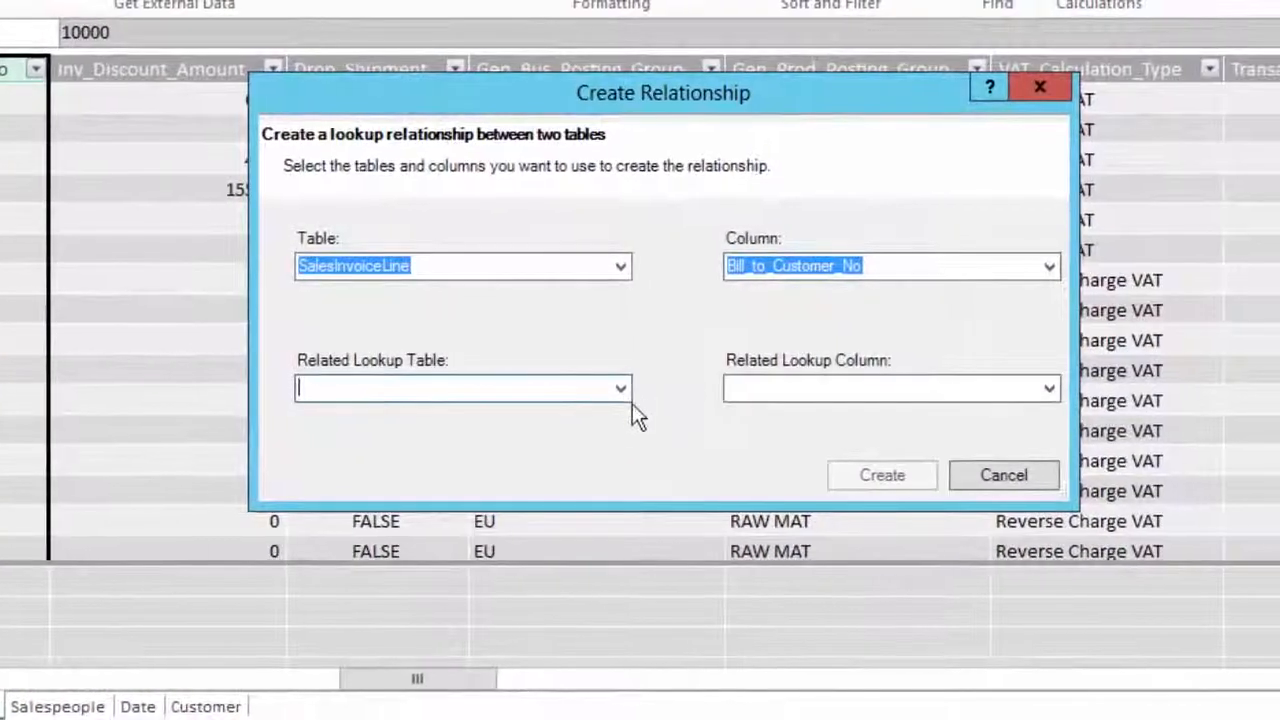
pyautogui.click(780, 386)
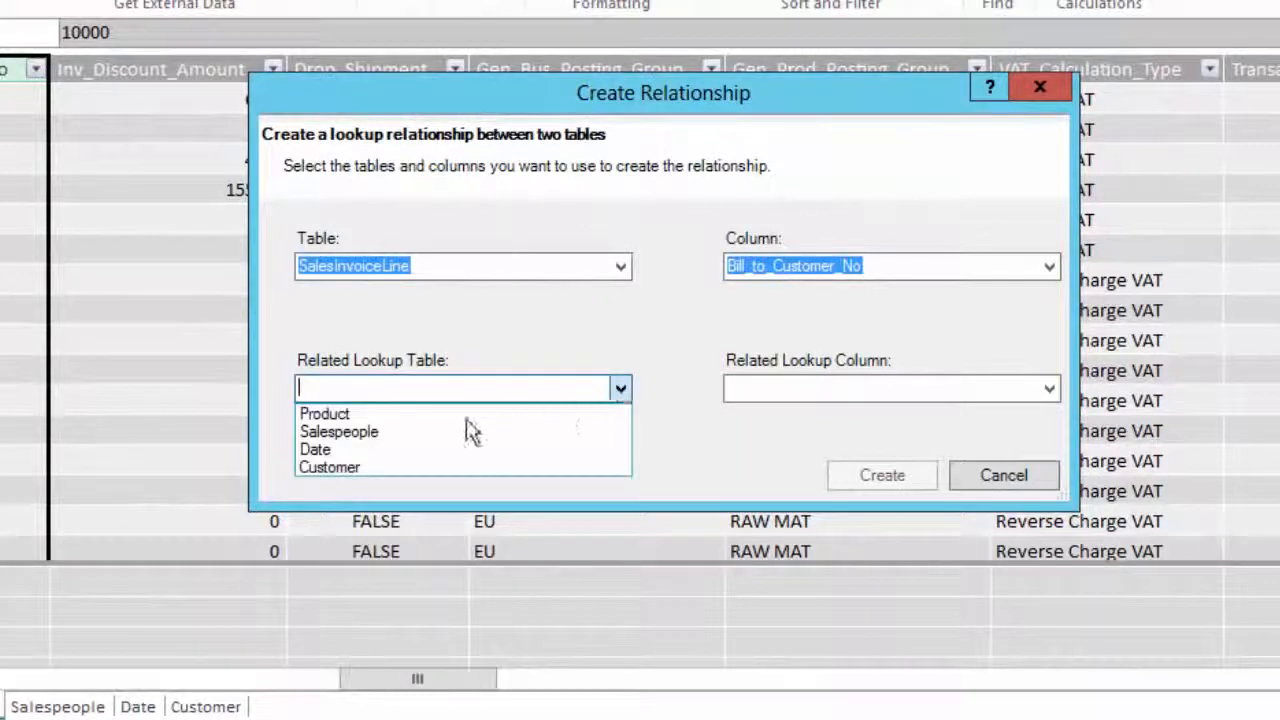
pyautogui.click(361, 467)
pyautogui.click(1049, 390)
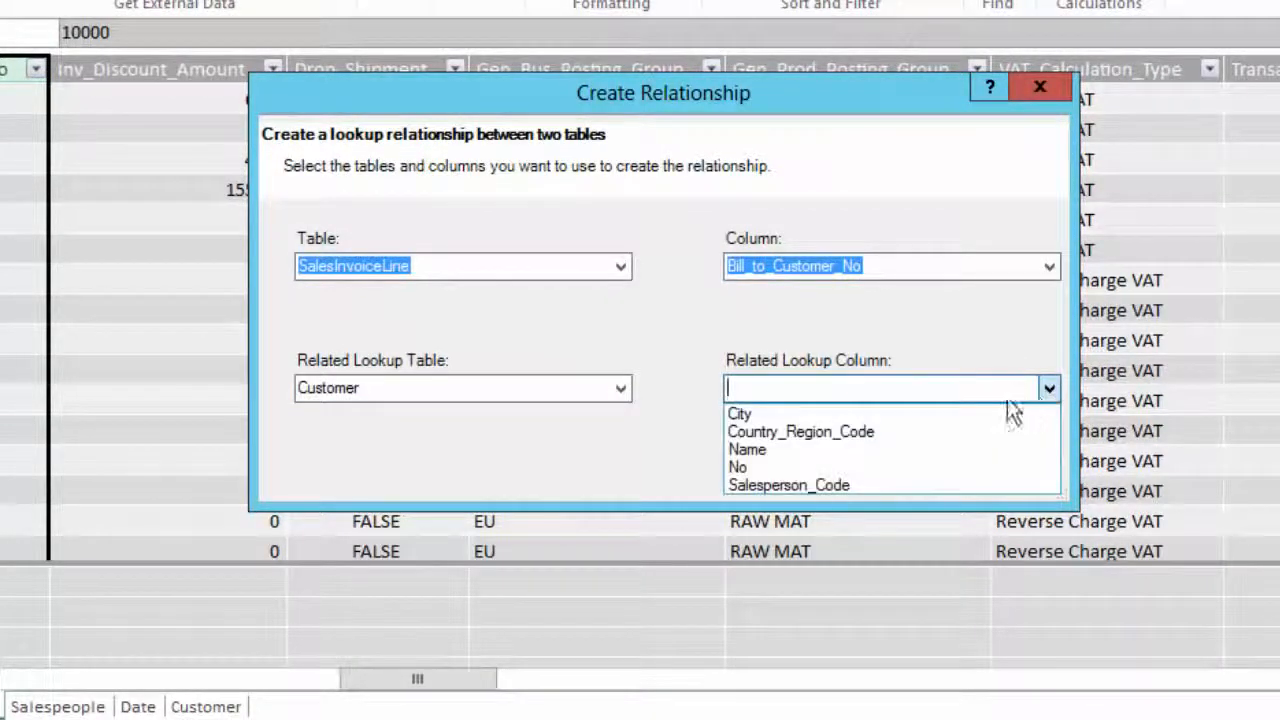
pyautogui.click(748, 467)
pyautogui.click(842, 474)
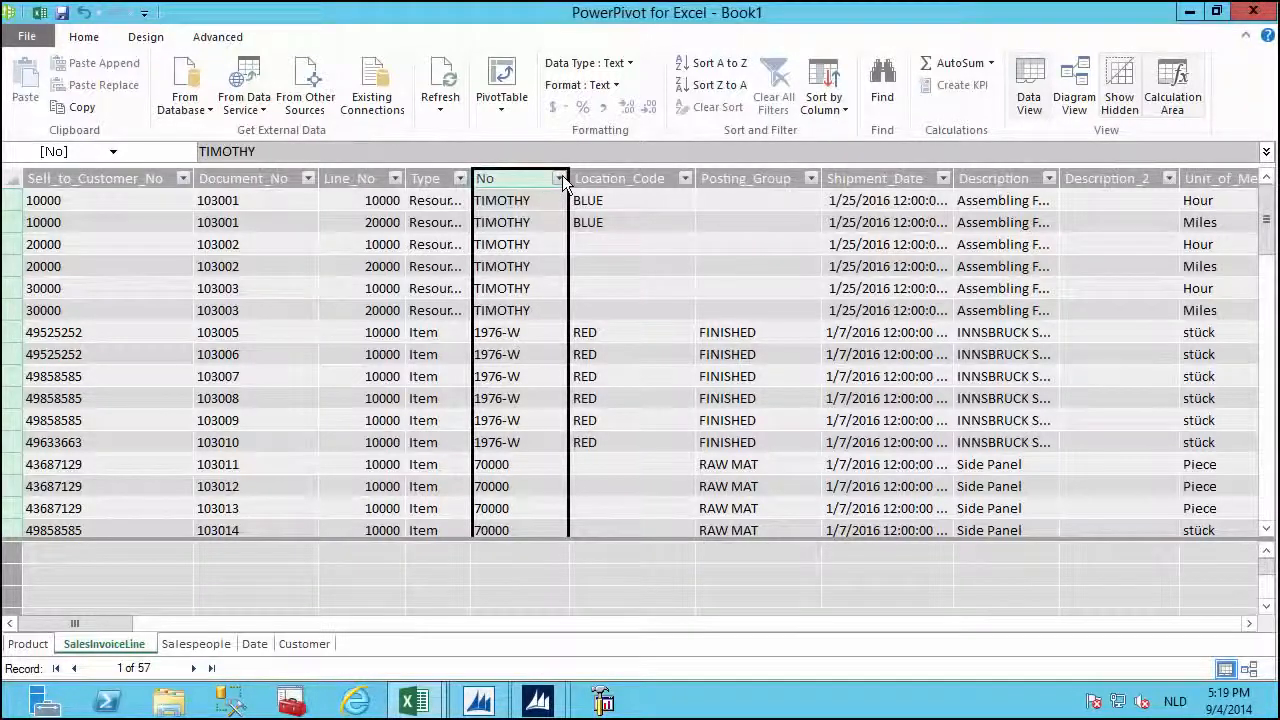
# Widen the Type column and filter SalesInvoiceLine to Type = Item, leaving 48 of 57 rows.
pyautogui.click(560, 178)
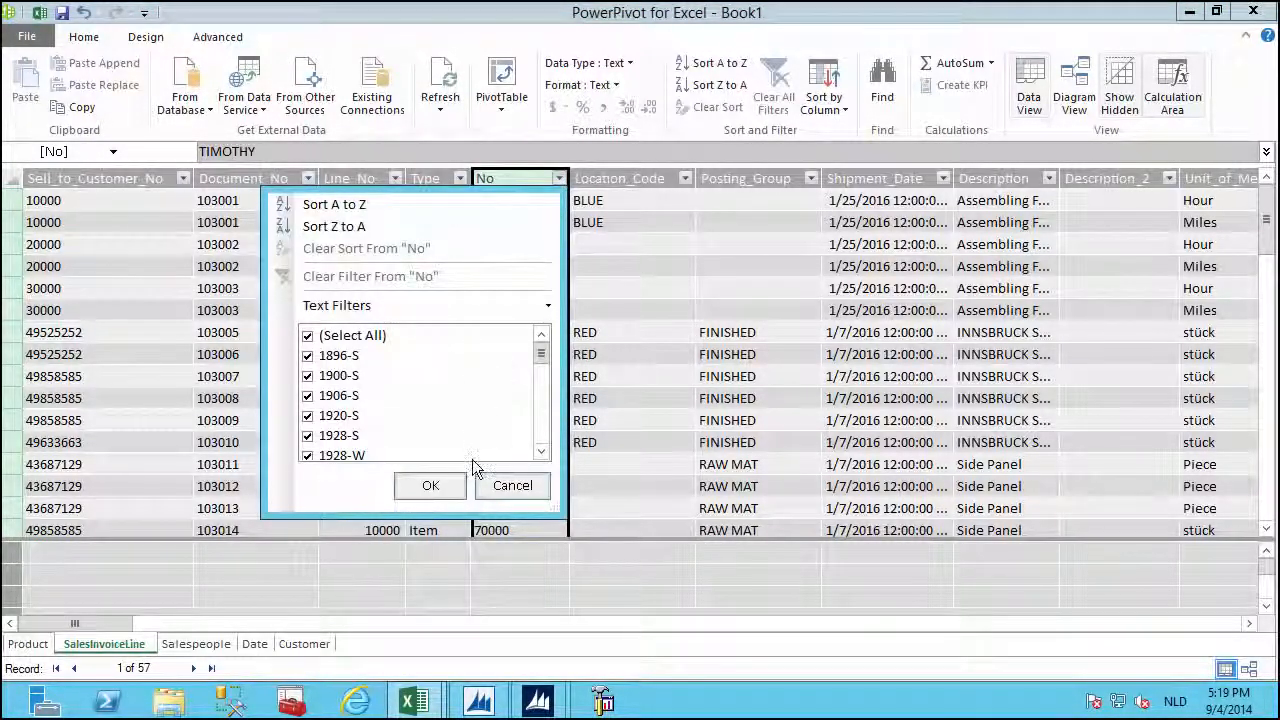
pyautogui.click(510, 486)
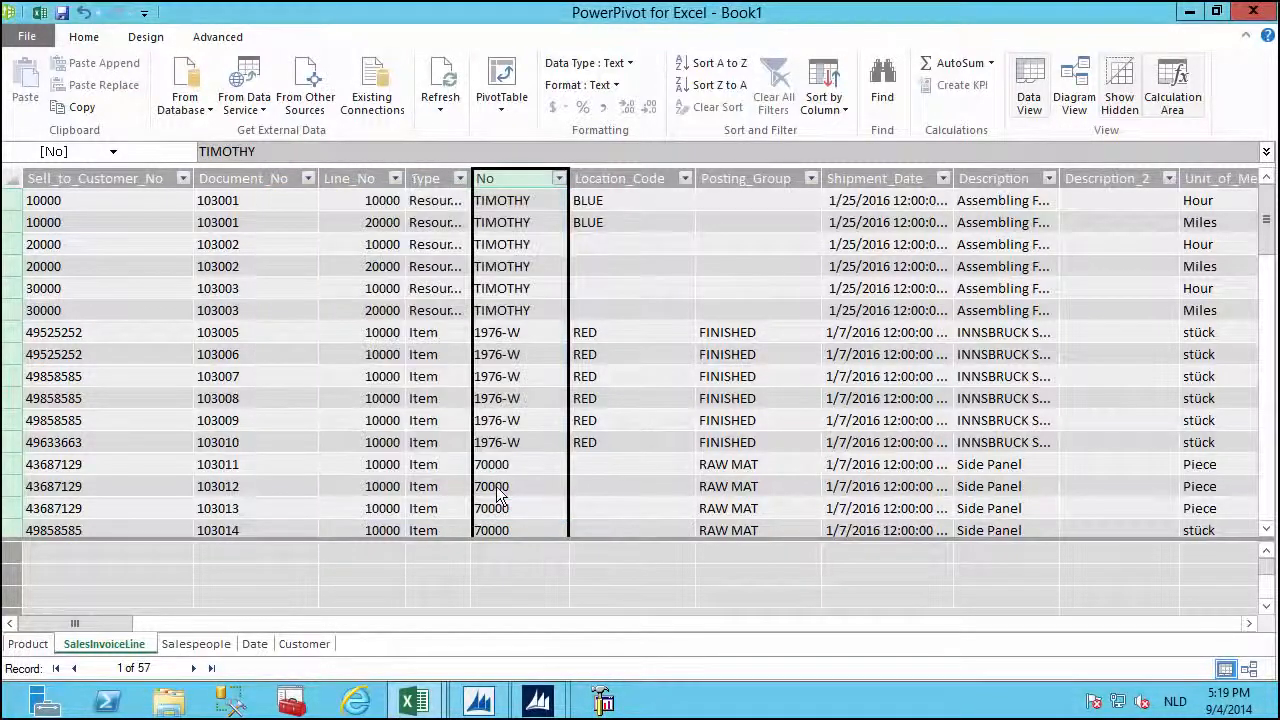
pyautogui.moveTo(483, 178); pyautogui.dragTo(552, 212)
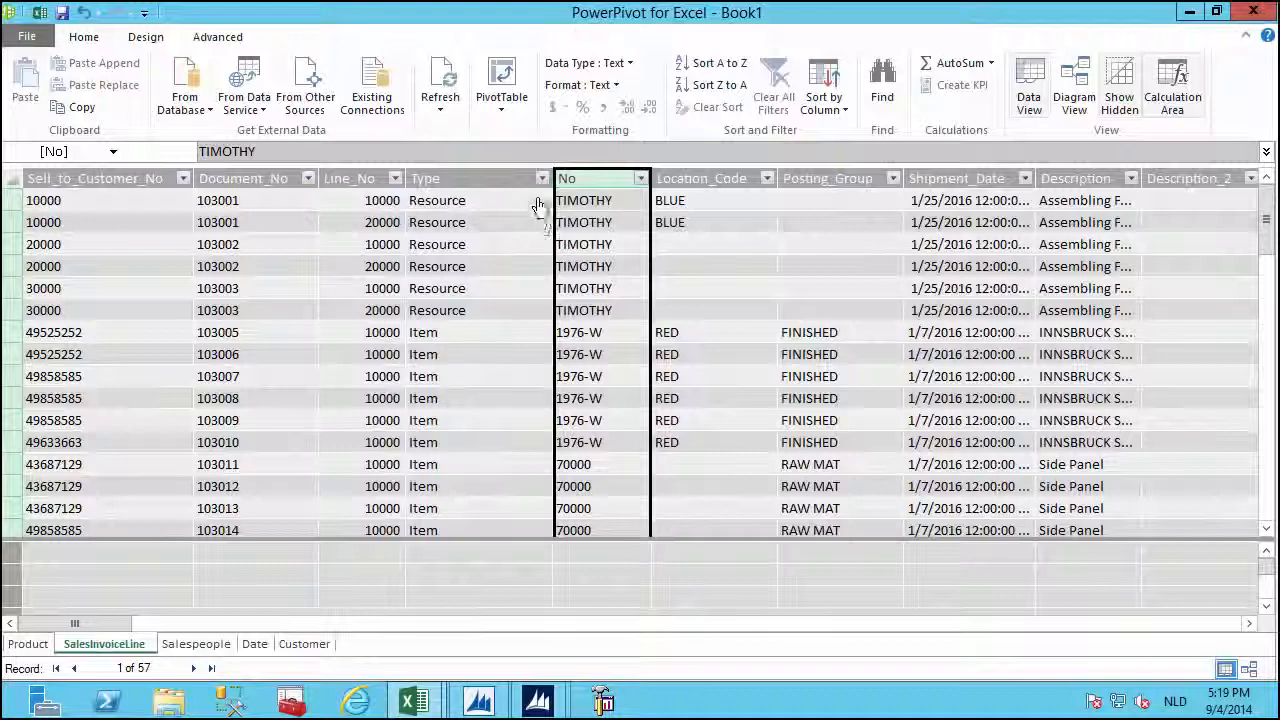
pyautogui.click(542, 179)
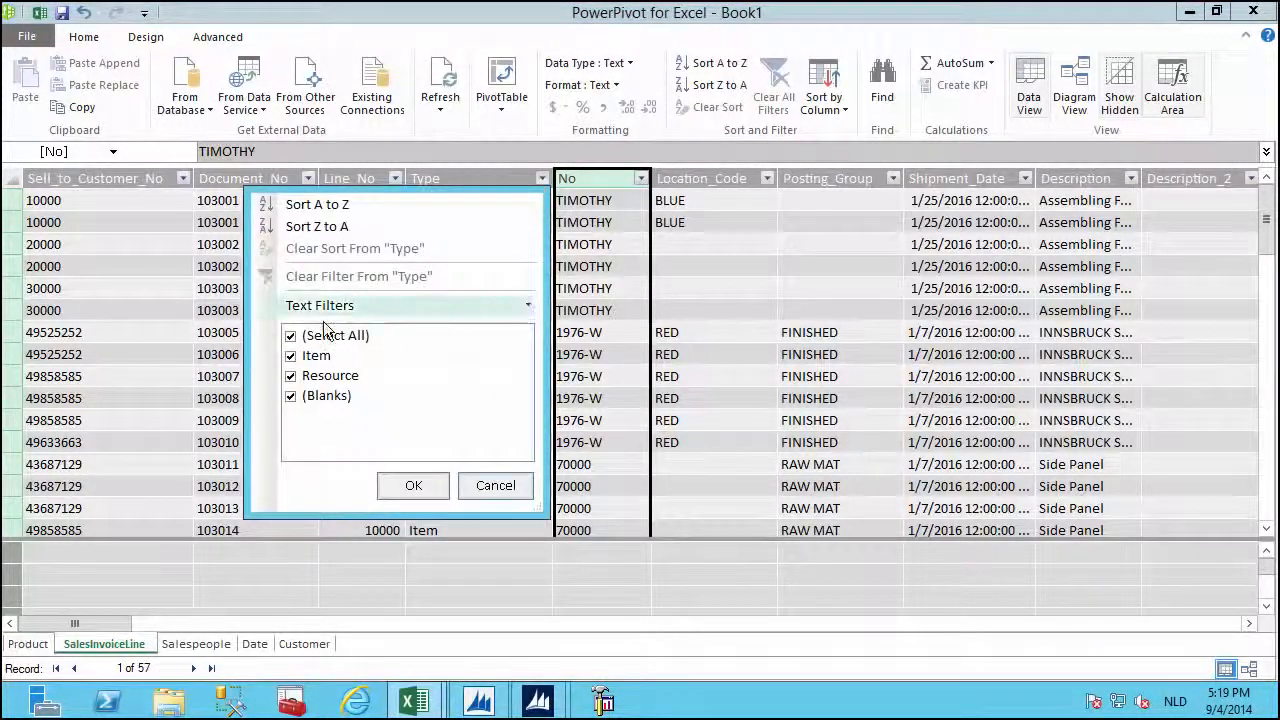
pyautogui.click(290, 338)
pyautogui.click(290, 356)
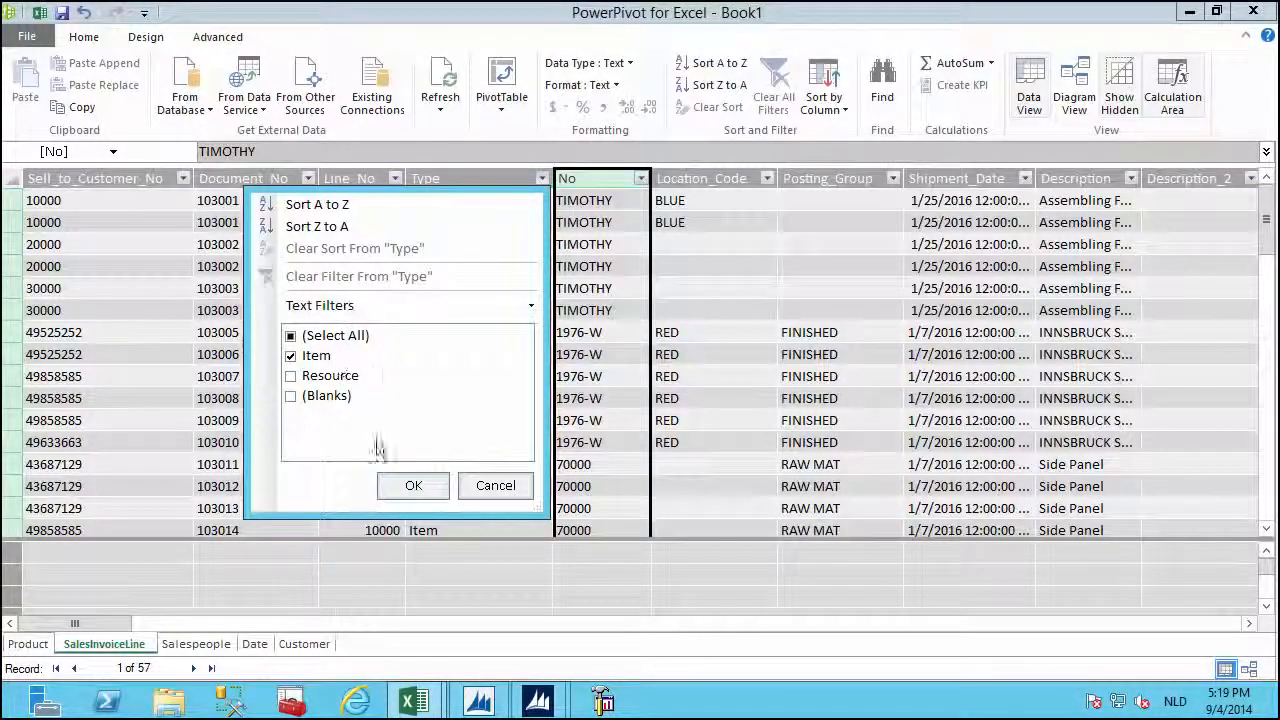
pyautogui.click(412, 486)
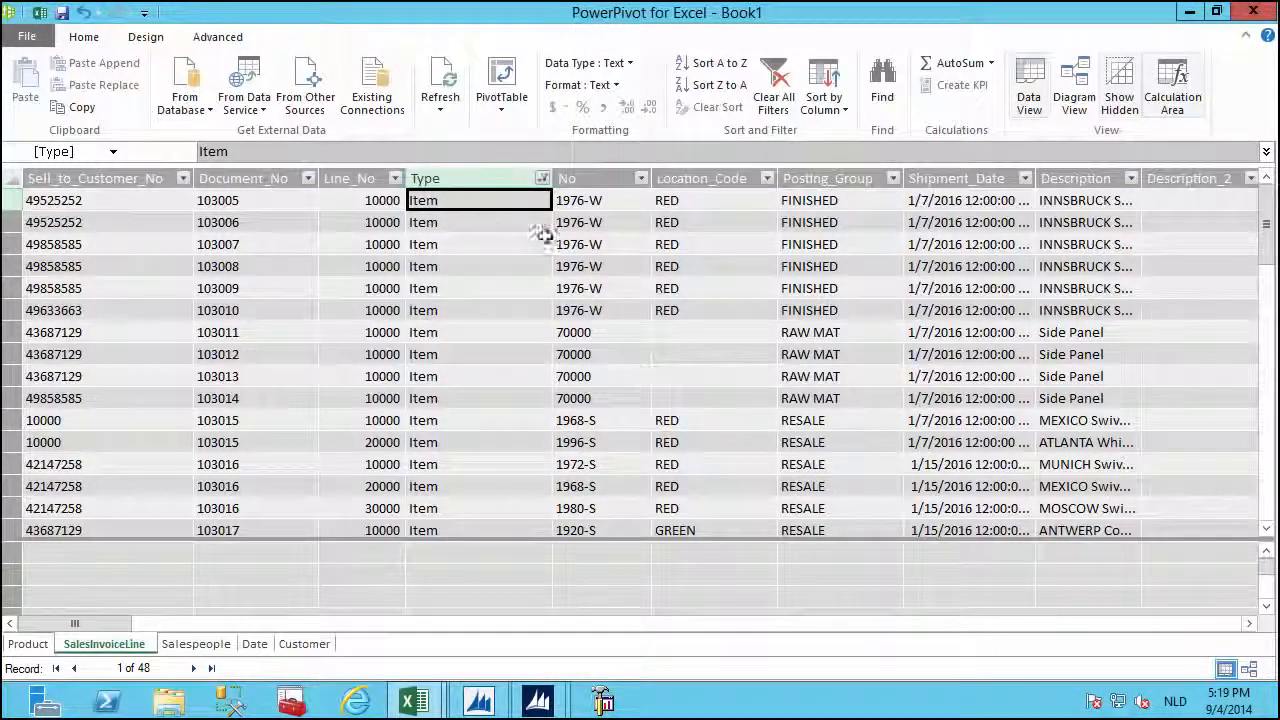
# Create a relationship from SalesInvoiceLine's No column to Product's No column.
pyautogui.click(606, 178)
pyautogui.rightClick(603, 180)
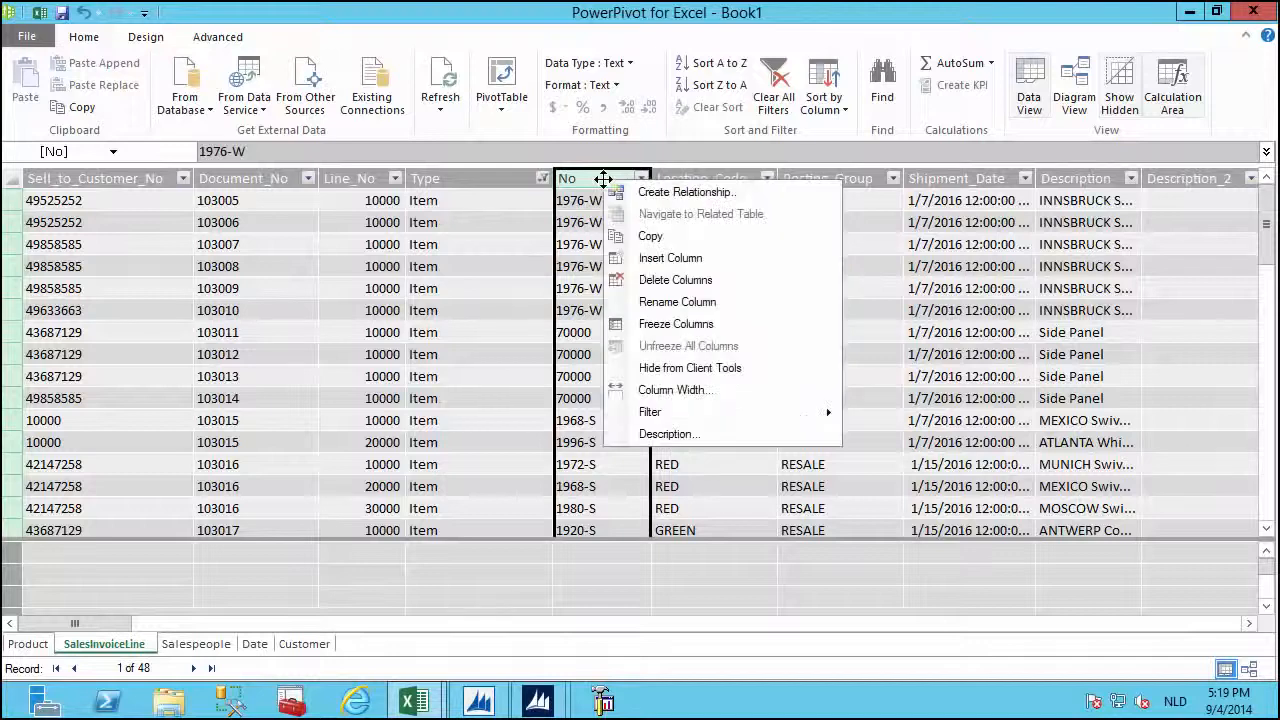
pyautogui.click(628, 197)
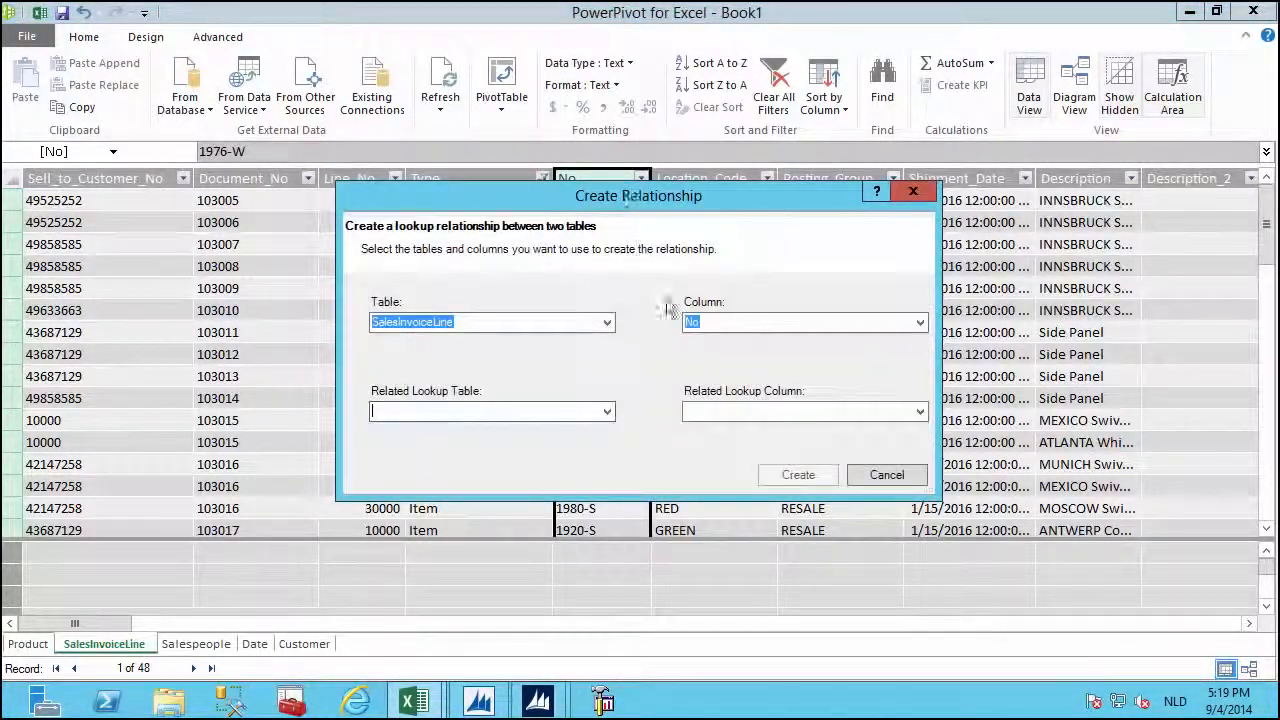
pyautogui.click(607, 411)
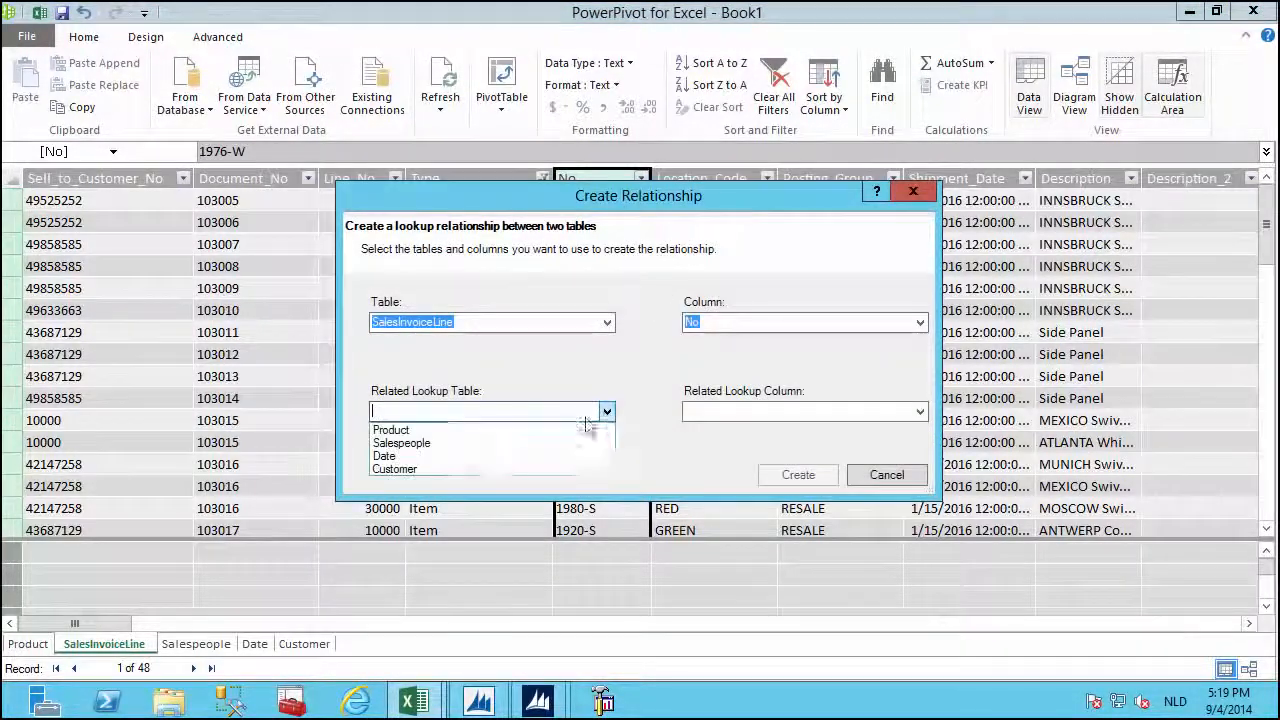
pyautogui.click(395, 432)
pyautogui.click(919, 411)
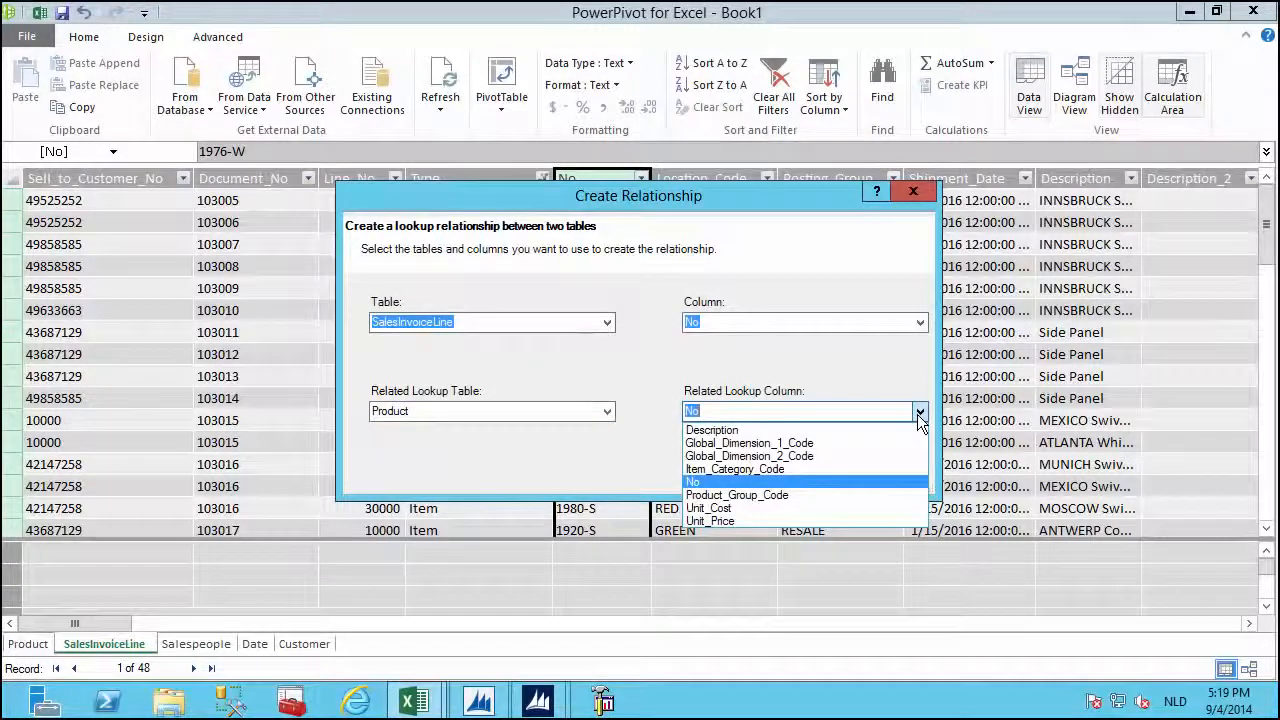
pyautogui.click(918, 420)
pyautogui.click(799, 477)
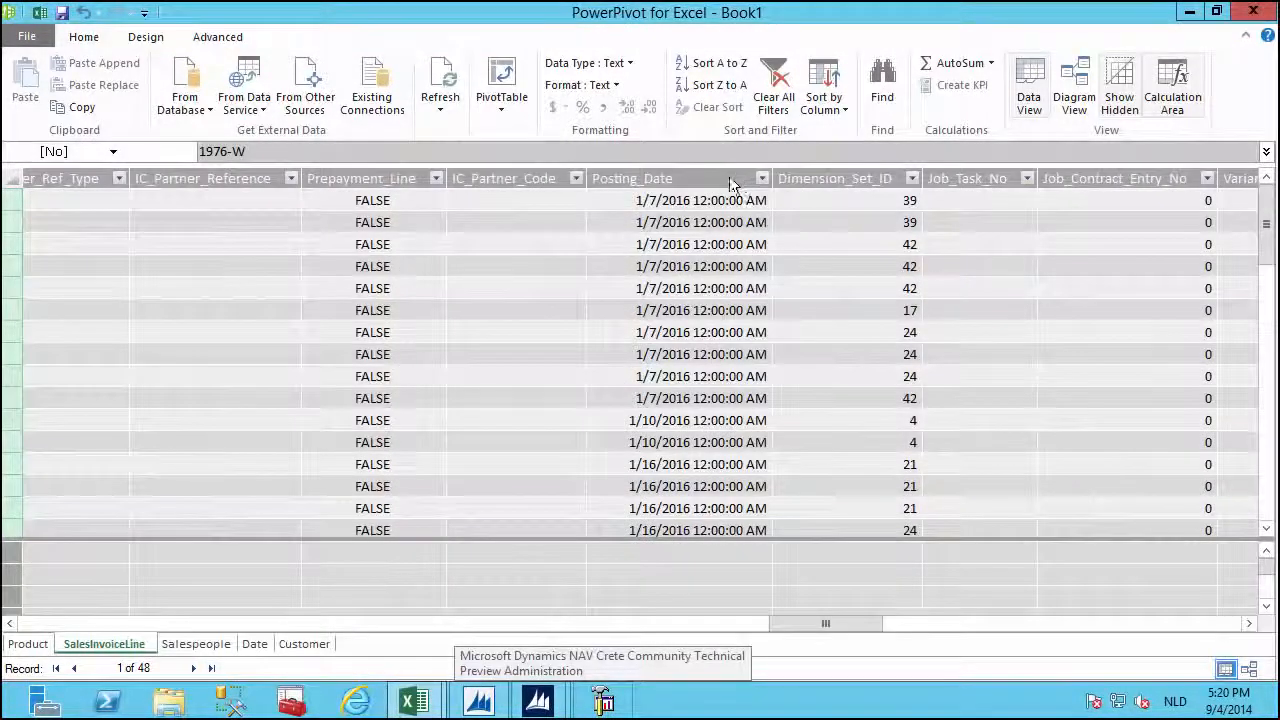
# Create a relationship from Posting_Date to the Date table's FullDate column.
pyautogui.rightClick(730, 176)
pyautogui.click(742, 188)
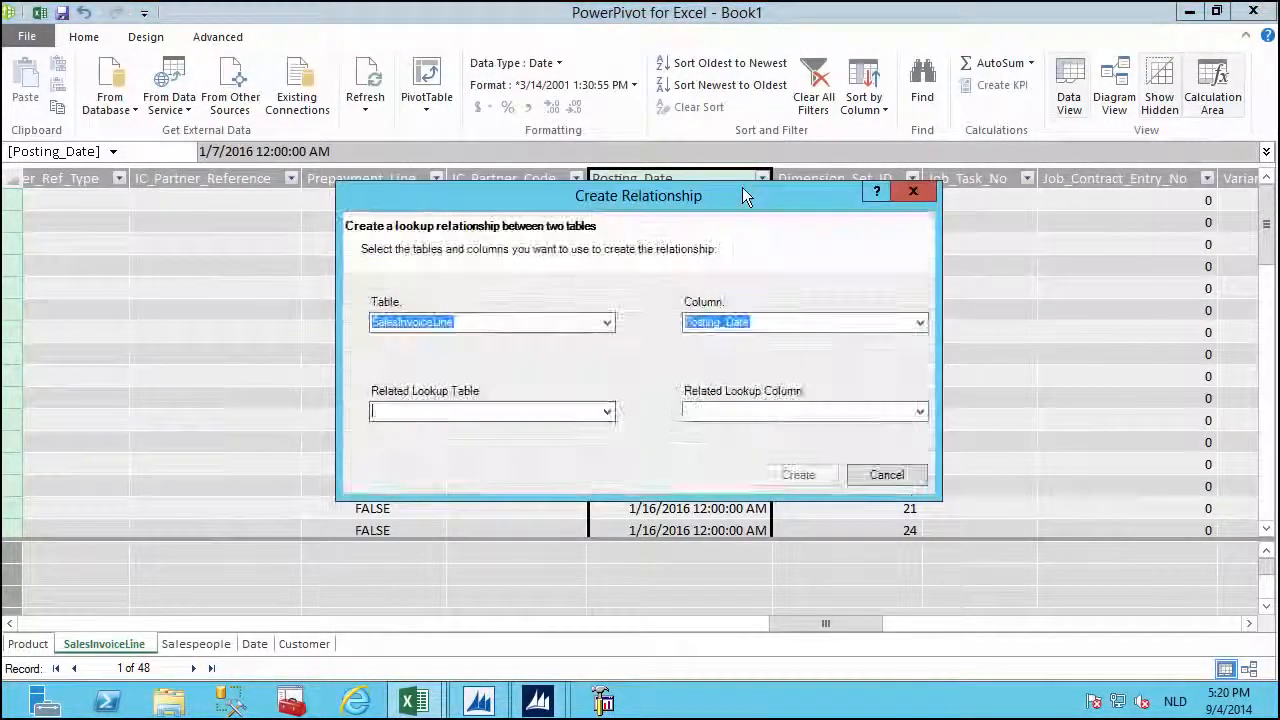
pyautogui.click(607, 412)
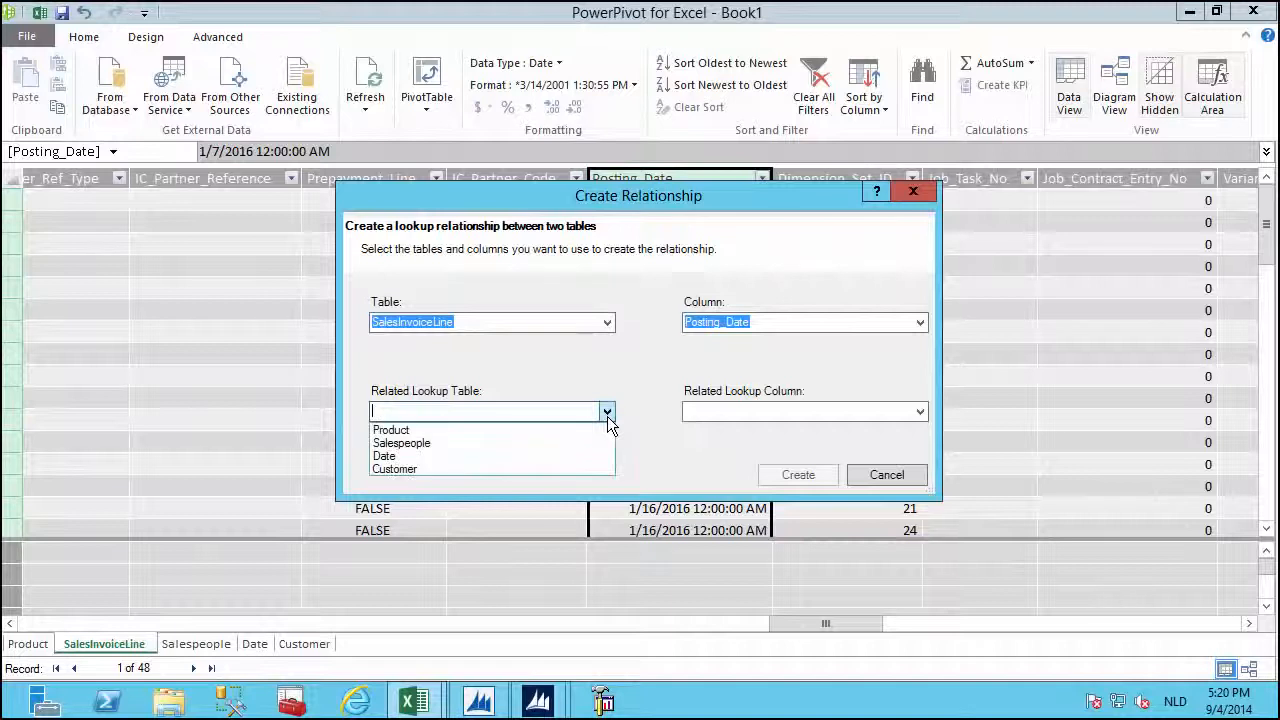
pyautogui.click(437, 455)
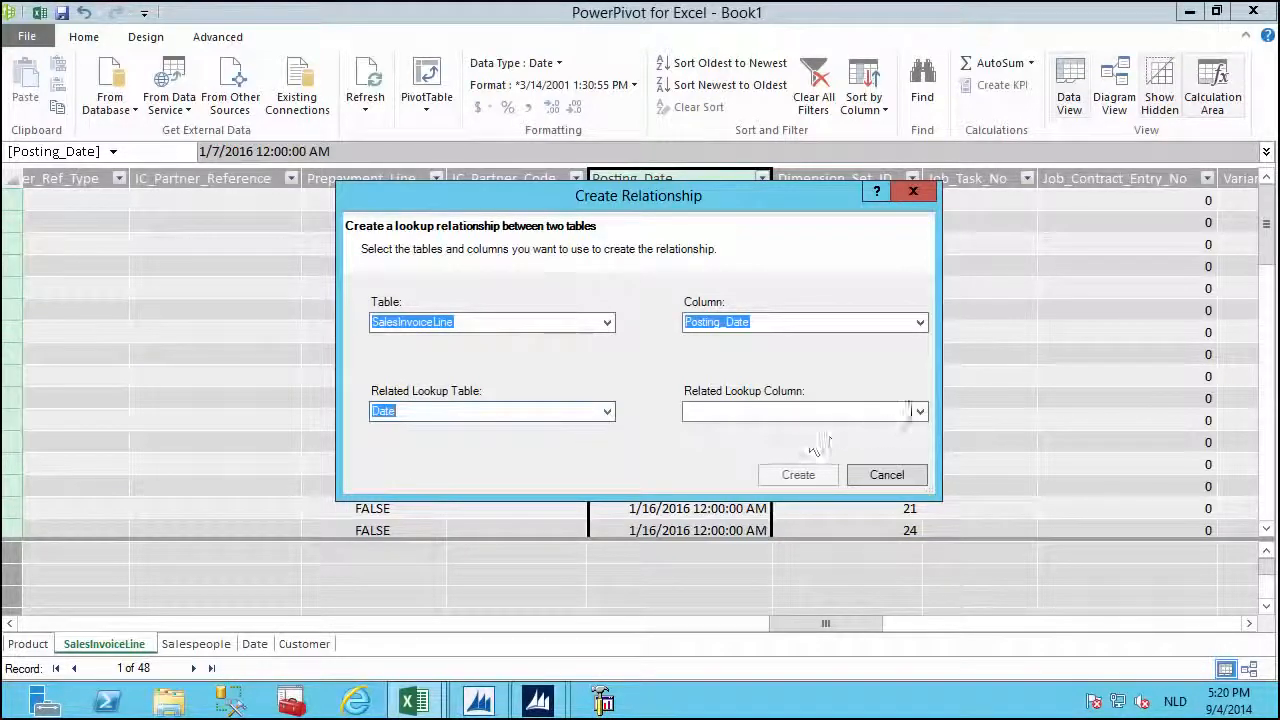
pyautogui.click(919, 412)
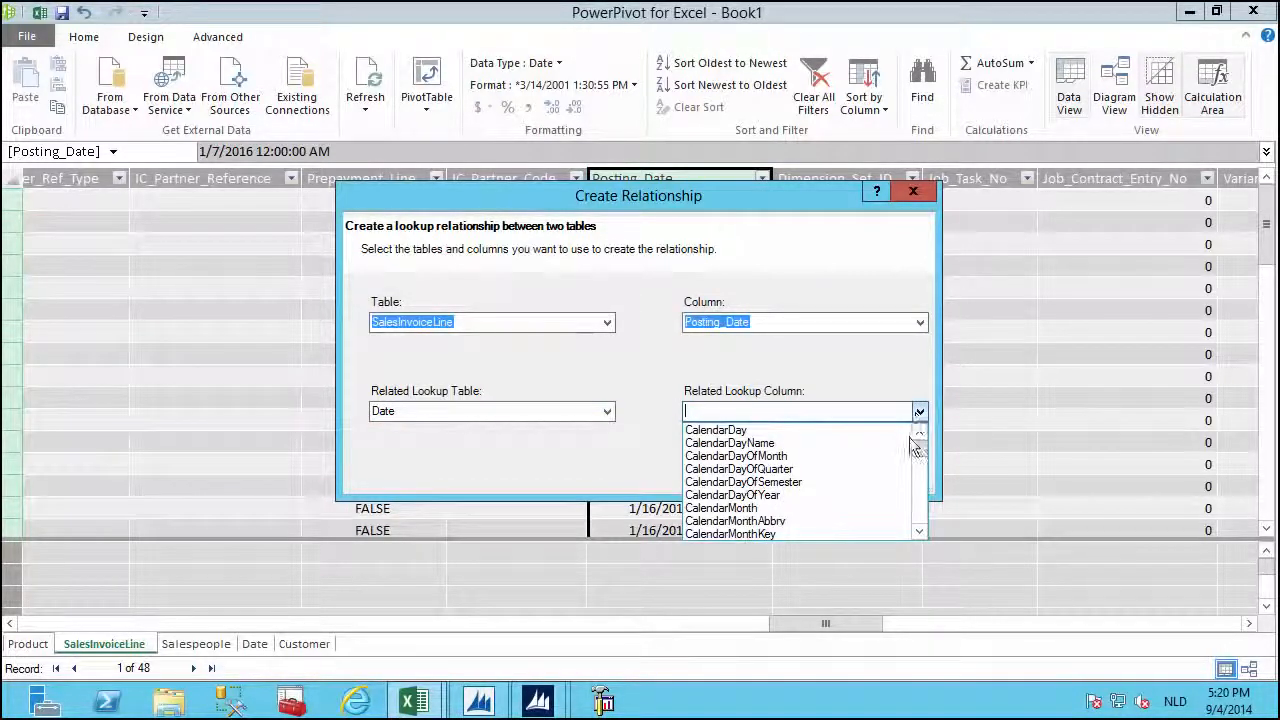
pyautogui.moveTo(920, 440); pyautogui.dragTo(927, 595)
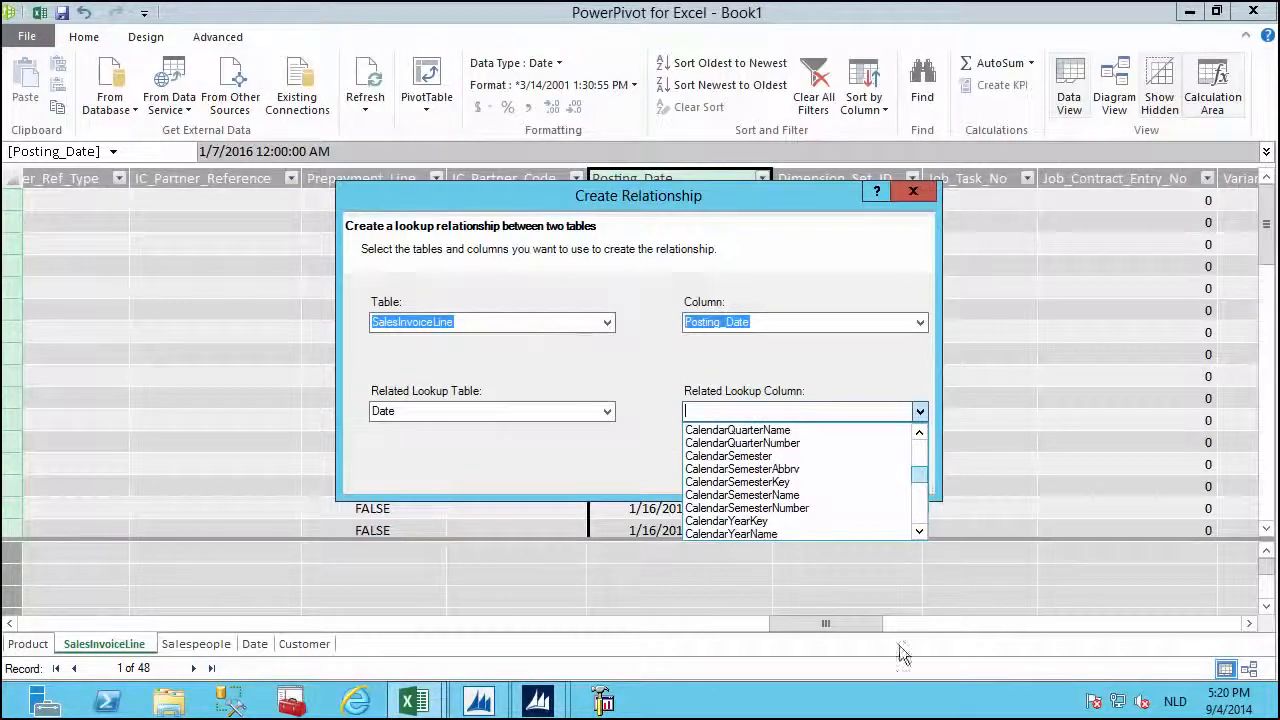
pyautogui.click(725, 509)
pyautogui.click(787, 478)
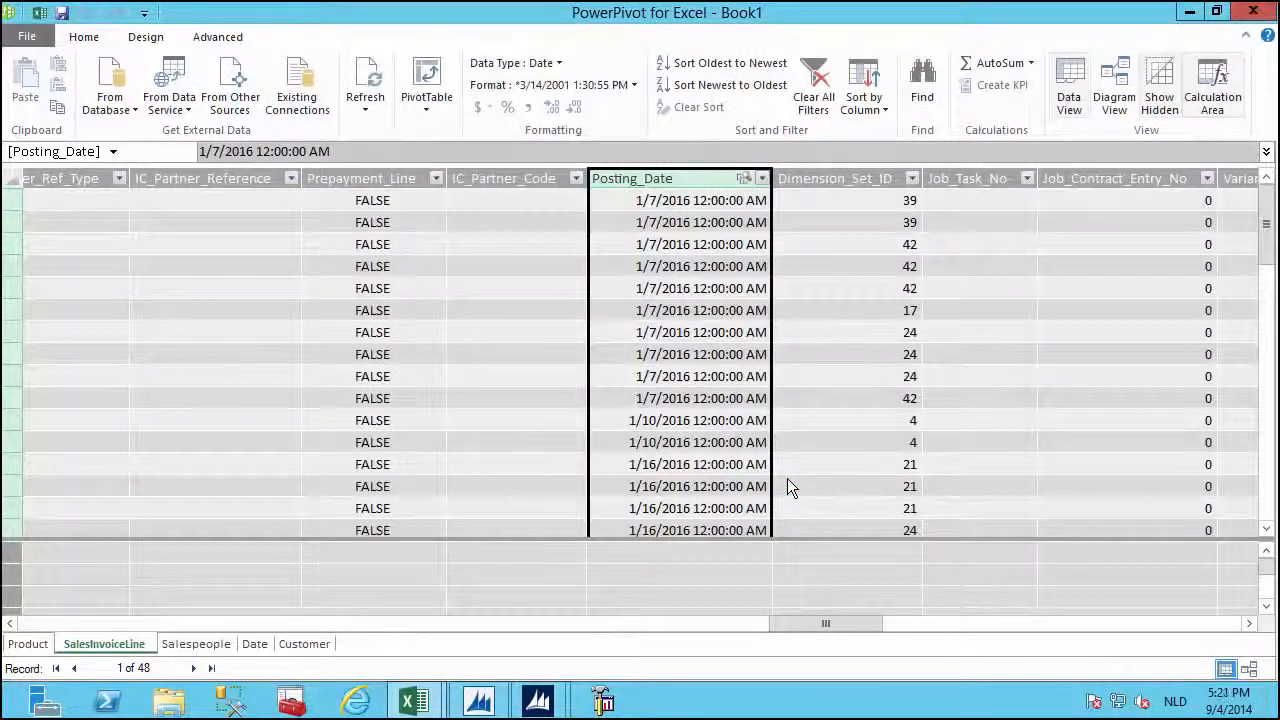
# Link Customer's Salesperson_Code to Salespeople's Code, then switch to Diagram View.
pyautogui.click(318, 644)
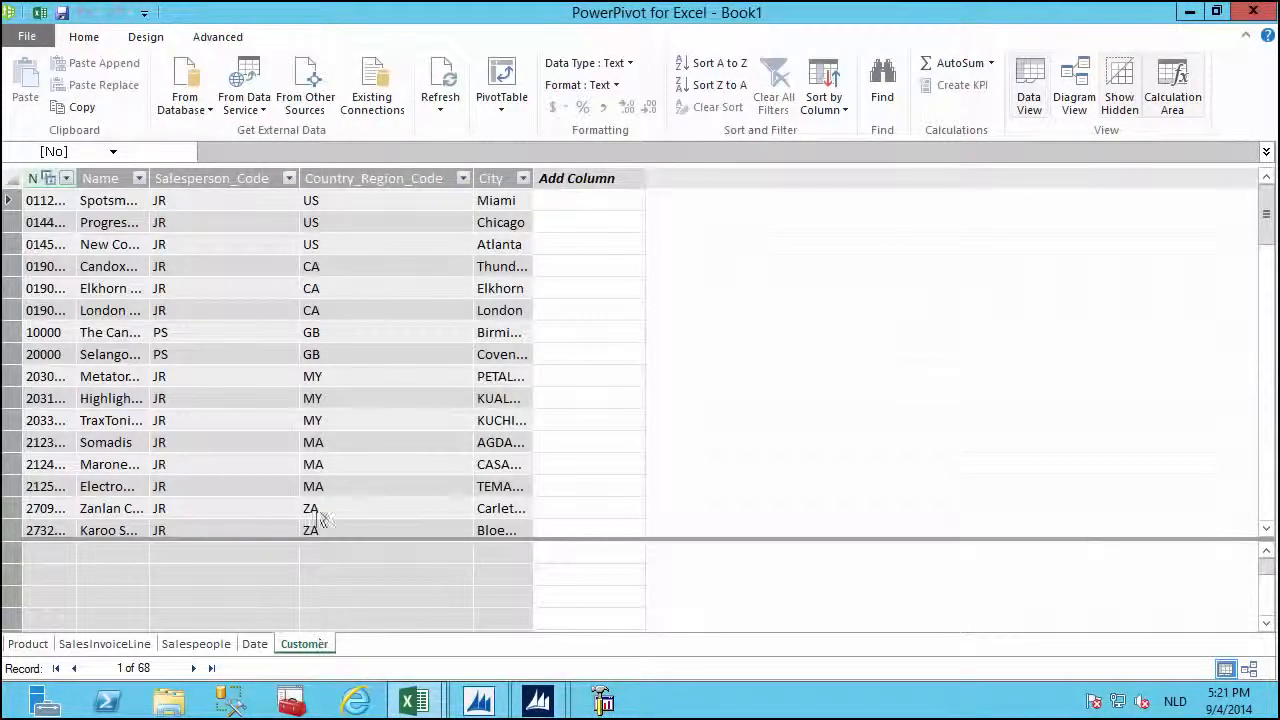
pyautogui.rightClick(241, 178)
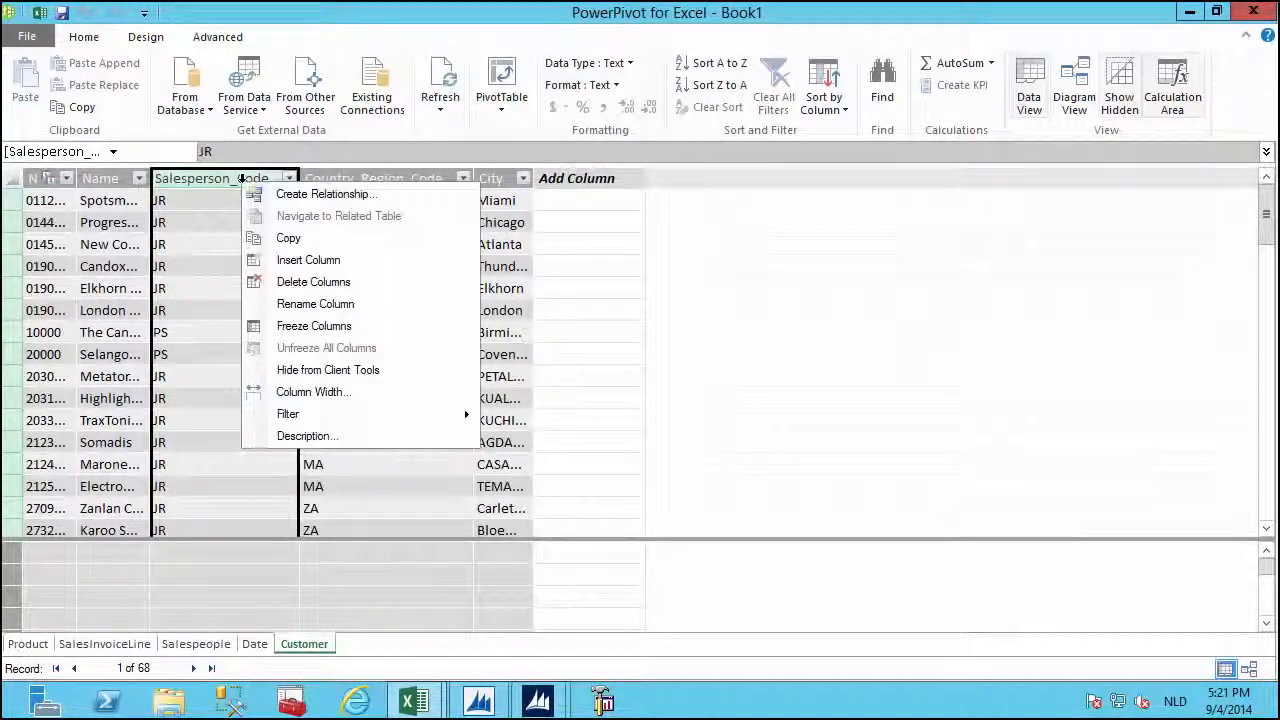
pyautogui.click(318, 194)
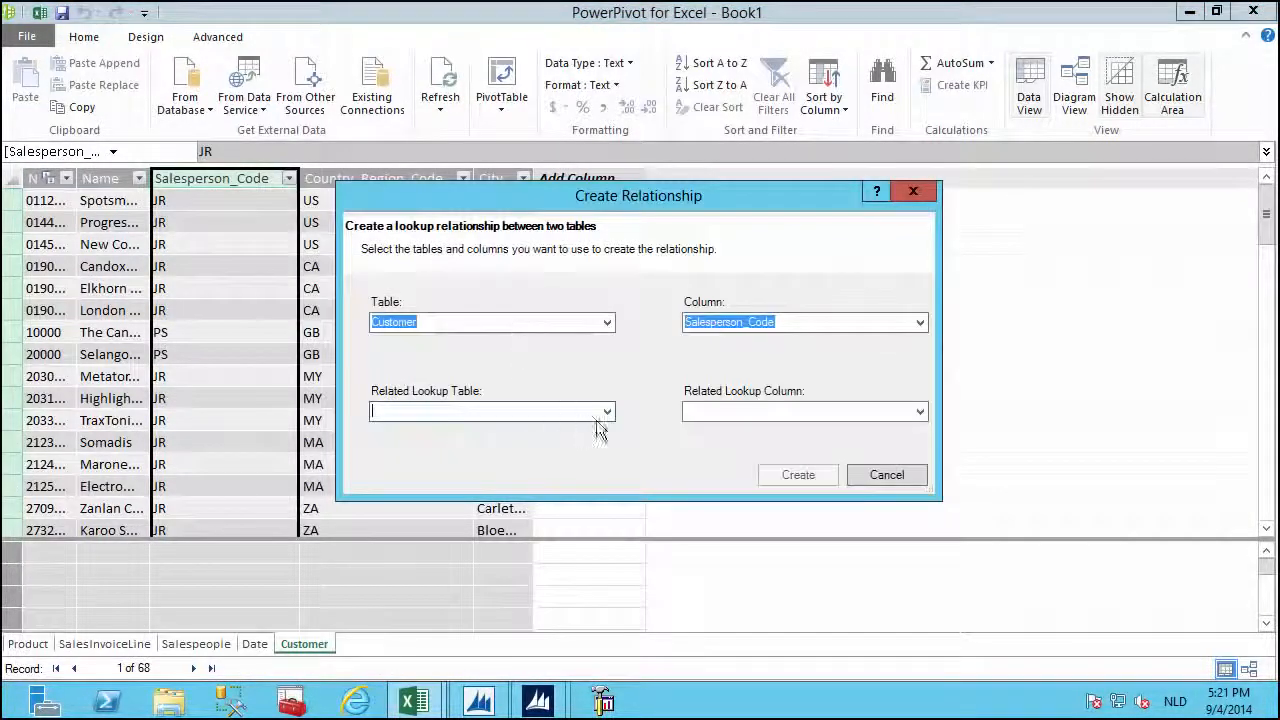
pyautogui.click(606, 411)
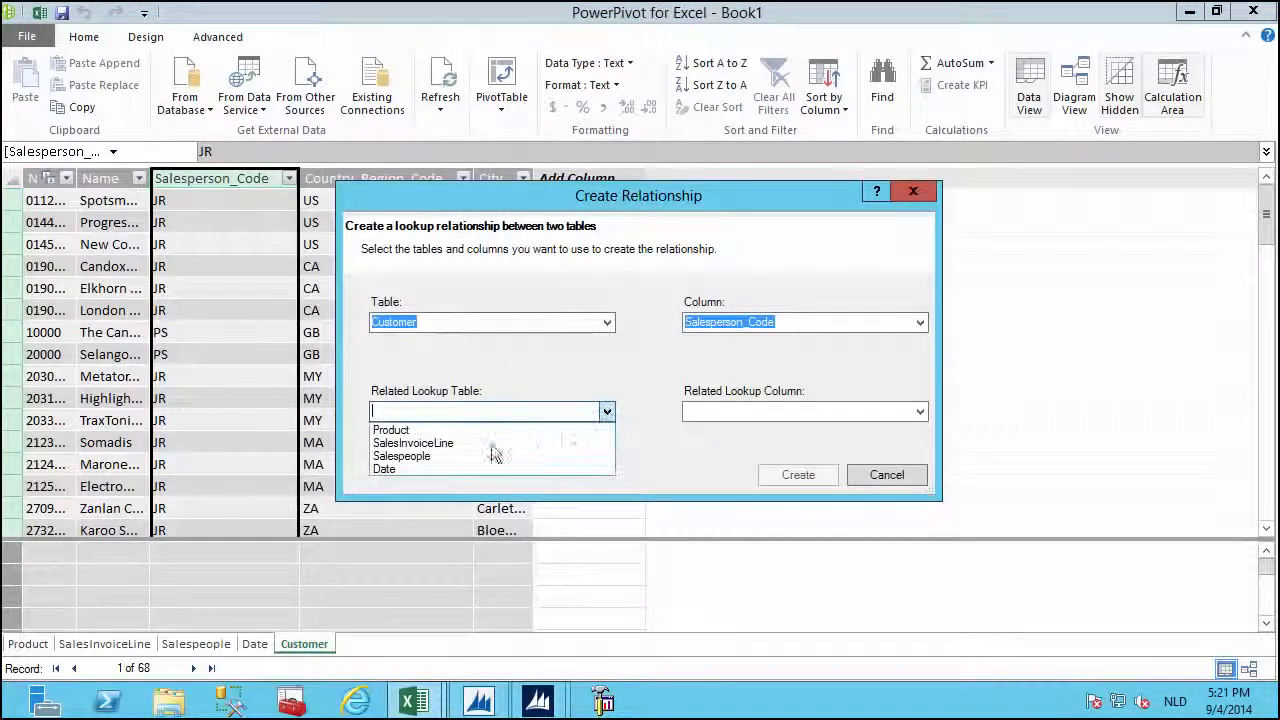
pyautogui.click(418, 457)
pyautogui.click(920, 411)
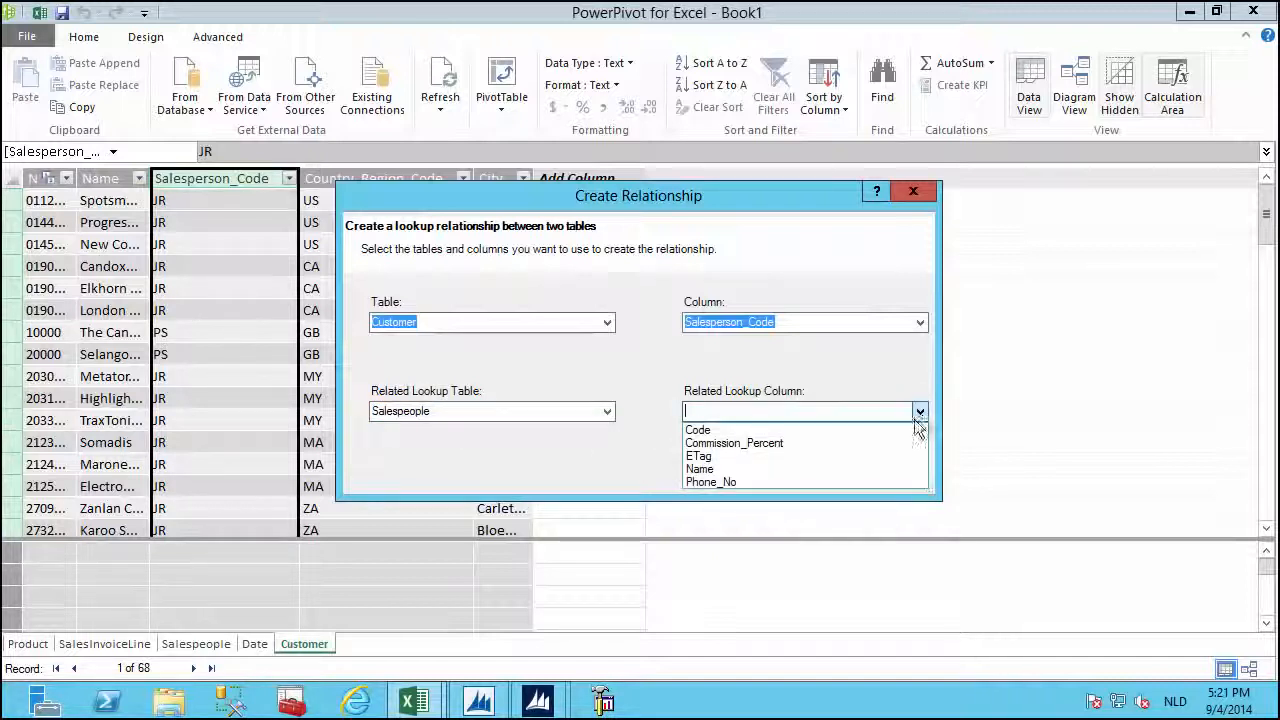
pyautogui.click(696, 424)
pyautogui.click(795, 475)
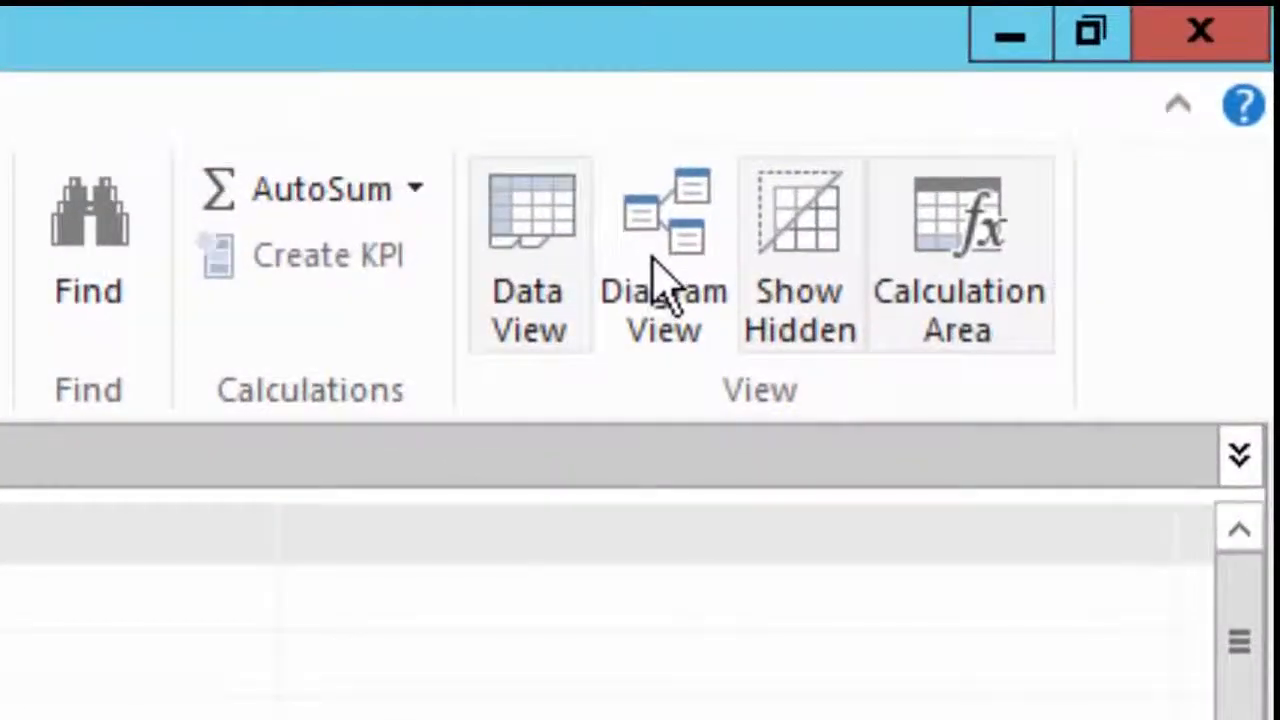
pyautogui.click(654, 264)
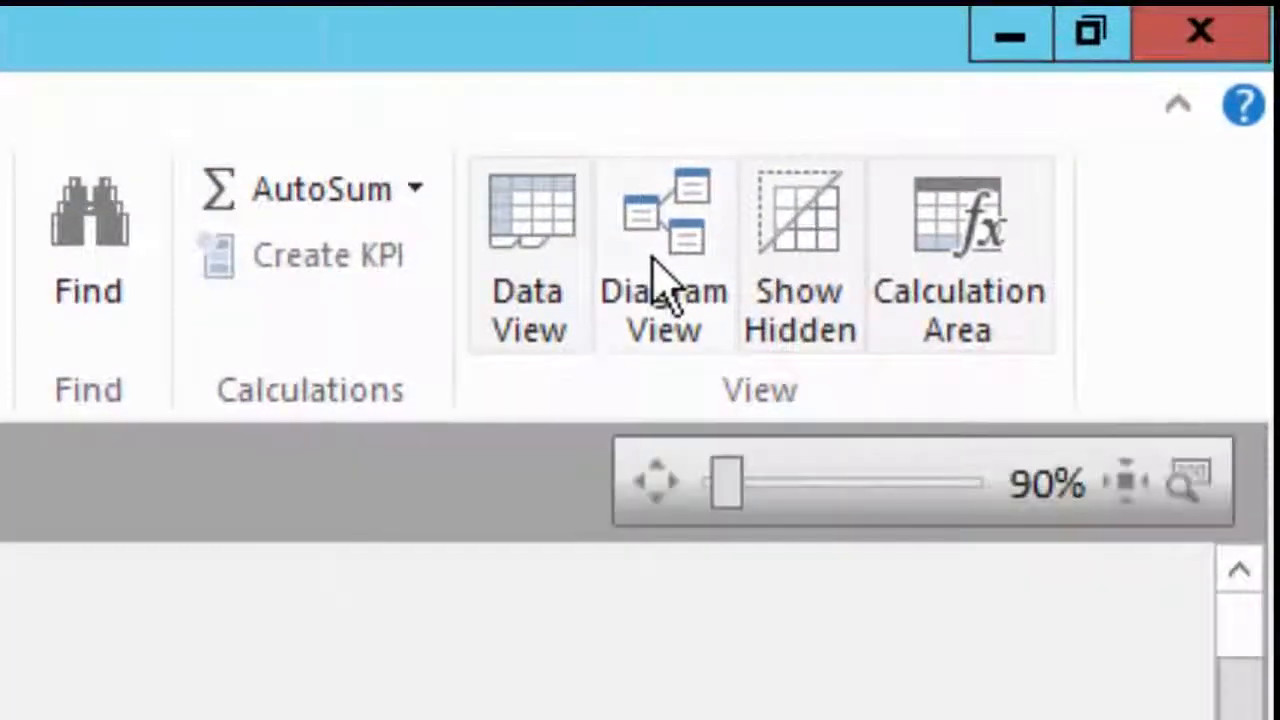